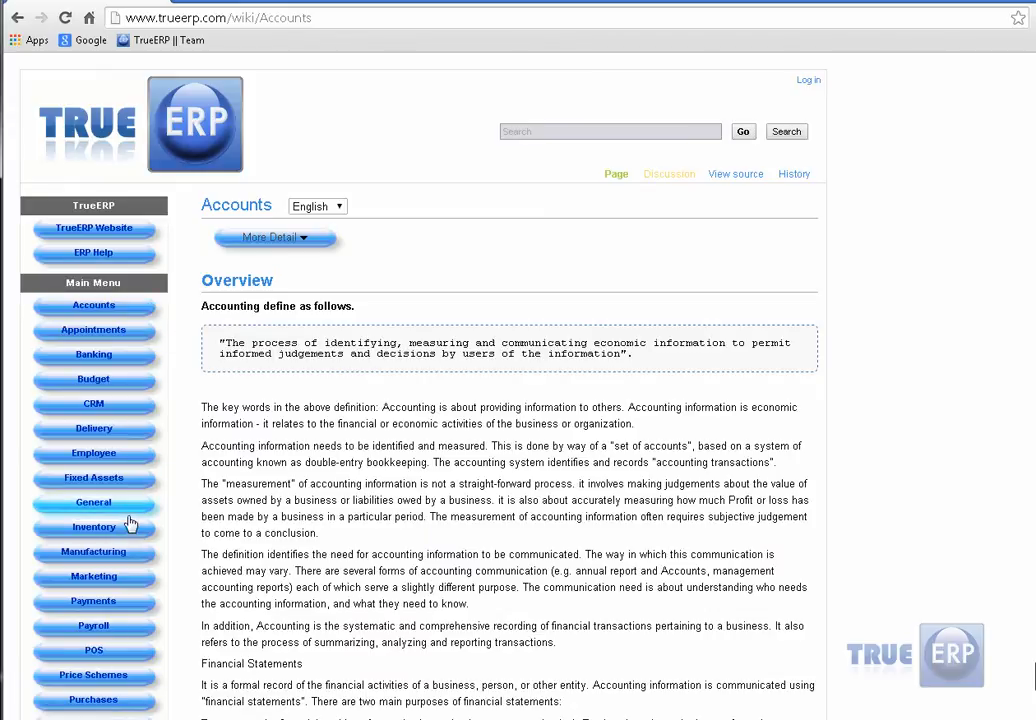
Look over the module list on the help wiki's Accounts page and place the cursor in the wiki's search box
{"action": "scroll", "coordinate": [132, 560], "scroll_direction": "down", "scroll_amount": 3}
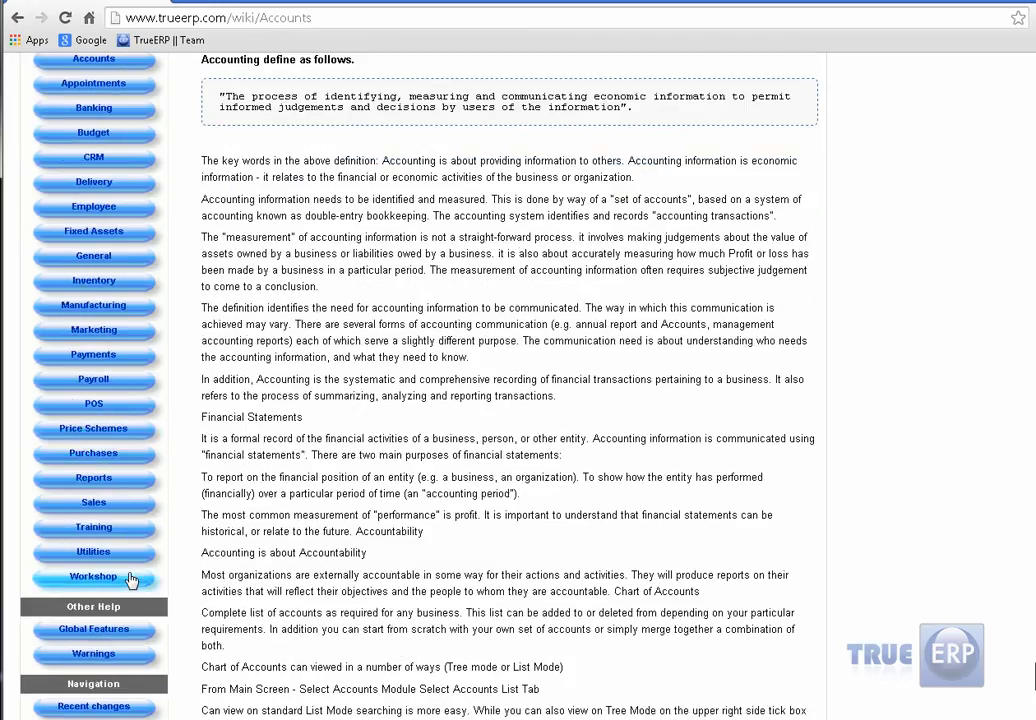
{"action": "scroll", "coordinate": [133, 580], "scroll_direction": "up", "scroll_amount": 3}
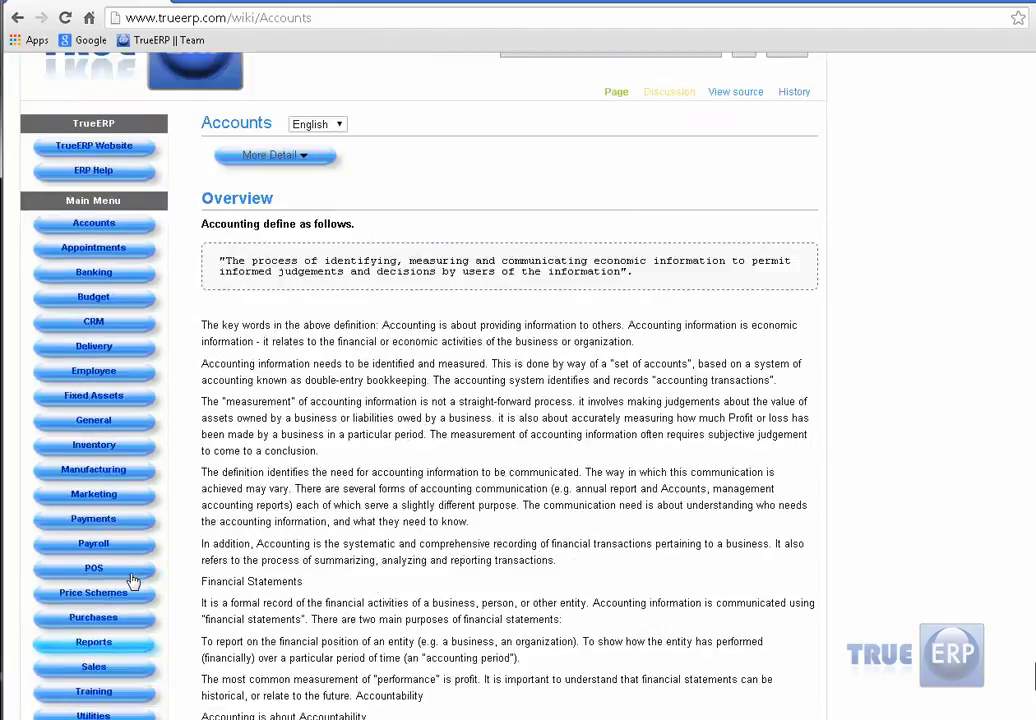
{"action": "left_click", "coordinate": [550, 143]}
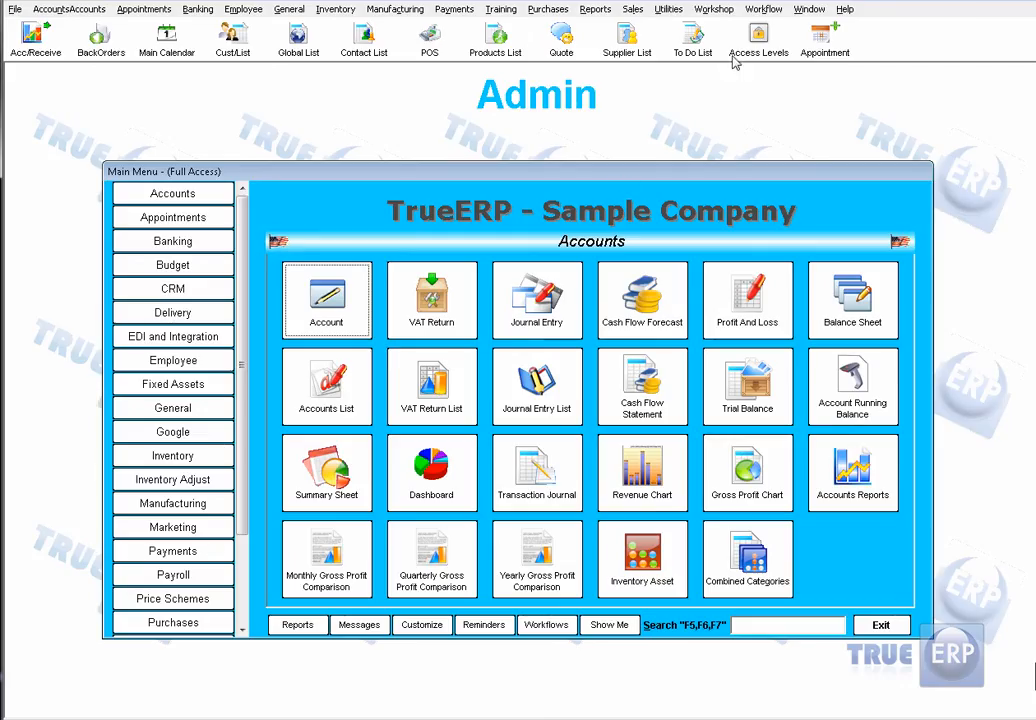
In TrueERP, open the Training module's video list, review it through the last entry with a wider File Name column, and close it
{"action": "scroll", "coordinate": [226, 555], "scroll_direction": "down", "scroll_amount": 3}
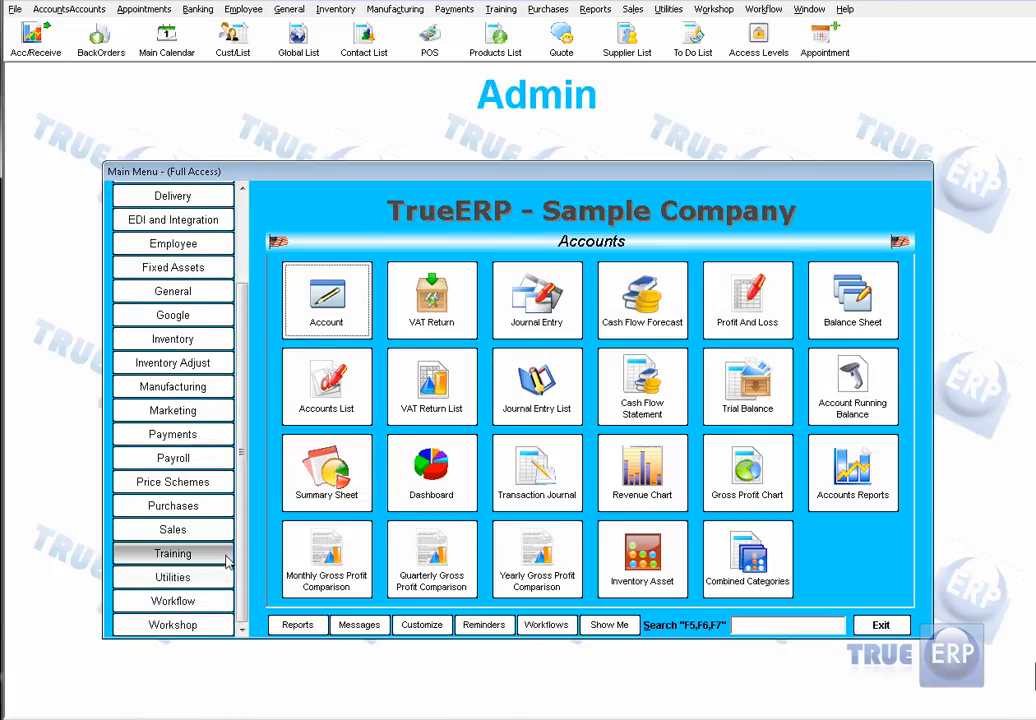
{"action": "left_click", "coordinate": [226, 556]}
{"action": "left_click", "coordinate": [855, 328]}
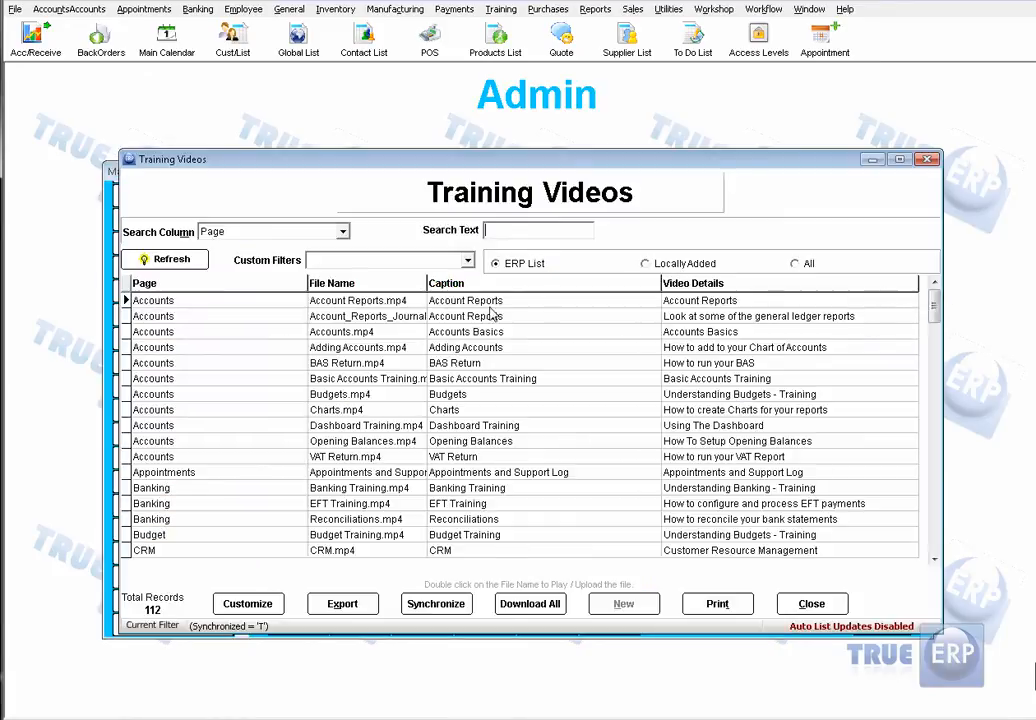
{"action": "left_click", "coordinate": [231, 303]}
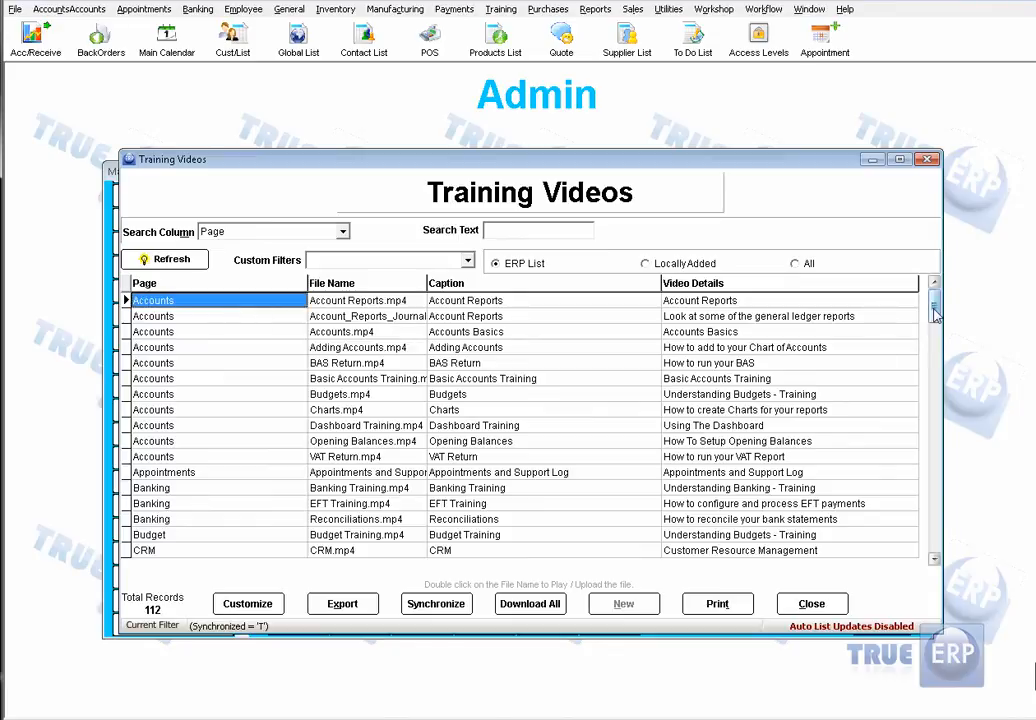
{"action": "key", "text": "ctrl+End"}
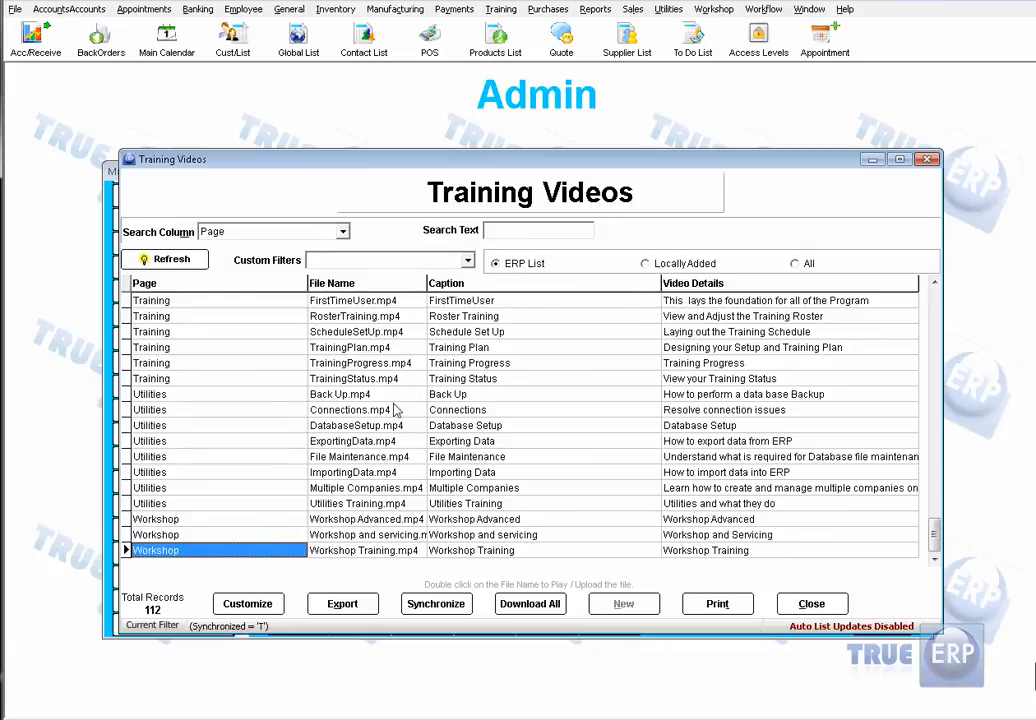
{"action": "left_click_drag", "start_coordinate": [440, 290], "coordinate": [493, 290]}
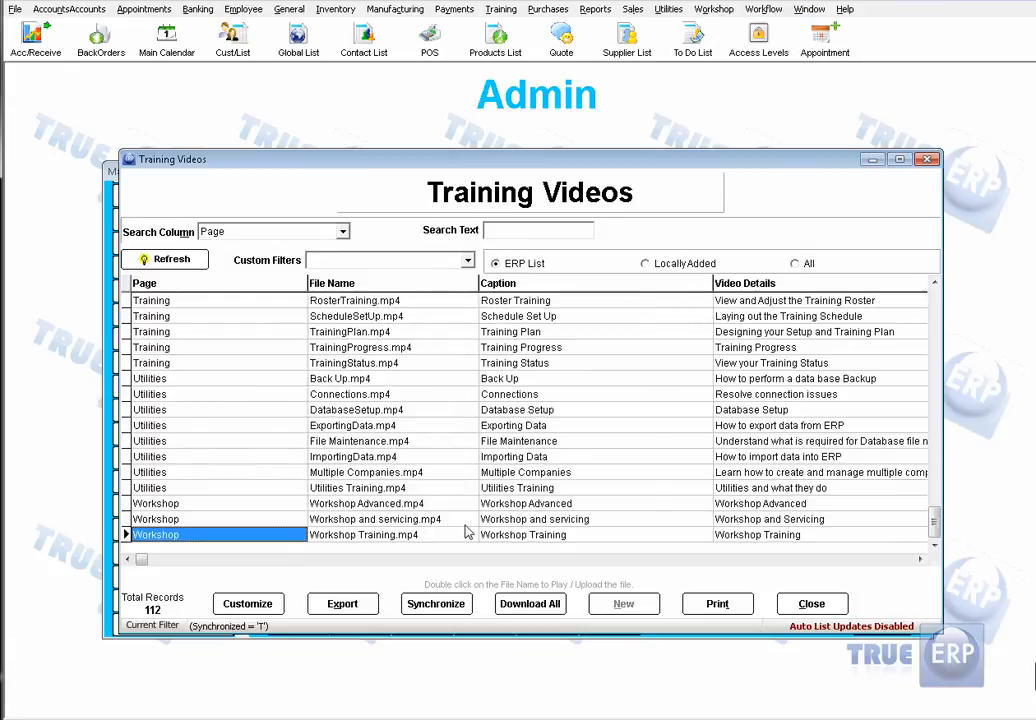
{"action": "left_click", "coordinate": [836, 604]}
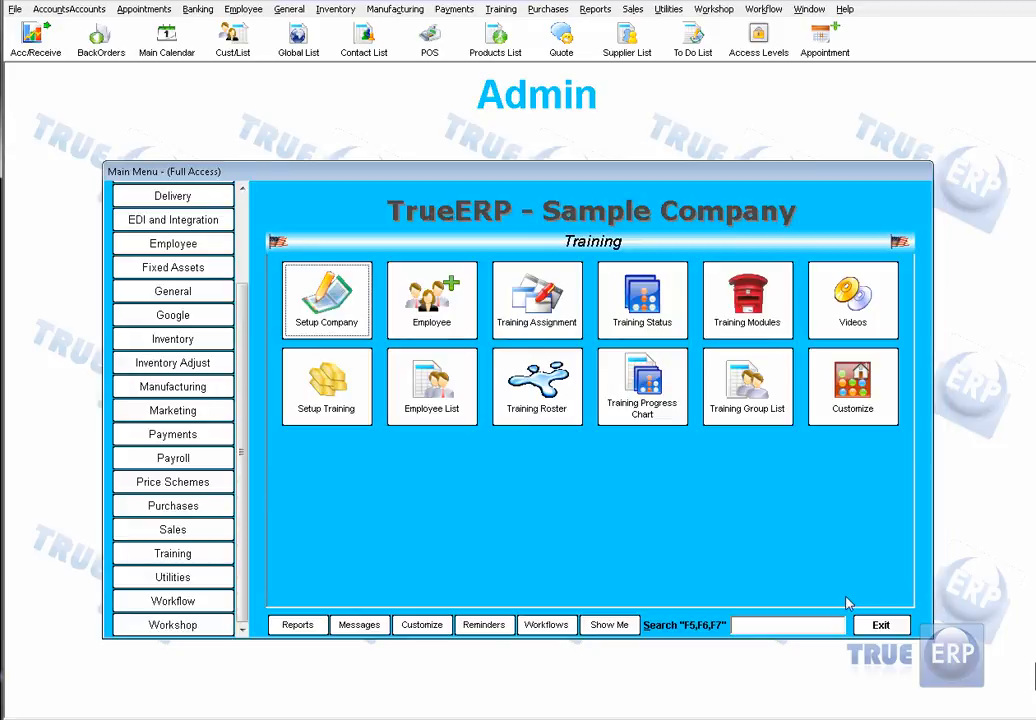
Launch the Account Entry workflow from the workflow list, follow its guidance into the Accounts module, and cancel the walkthrough
{"action": "left_click", "coordinate": [566, 630]}
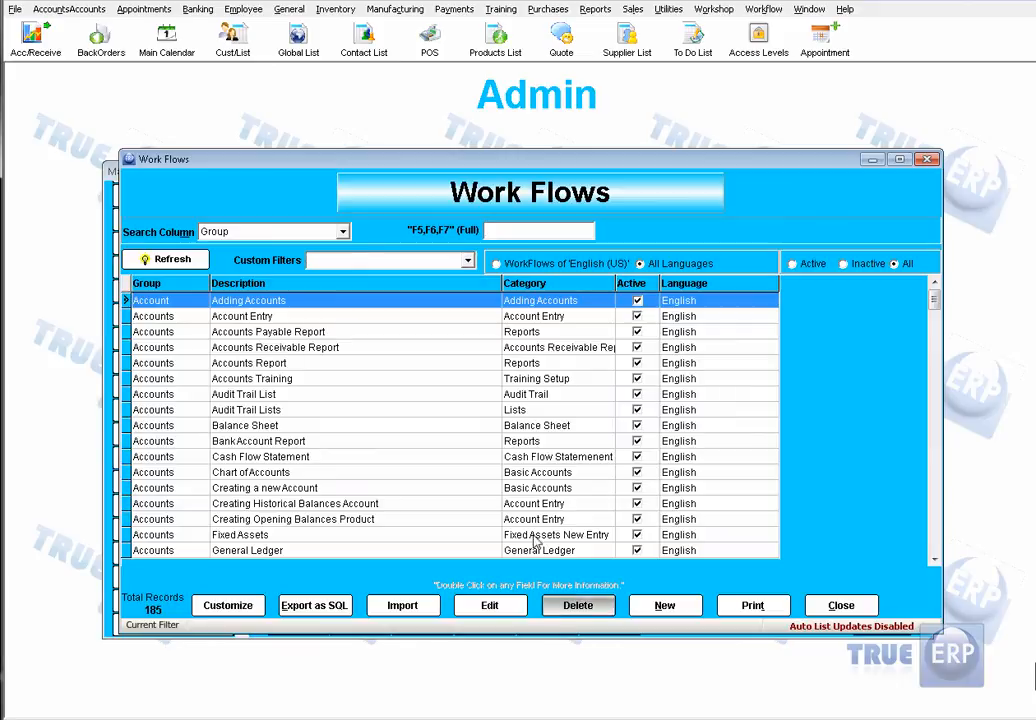
{"action": "left_click", "coordinate": [290, 316]}
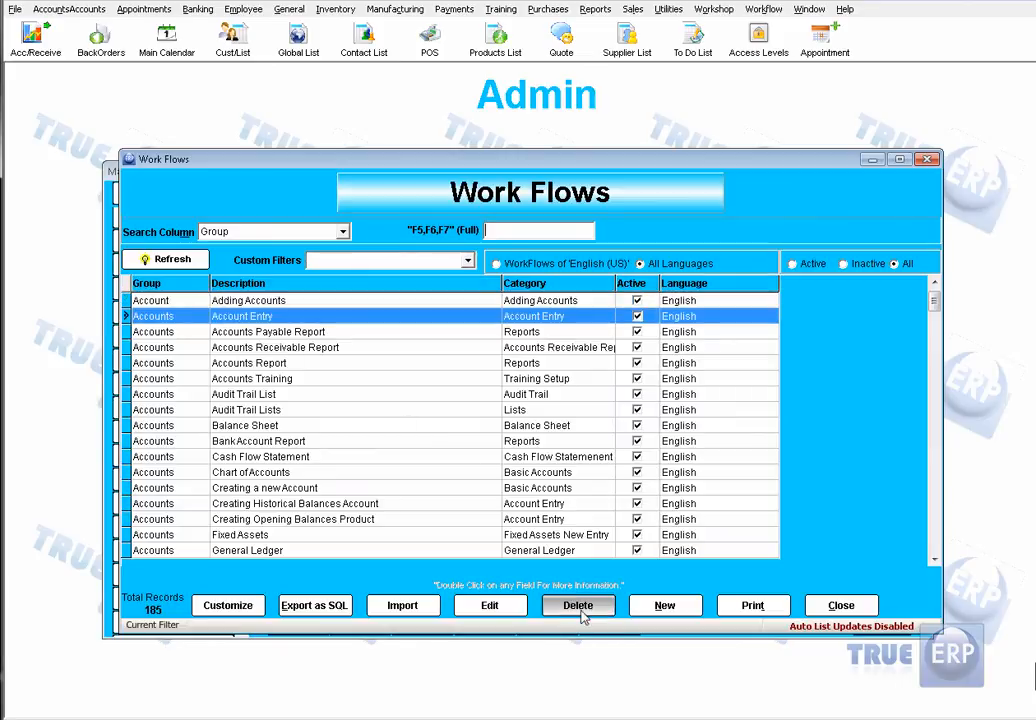
{"action": "double_click", "coordinate": [317, 318]}
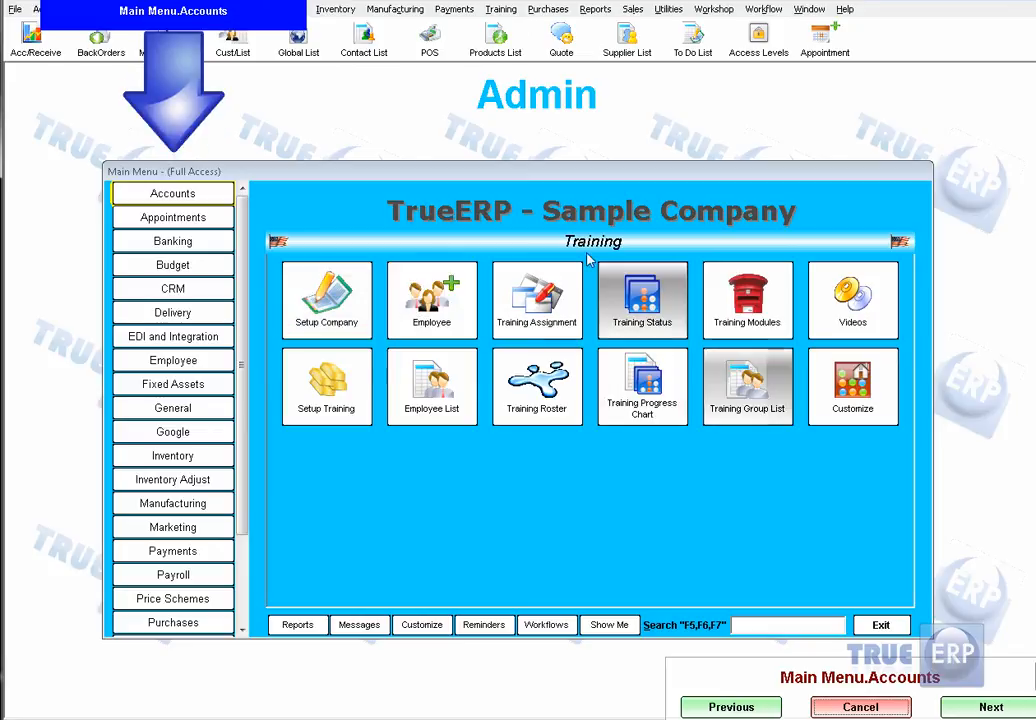
{"action": "left_click", "coordinate": [208, 194]}
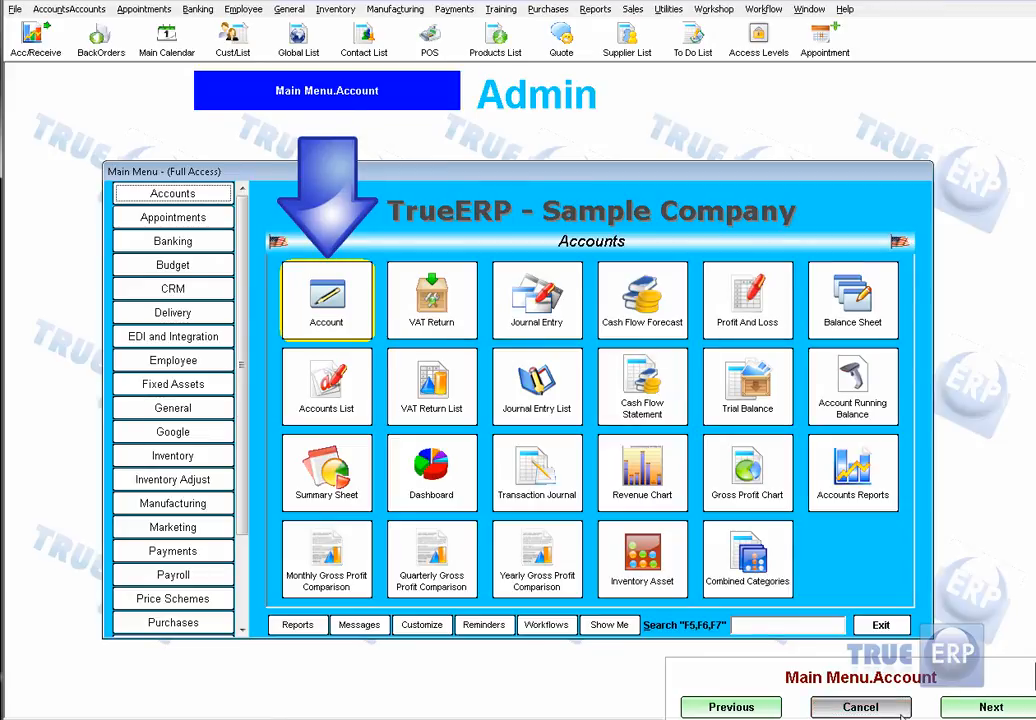
{"action": "left_click", "coordinate": [862, 707]}
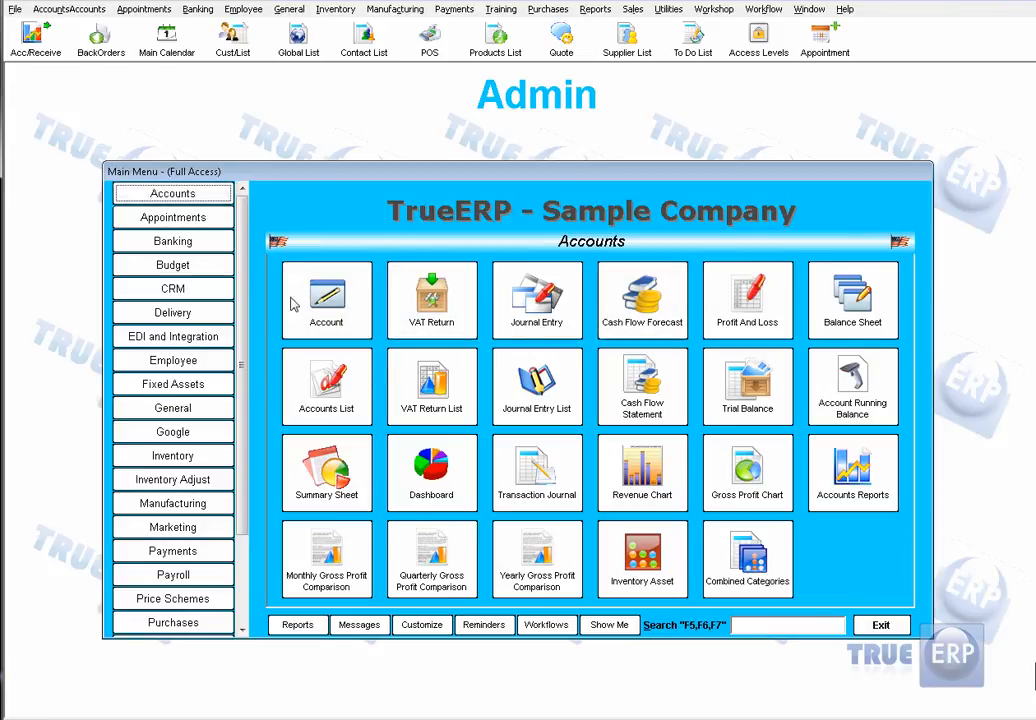
Open the chart of accounts tree, fully expand and collapse it, and close it
{"action": "left_click", "coordinate": [305, 378]}
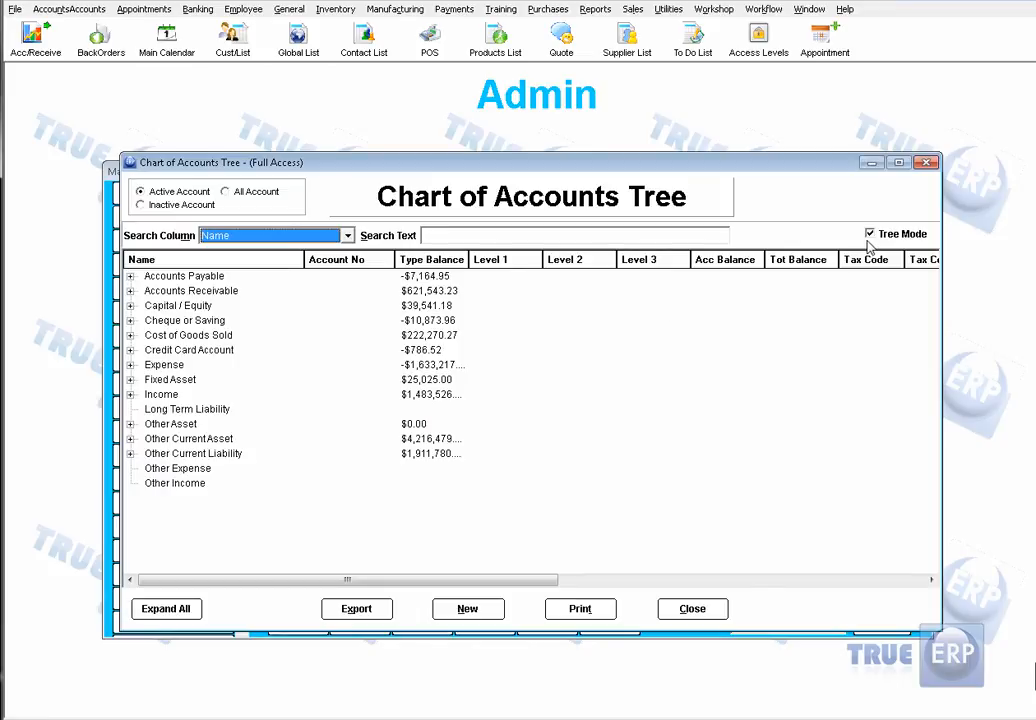
{"action": "left_click", "coordinate": [168, 612]}
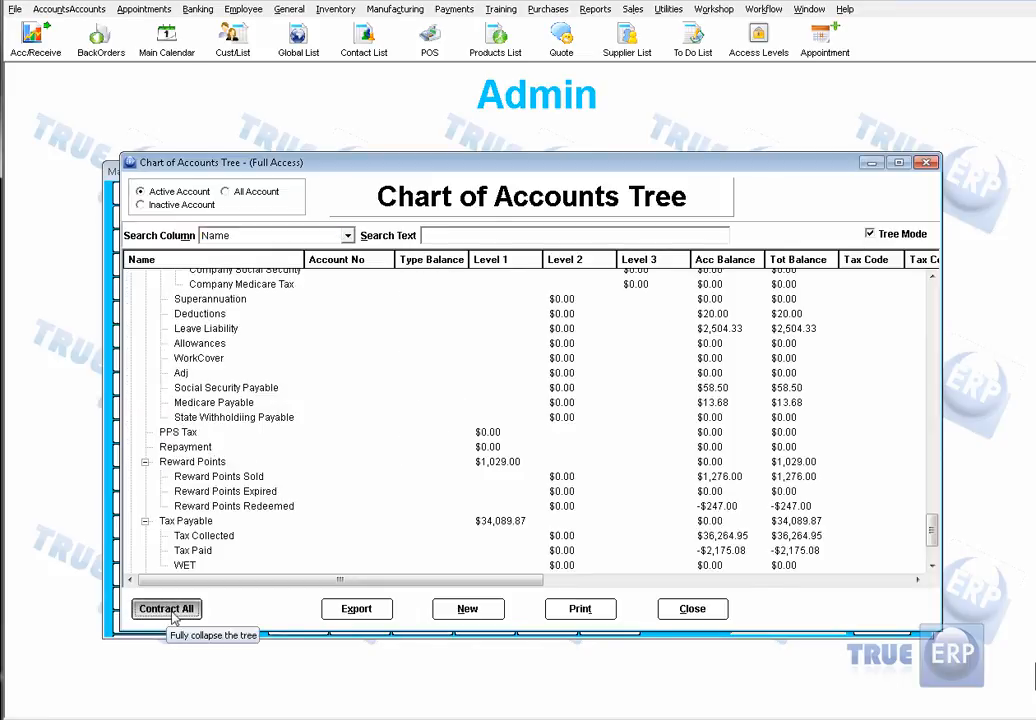
{"action": "left_click", "coordinate": [166, 609]}
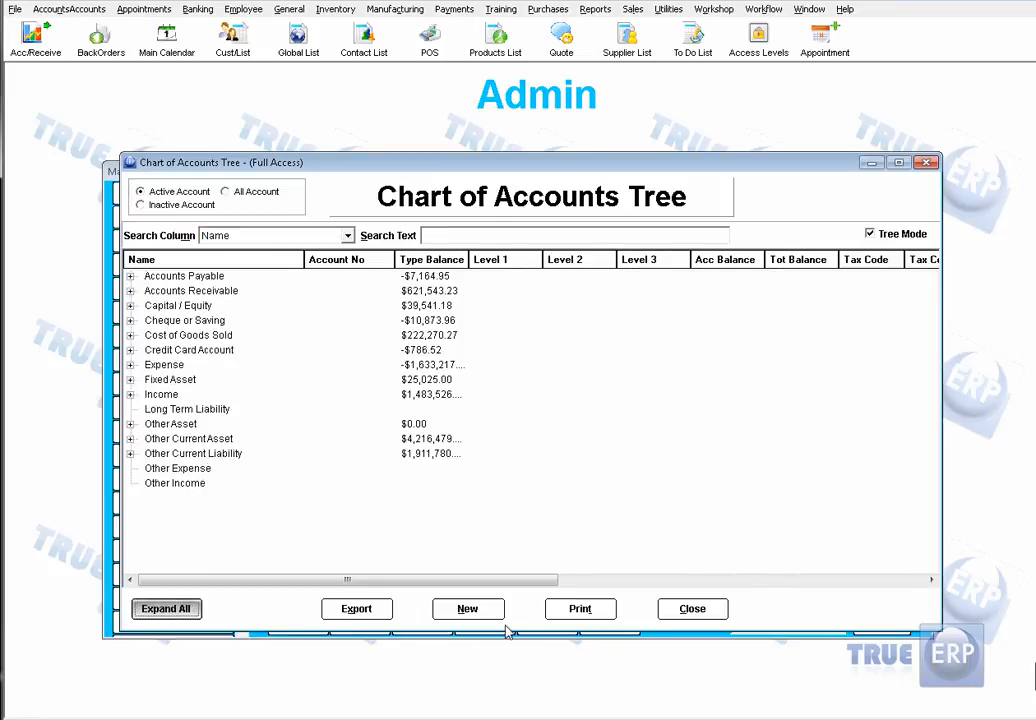
{"action": "left_click", "coordinate": [676, 610]}
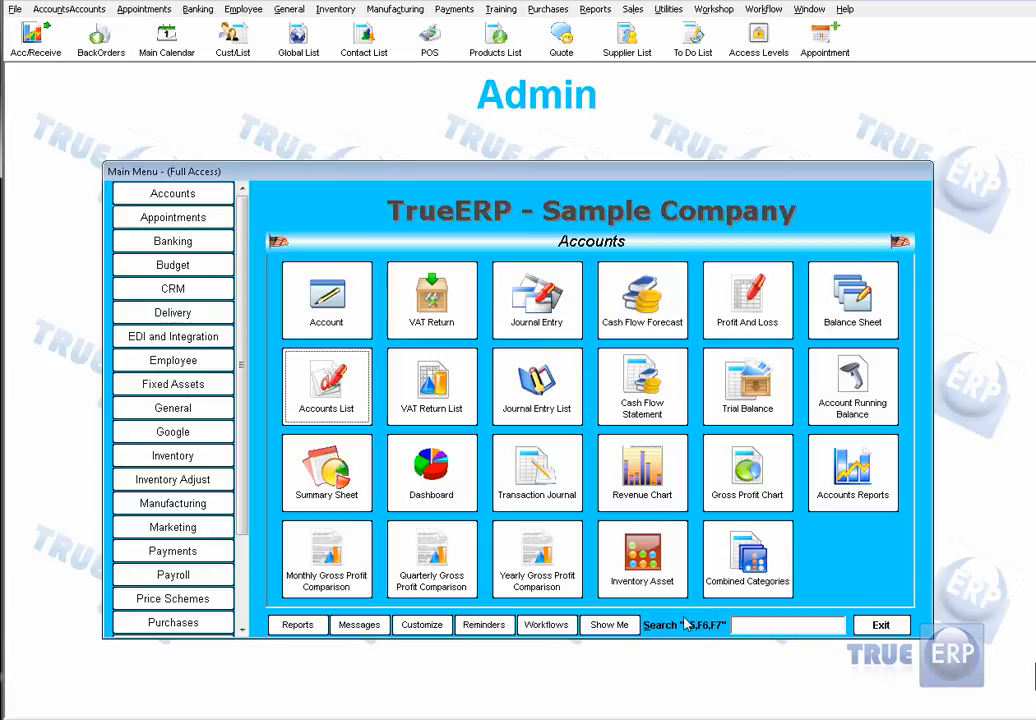
View the Profit and Loss report and close it
{"action": "left_click", "coordinate": [757, 333]}
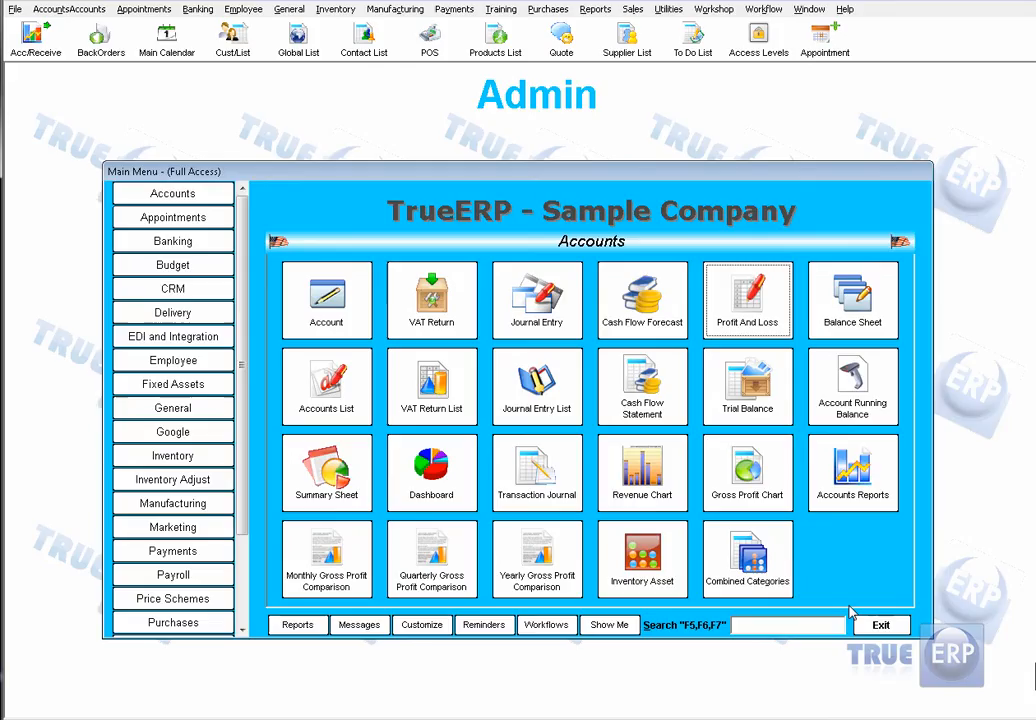
{"action": "left_click", "coordinate": [815, 604]}
From the Summary Sheet, drill through Accounts Receivable to 4X4 World's $675.00 October invoice, and return to the Accounts module
{"action": "left_click", "coordinate": [333, 480]}
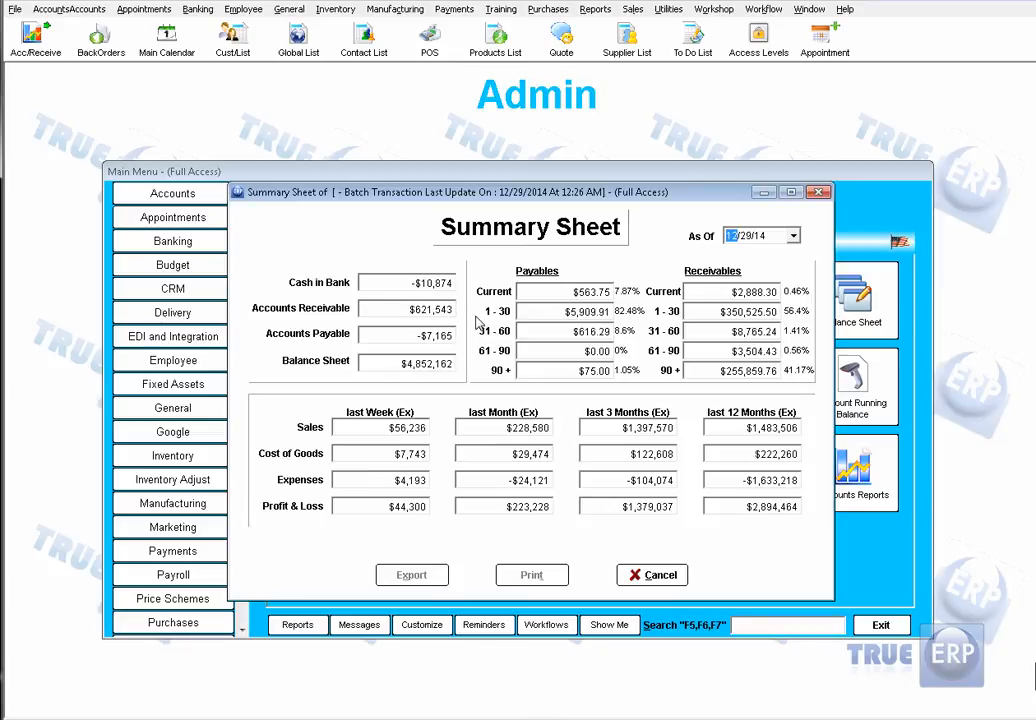
{"action": "double_click", "coordinate": [432, 318]}
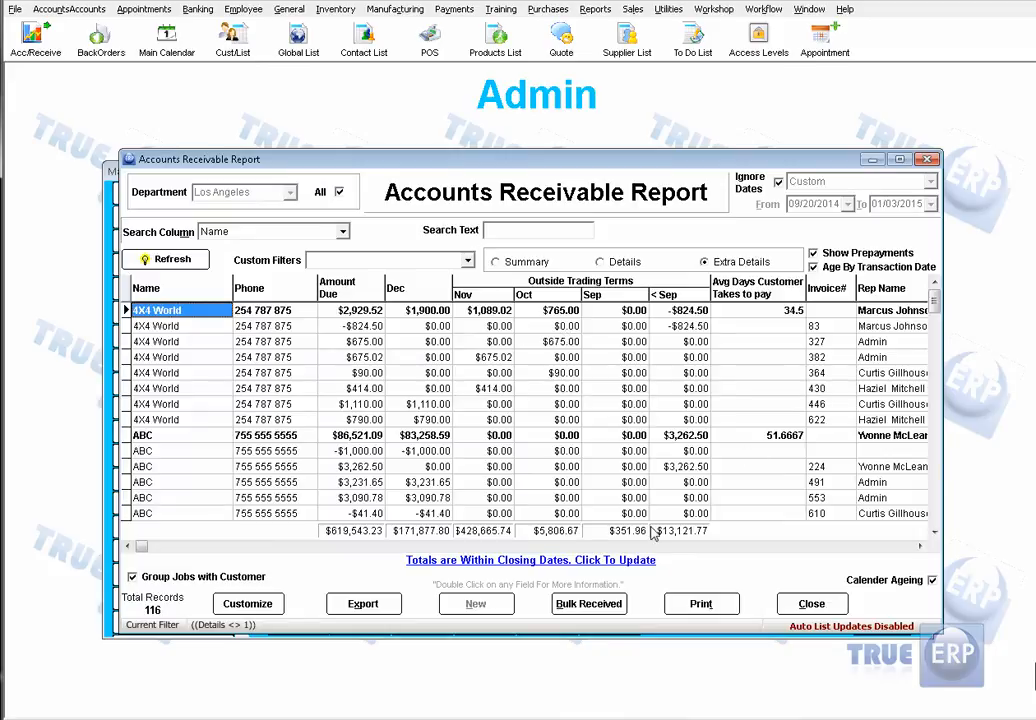
{"action": "left_click", "coordinate": [557, 345]}
{"action": "double_click", "coordinate": [557, 345]}
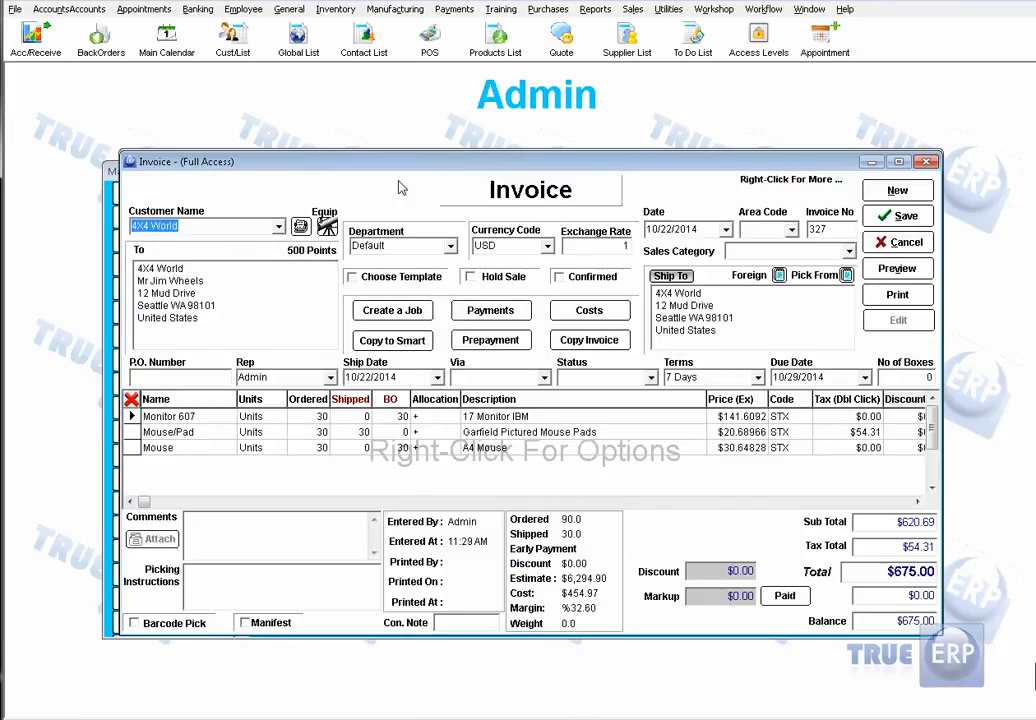
{"action": "left_click", "coordinate": [916, 248]}
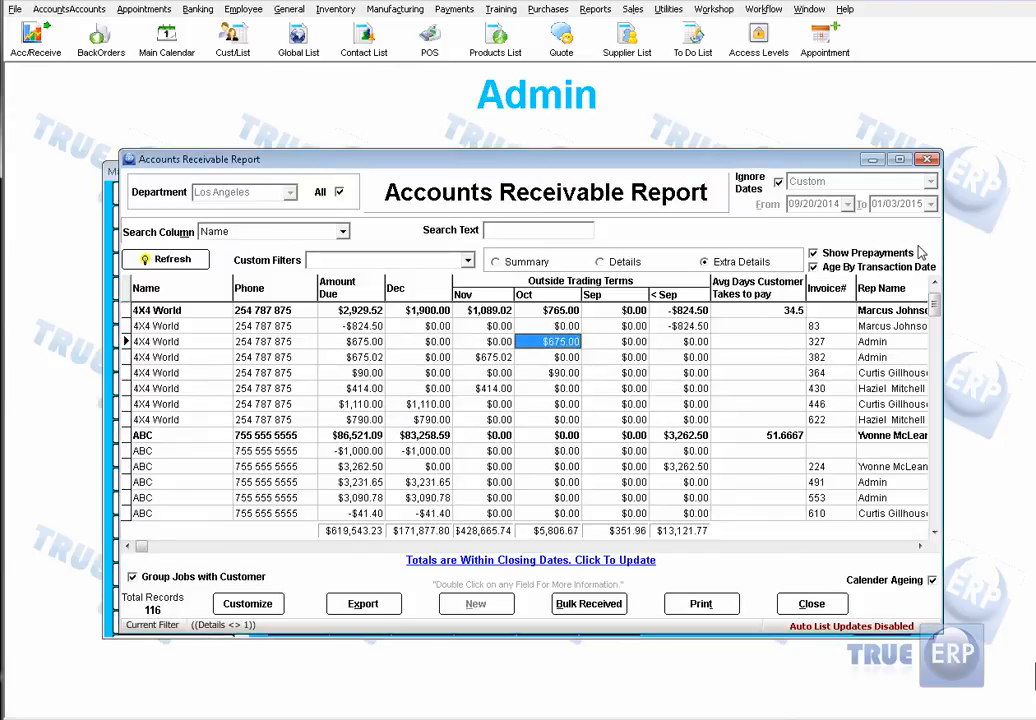
{"action": "left_click", "coordinate": [812, 603]}
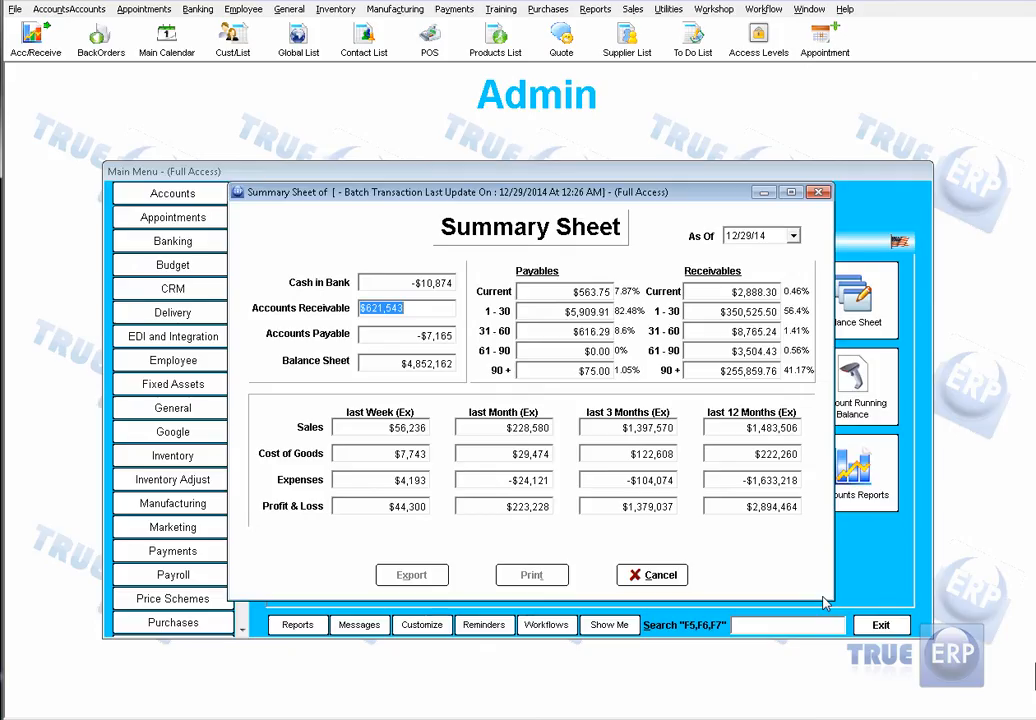
{"action": "left_click", "coordinate": [658, 575]}
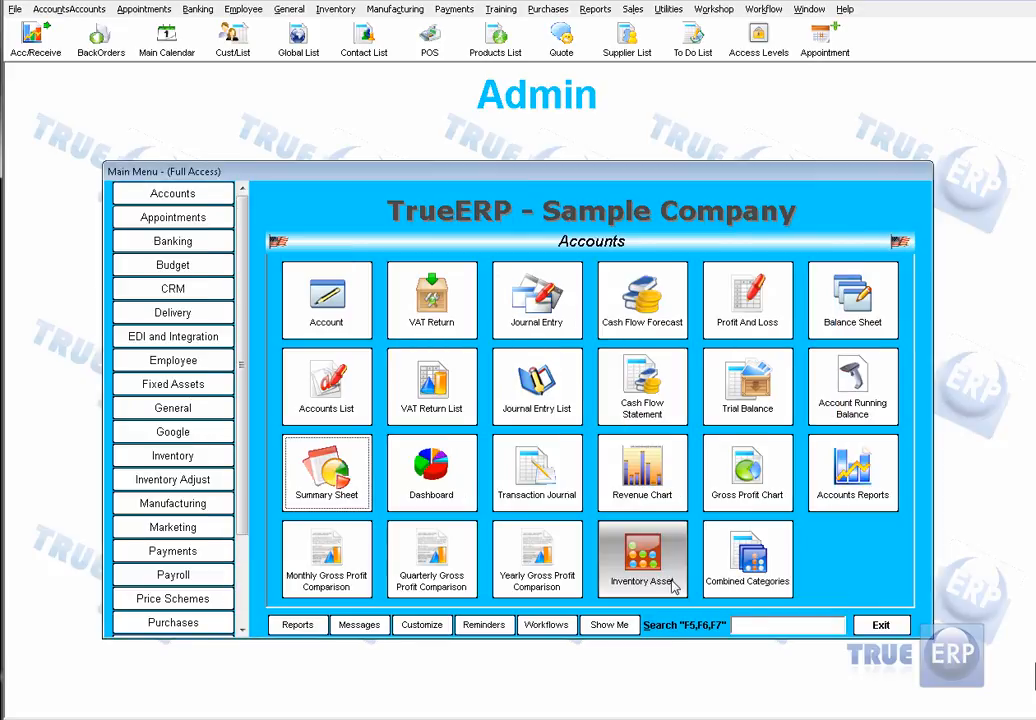
In the Profit and Loss report, drill into the Los Angeles UnInvoiced SO amount, and close the details and the report
{"action": "left_click", "coordinate": [771, 318]}
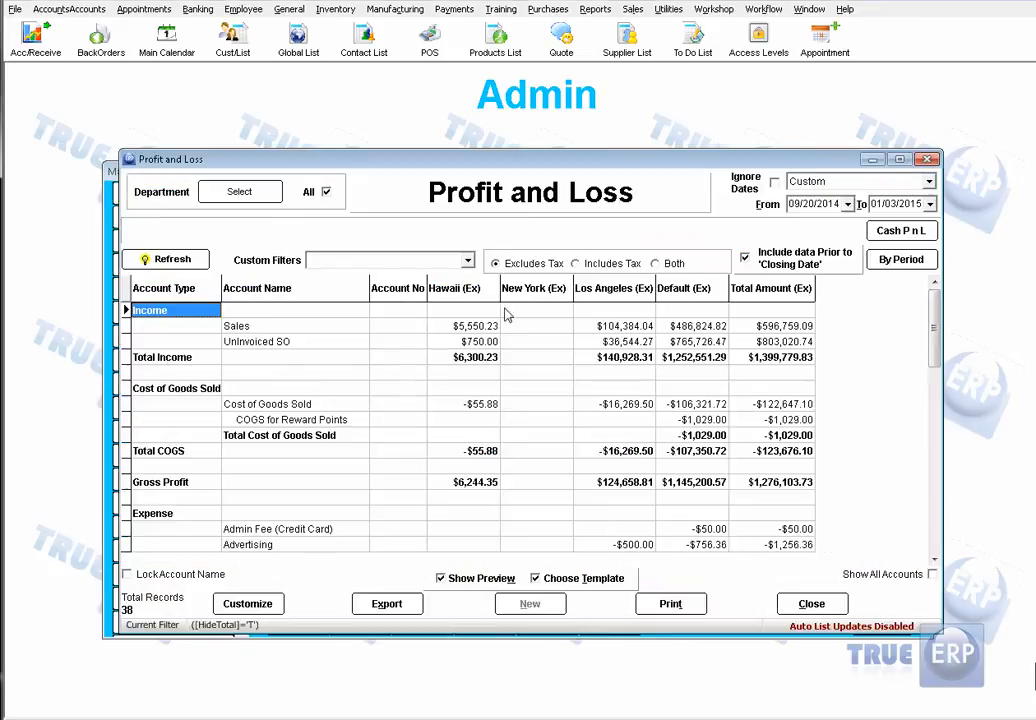
{"action": "double_click", "coordinate": [612, 341]}
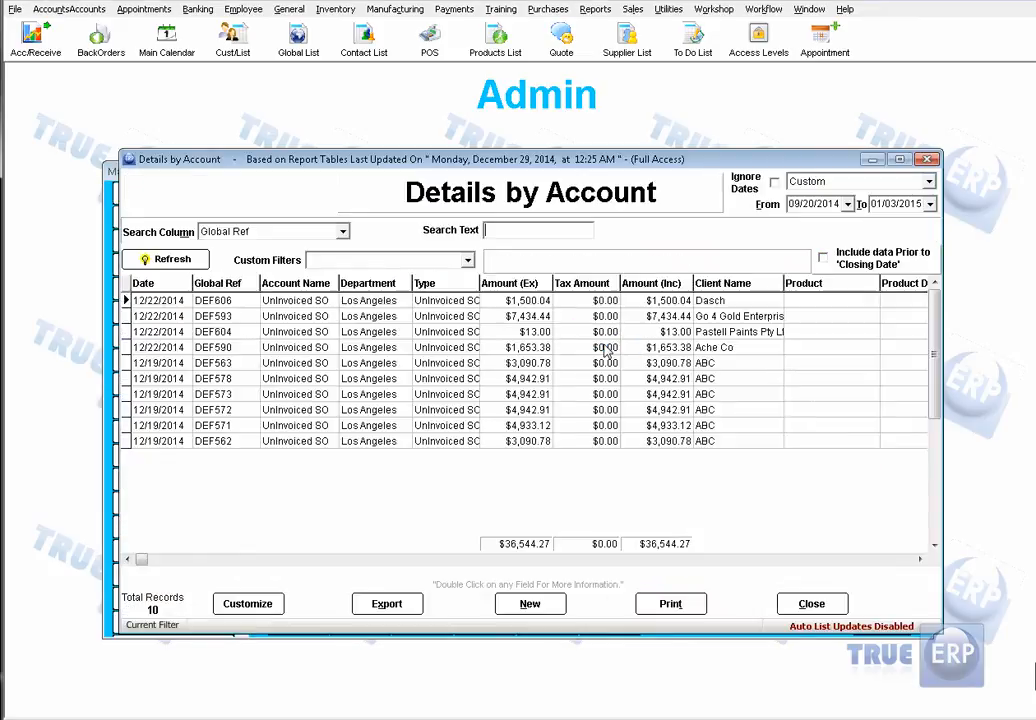
{"action": "left_click", "coordinate": [811, 603]}
{"action": "left_click", "coordinate": [810, 603]}
From the Balance Sheet's Bank subtotal, drill down to the Cool Curries & Spices supplier payment and its bill, and close each of these records
{"action": "left_click", "coordinate": [852, 298]}
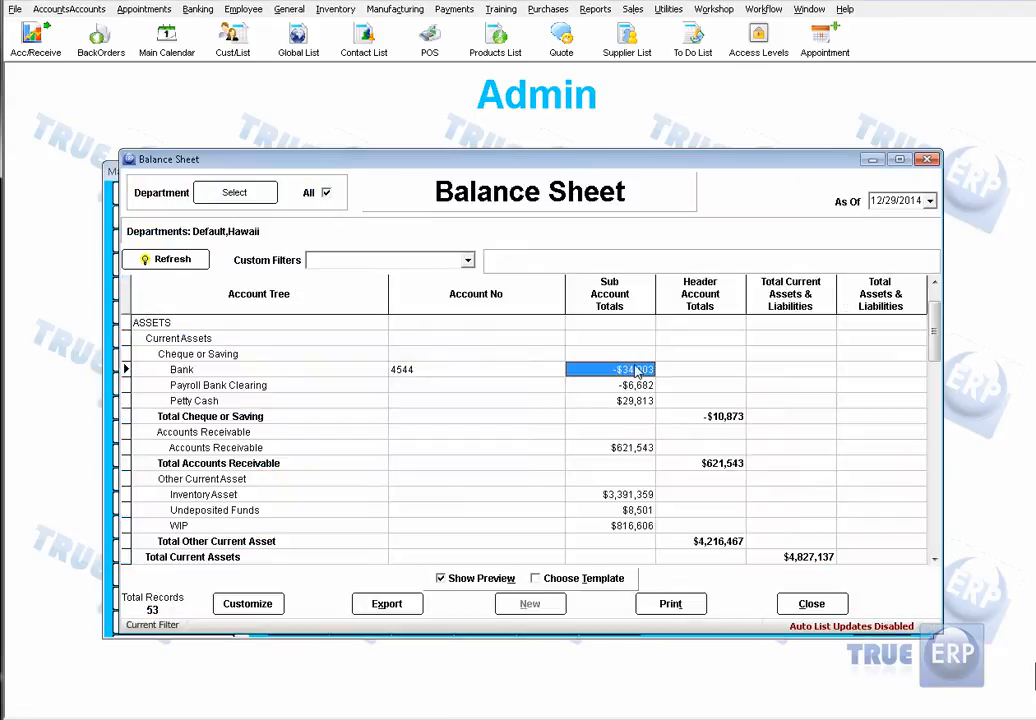
{"action": "double_click", "coordinate": [648, 369]}
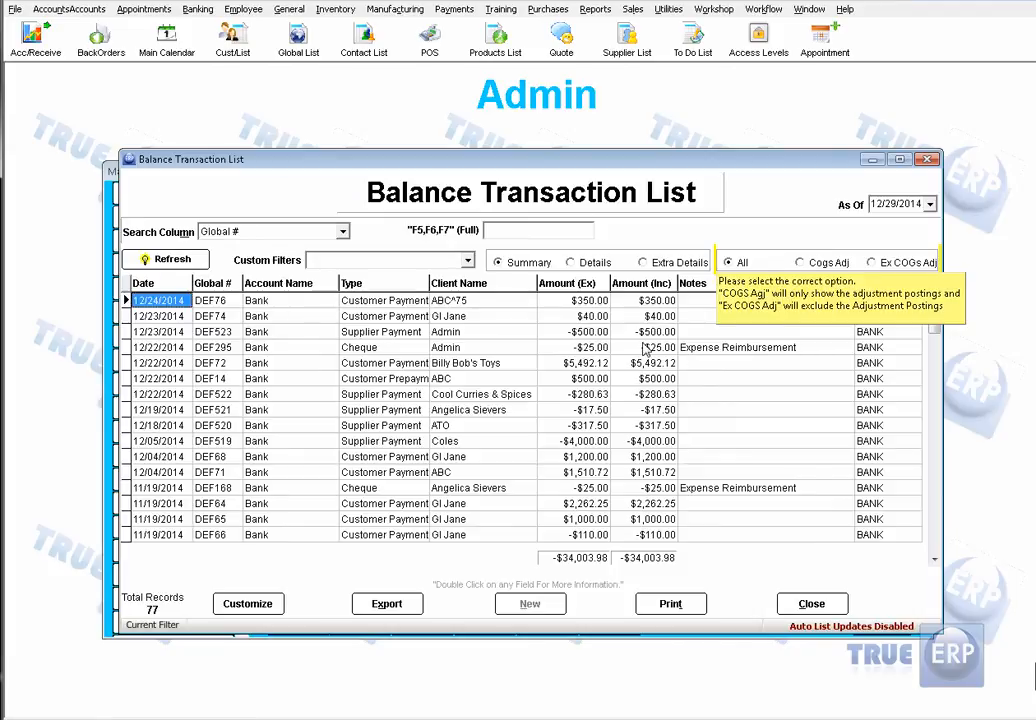
{"action": "double_click", "coordinate": [476, 396]}
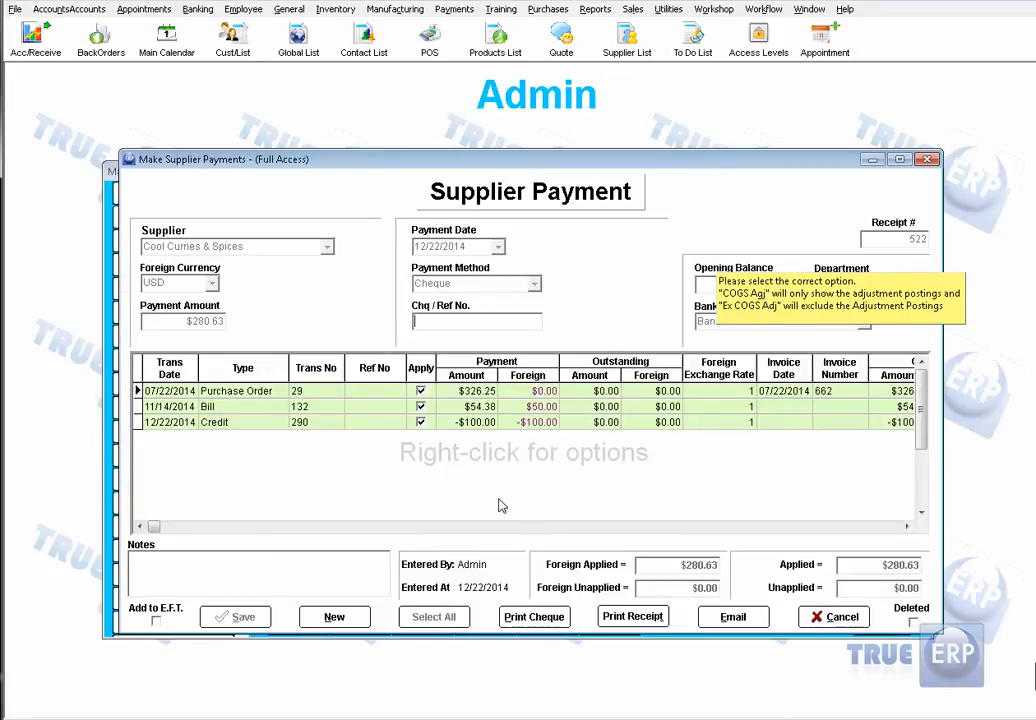
{"action": "double_click", "coordinate": [233, 411]}
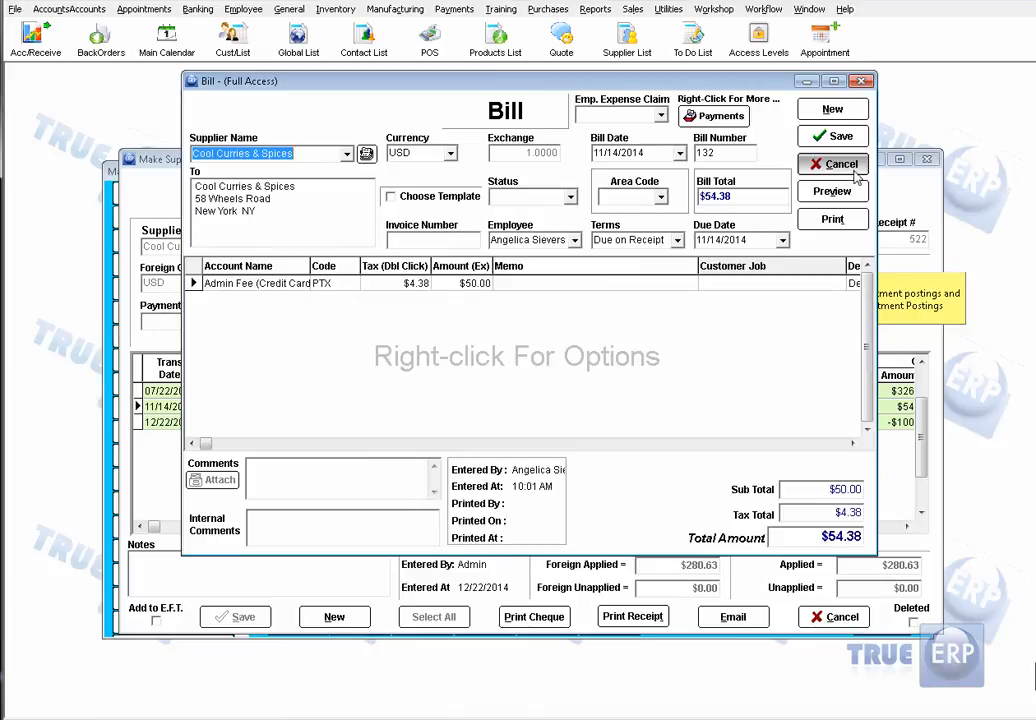
{"action": "left_click", "coordinate": [838, 164]}
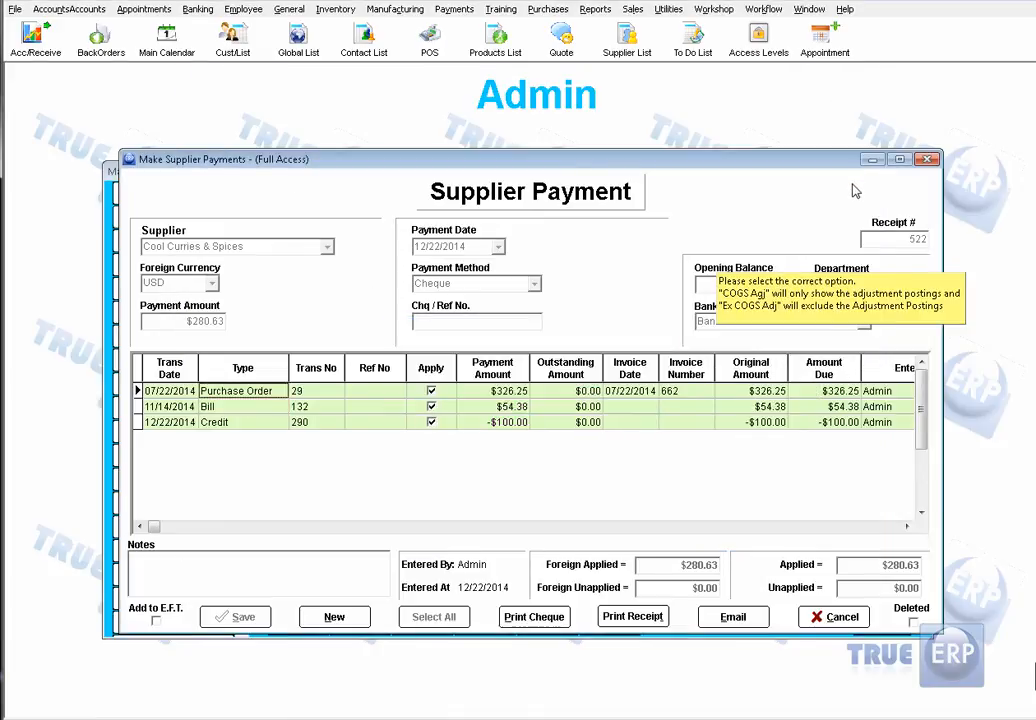
{"action": "left_click", "coordinate": [836, 618]}
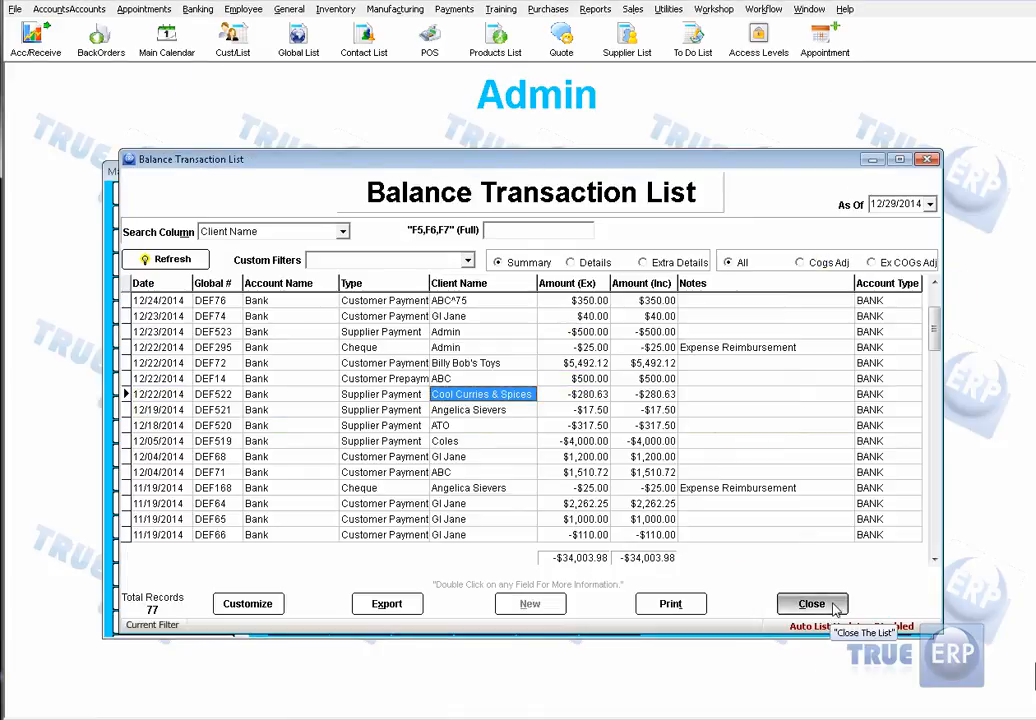
{"action": "left_click", "coordinate": [811, 603]}
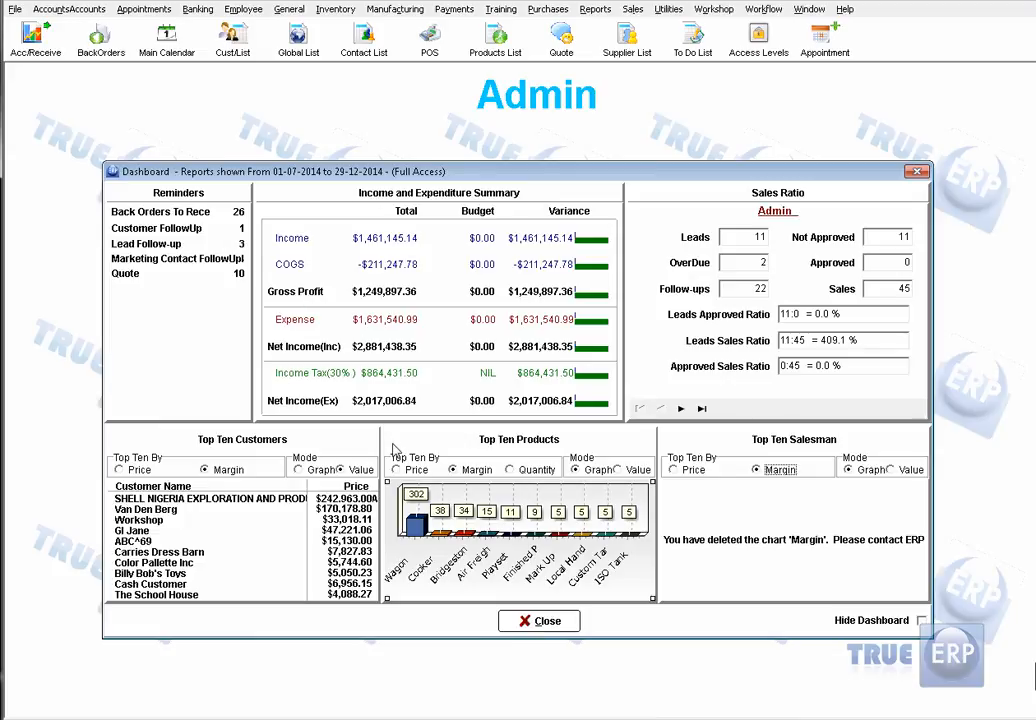
Show the options for the Top Ten Products margin chart on the dashboard, and close the dashboard
{"action": "right_click", "coordinate": [424, 538]}
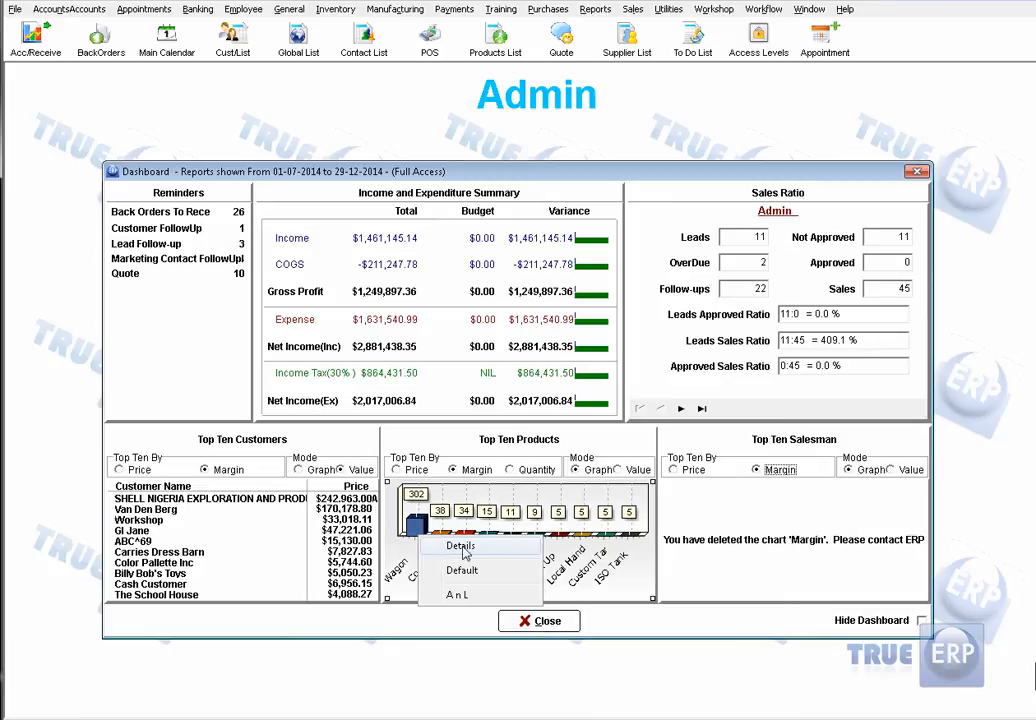
{"action": "left_click", "coordinate": [539, 621]}
From the Appointments module's Main Calendar, create an appointment for 4X4 World starting 12/29/2014 at 11:30 am in the second employee's column
{"action": "left_click", "coordinate": [135, 219]}
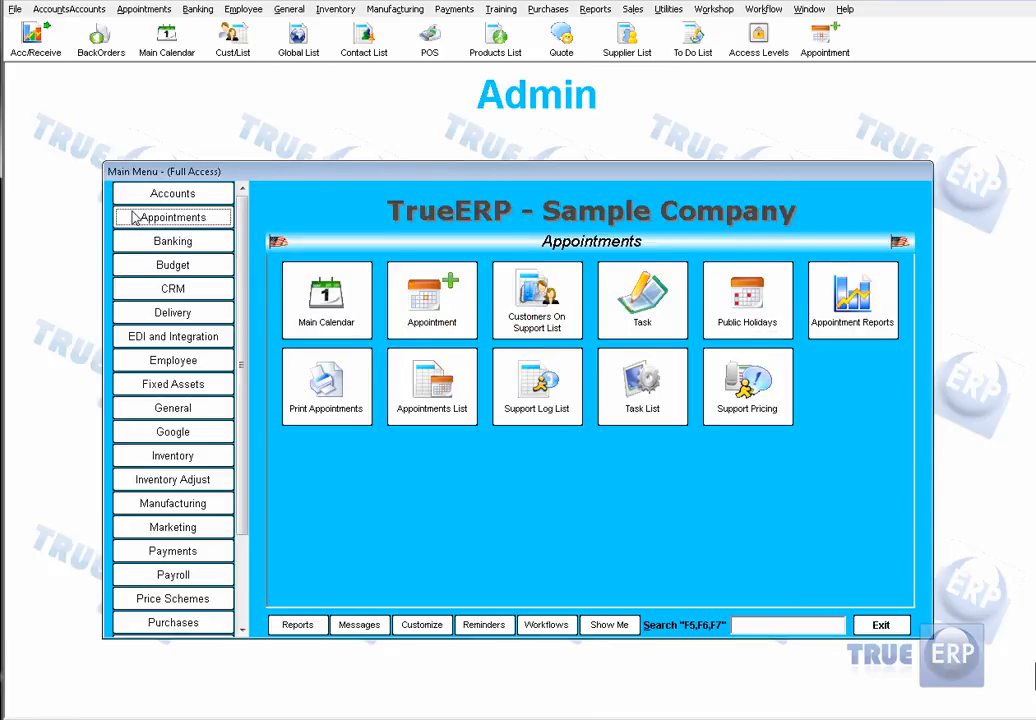
{"action": "left_click", "coordinate": [333, 312]}
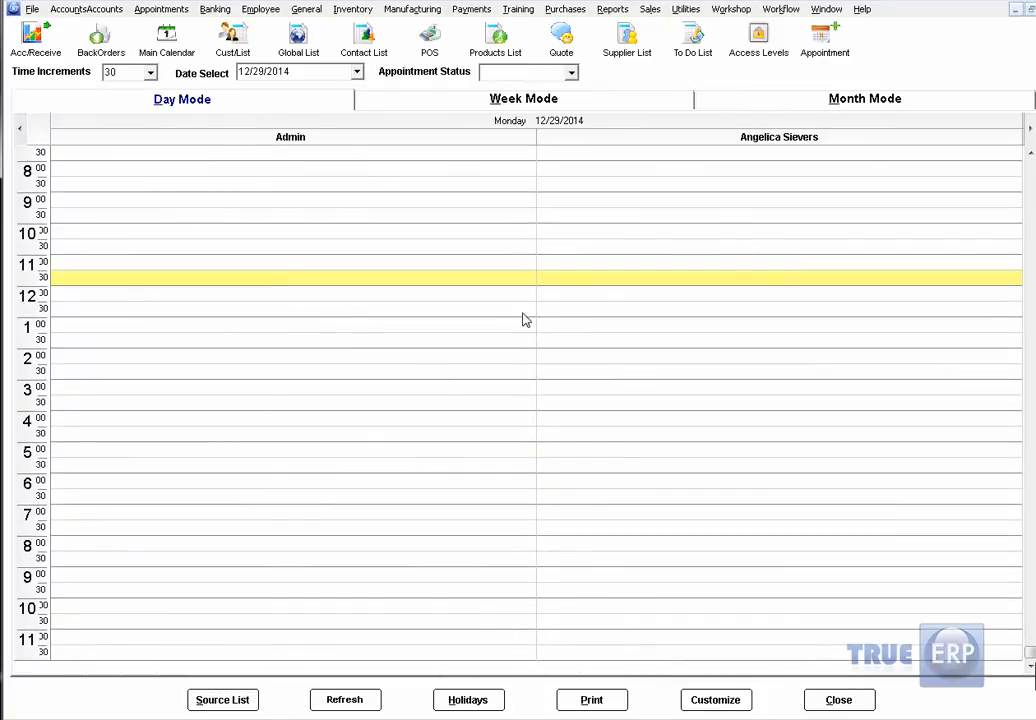
{"action": "double_click", "coordinate": [557, 280]}
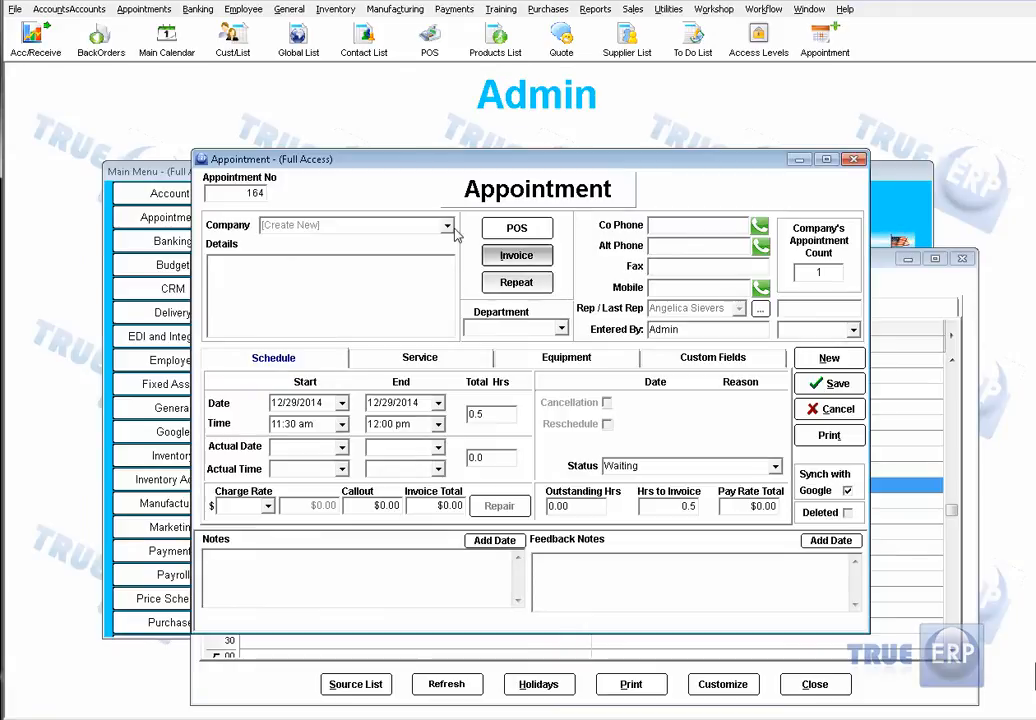
{"action": "left_click", "coordinate": [447, 230]}
{"action": "left_click", "coordinate": [400, 259]}
{"action": "double_click", "coordinate": [224, 301]}
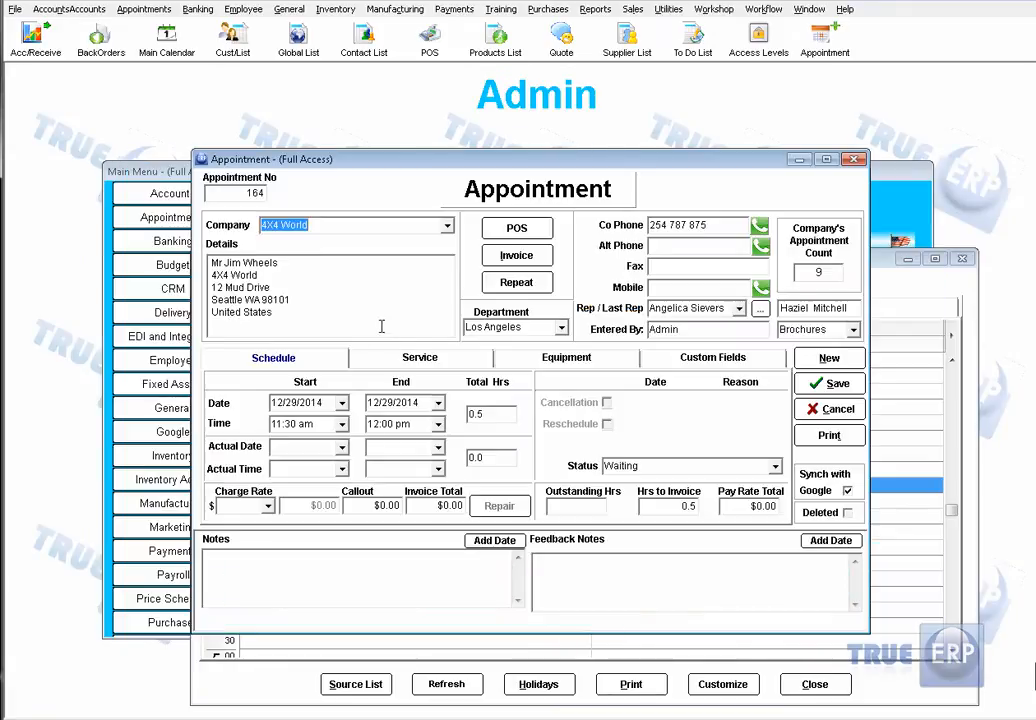
Set the 4X4 World appointment's end time to 12:30 pm and save the appointment
{"action": "left_click", "coordinate": [437, 424]}
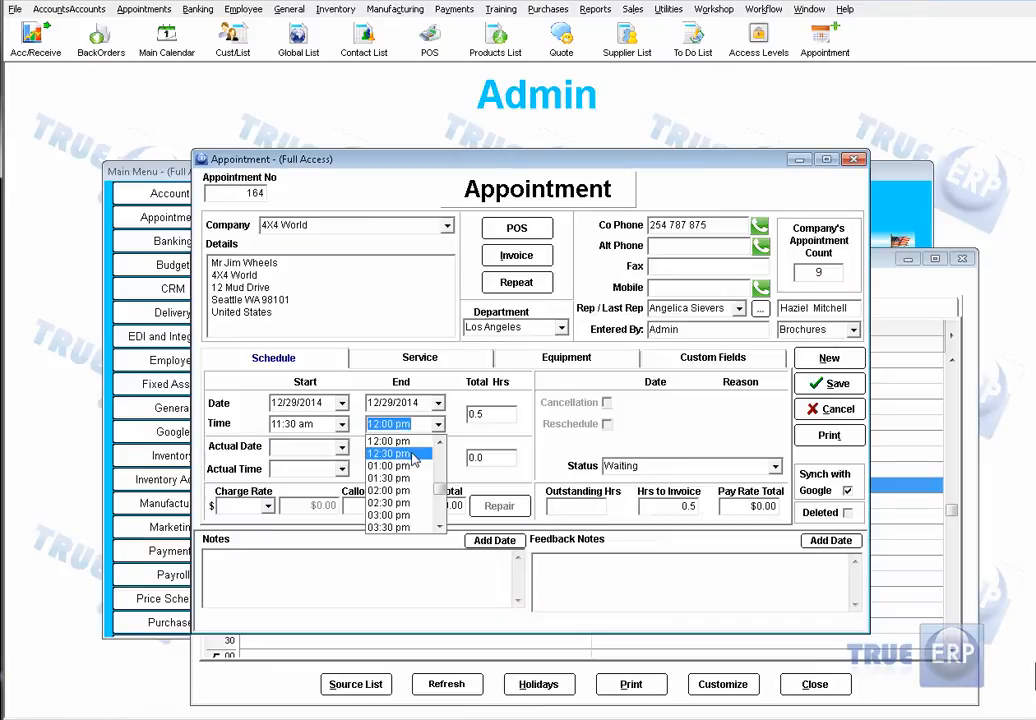
{"action": "left_click", "coordinate": [393, 442]}
{"action": "left_click", "coordinate": [828, 385]}
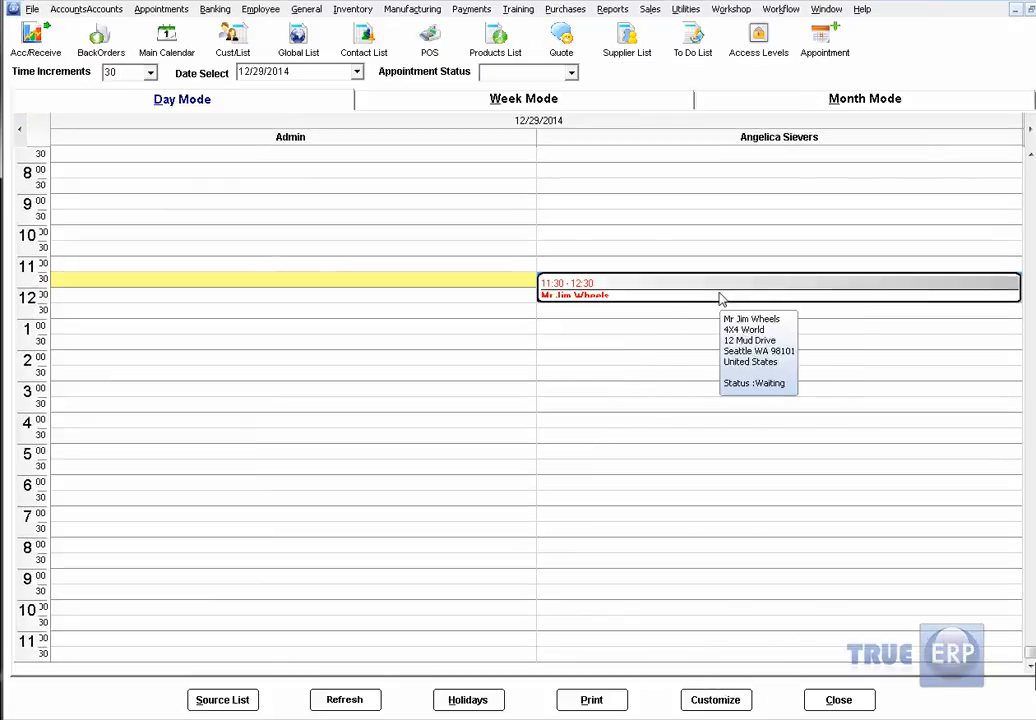
Reschedule the 4X4 World appointment to 1:30–5:30 in the Admin column, and close the calendar
{"action": "left_click_drag", "start_coordinate": [721, 295], "coordinate": [400, 510]}
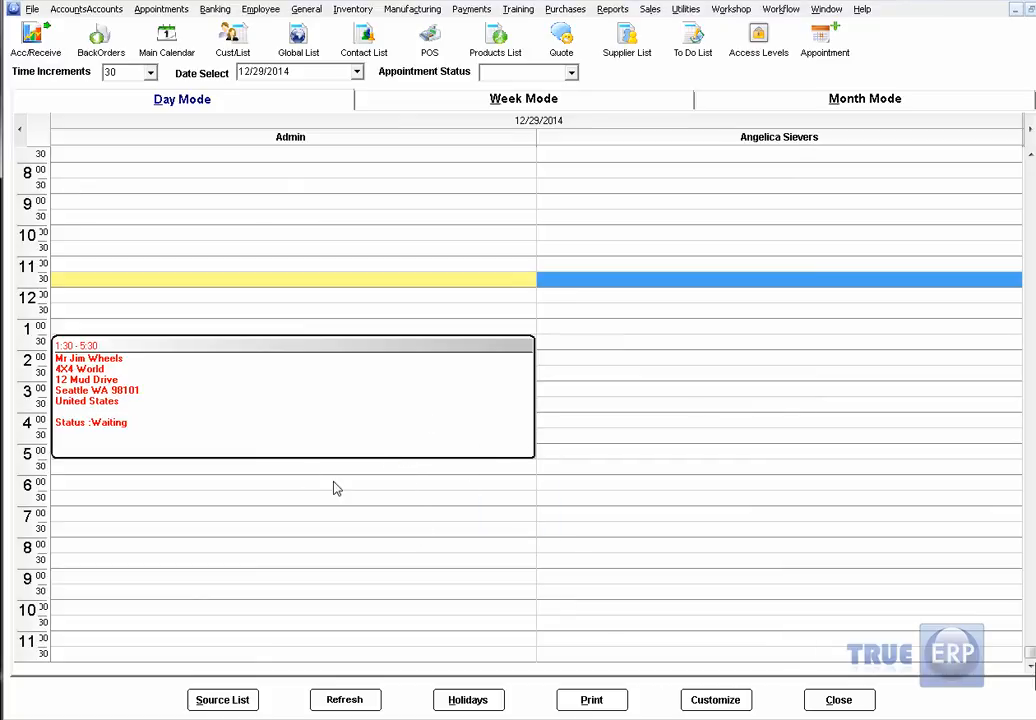
{"action": "left_click", "coordinate": [838, 700]}
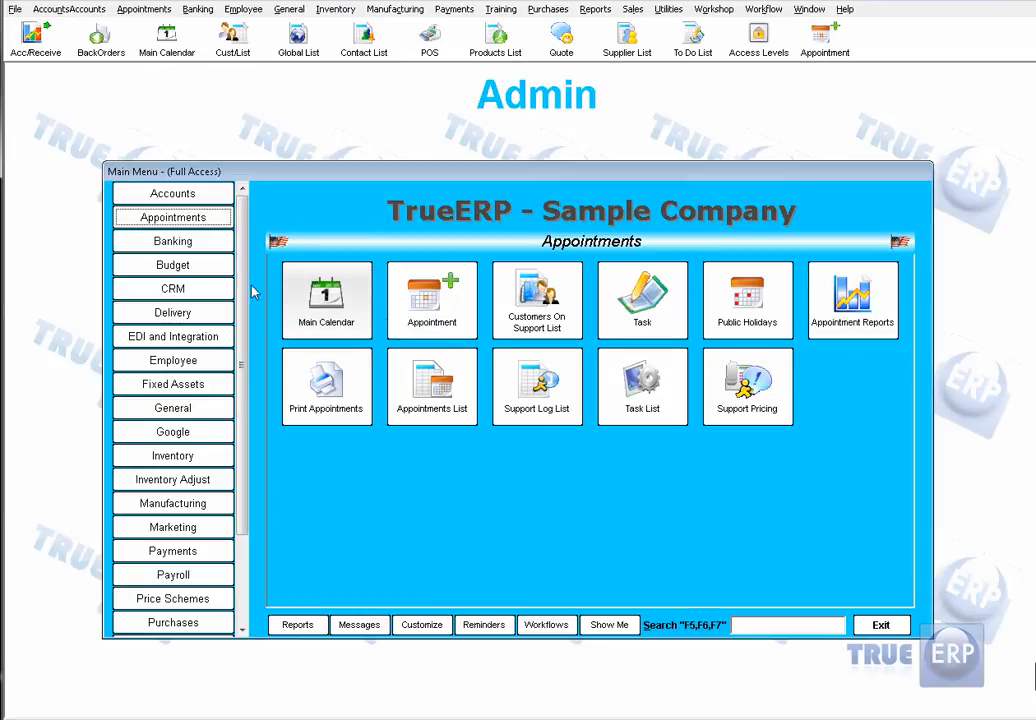
From the Workshop module's Repairs Express List, view the Go 4 Gold Enterprises repair and its appointment calendar, and close them all
{"action": "scroll", "coordinate": [226, 523], "scroll_direction": "down", "scroll_amount": 3}
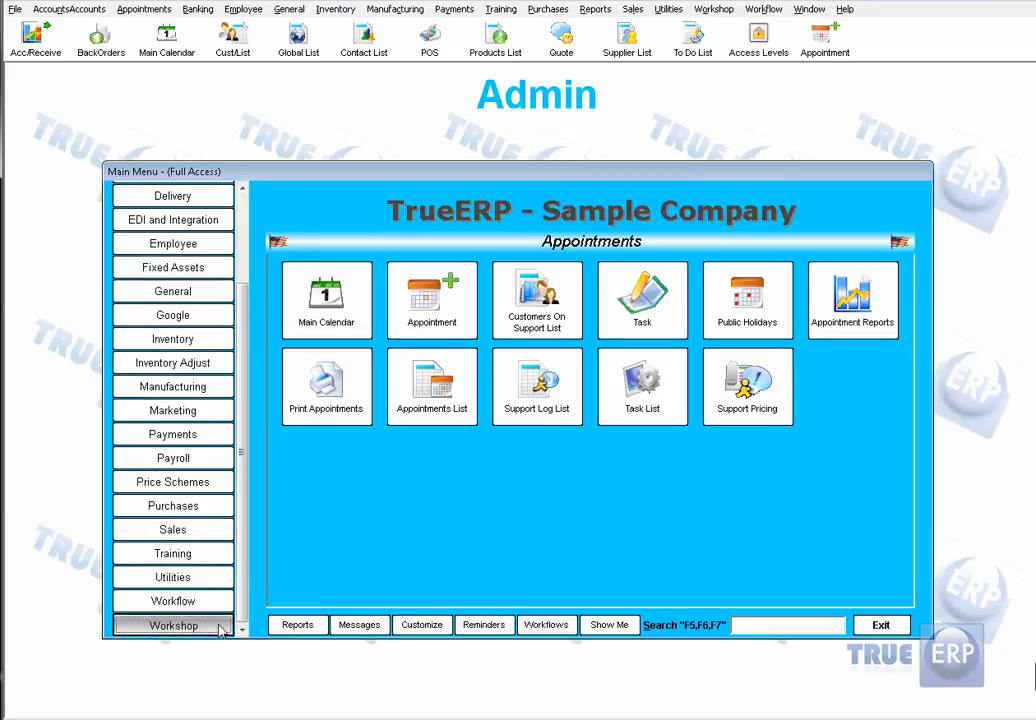
{"action": "left_click", "coordinate": [222, 626]}
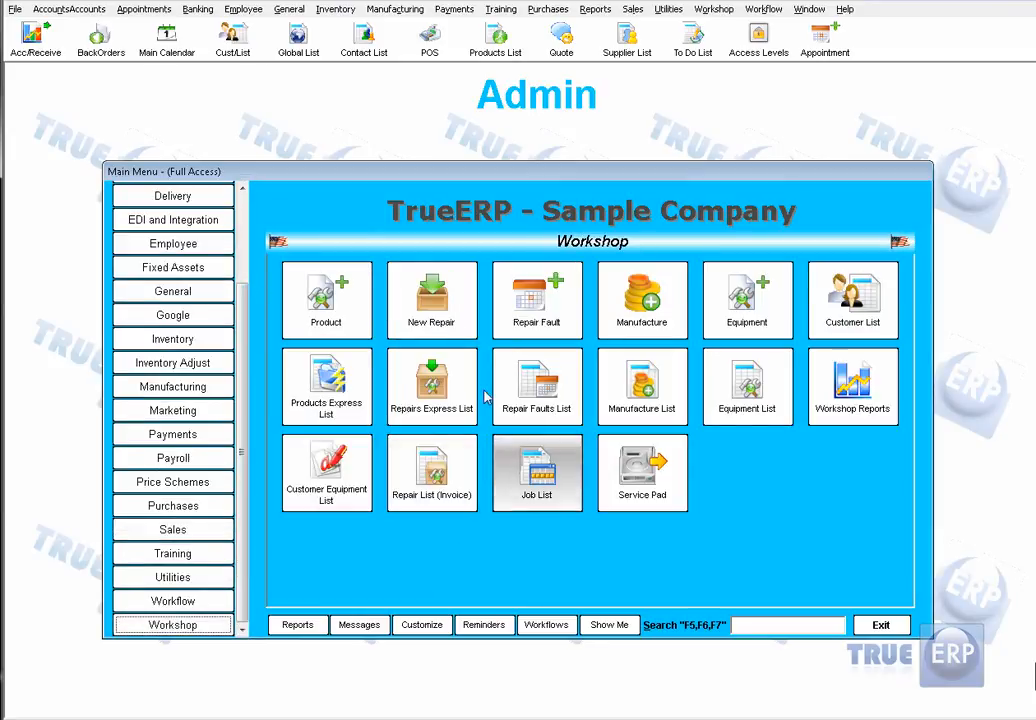
{"action": "left_click", "coordinate": [432, 405]}
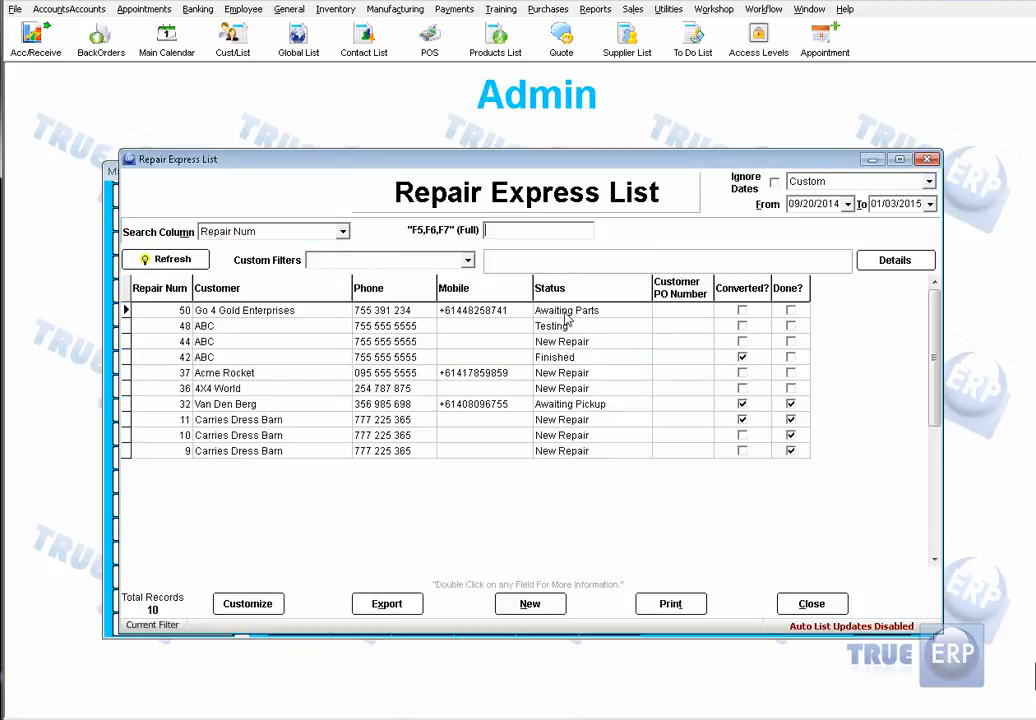
{"action": "double_click", "coordinate": [566, 316]}
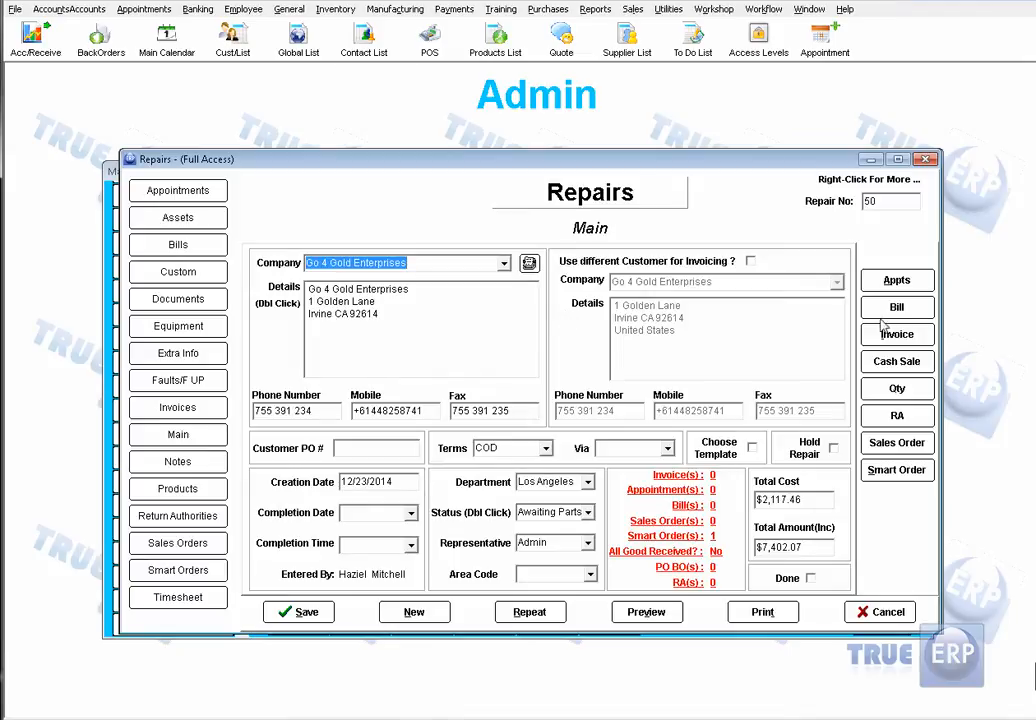
{"action": "left_click", "coordinate": [889, 284]}
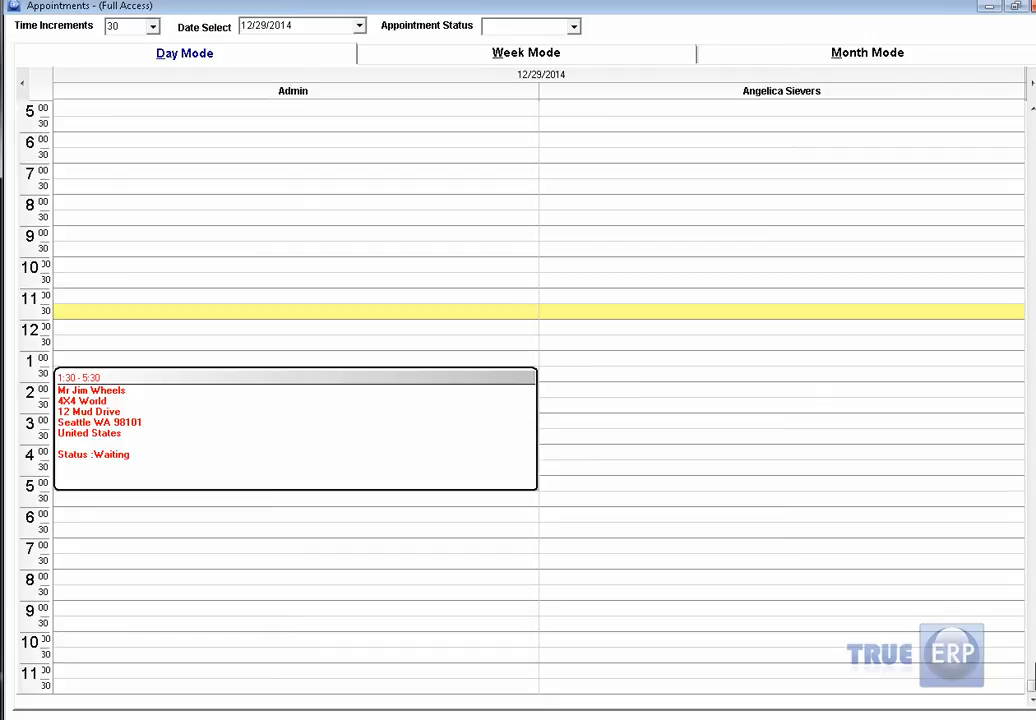
{"action": "left_click", "coordinate": [687, 479]}
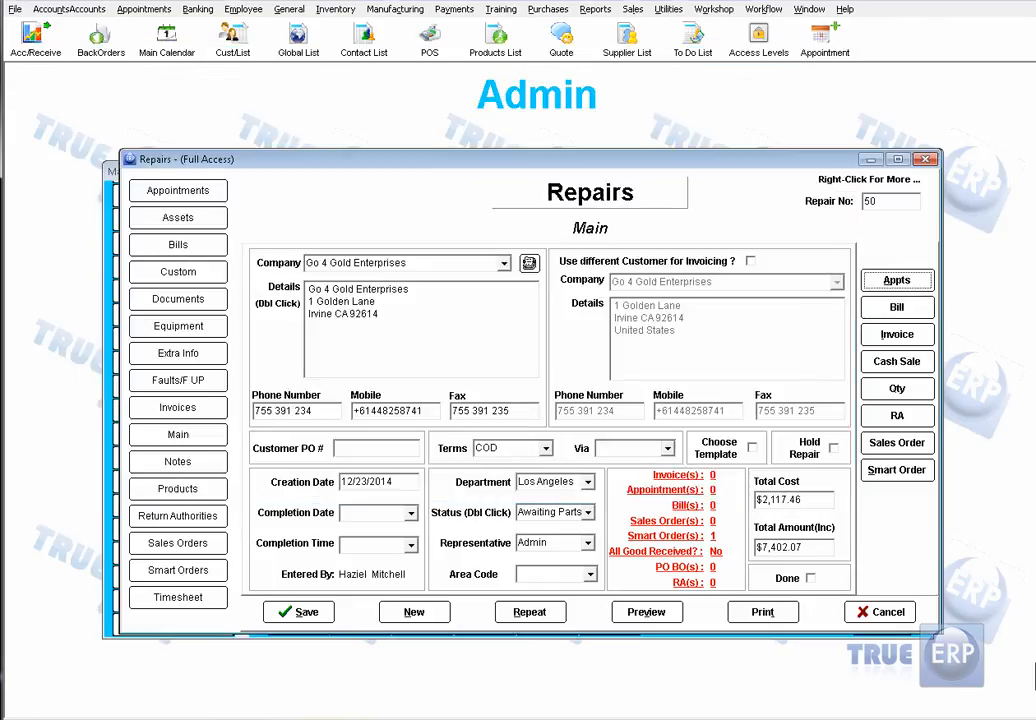
{"action": "left_click", "coordinate": [866, 611]}
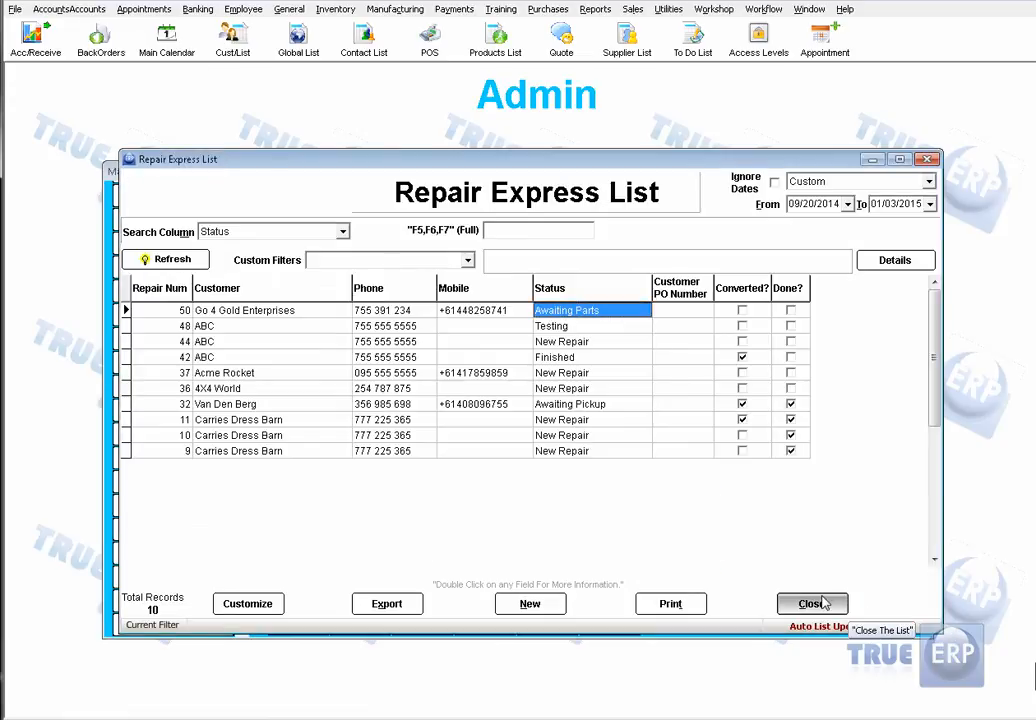
{"action": "left_click", "coordinate": [823, 603]}
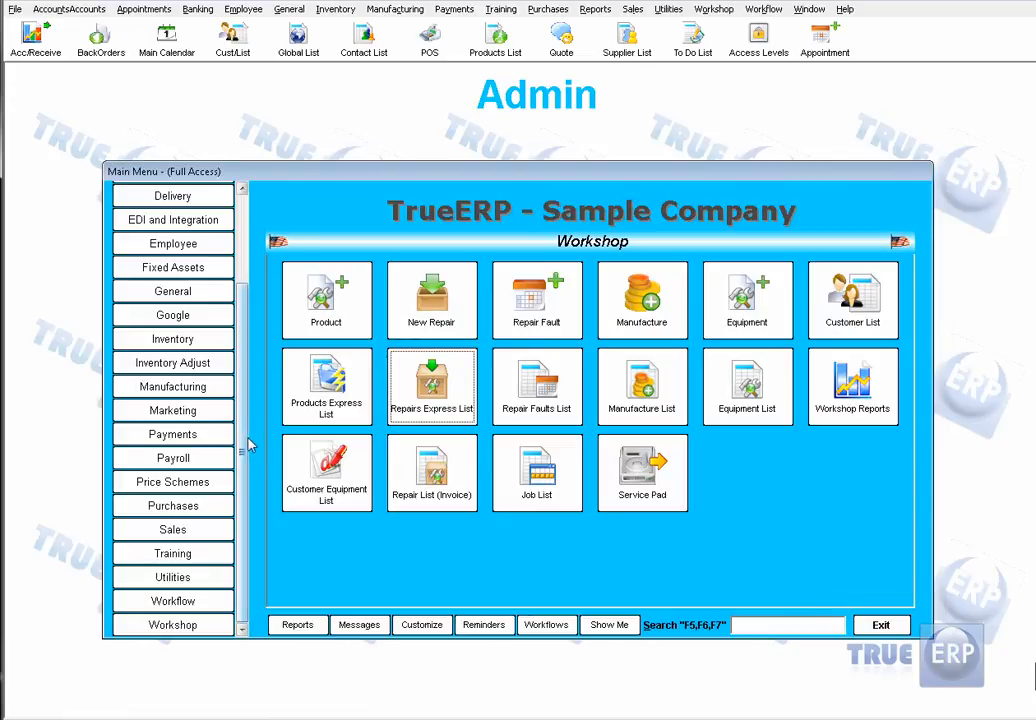
Browse the functions available in the Banking, Budget and CRM modules
{"action": "scroll", "coordinate": [245, 229], "scroll_direction": "up", "scroll_amount": 3}
{"action": "left_click", "coordinate": [208, 241]}
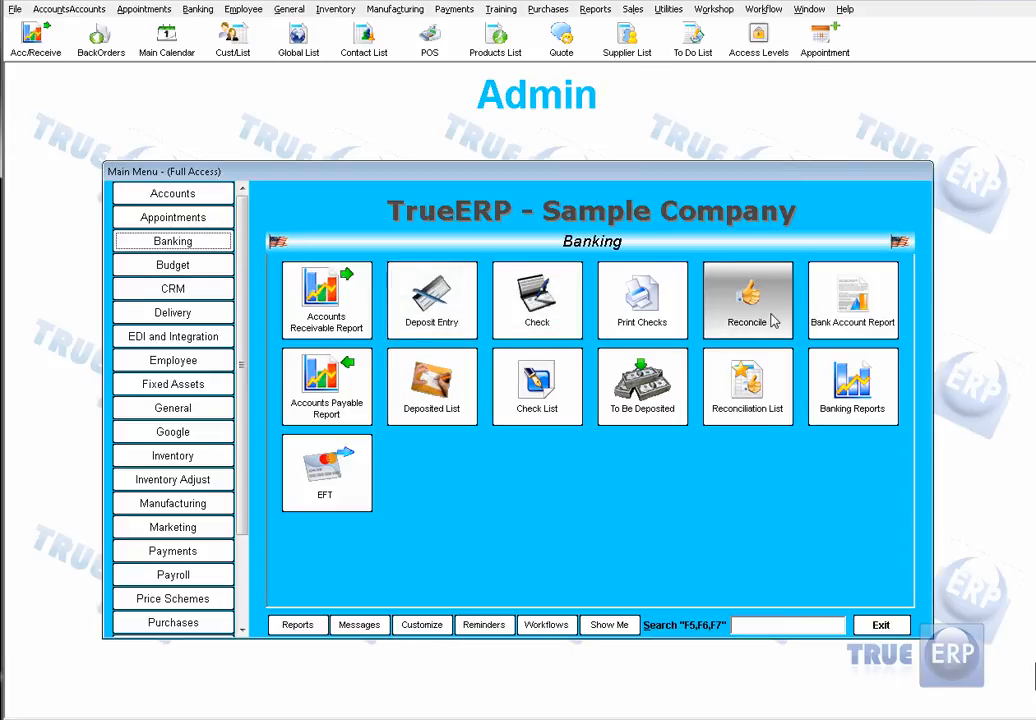
{"action": "left_click", "coordinate": [202, 270]}
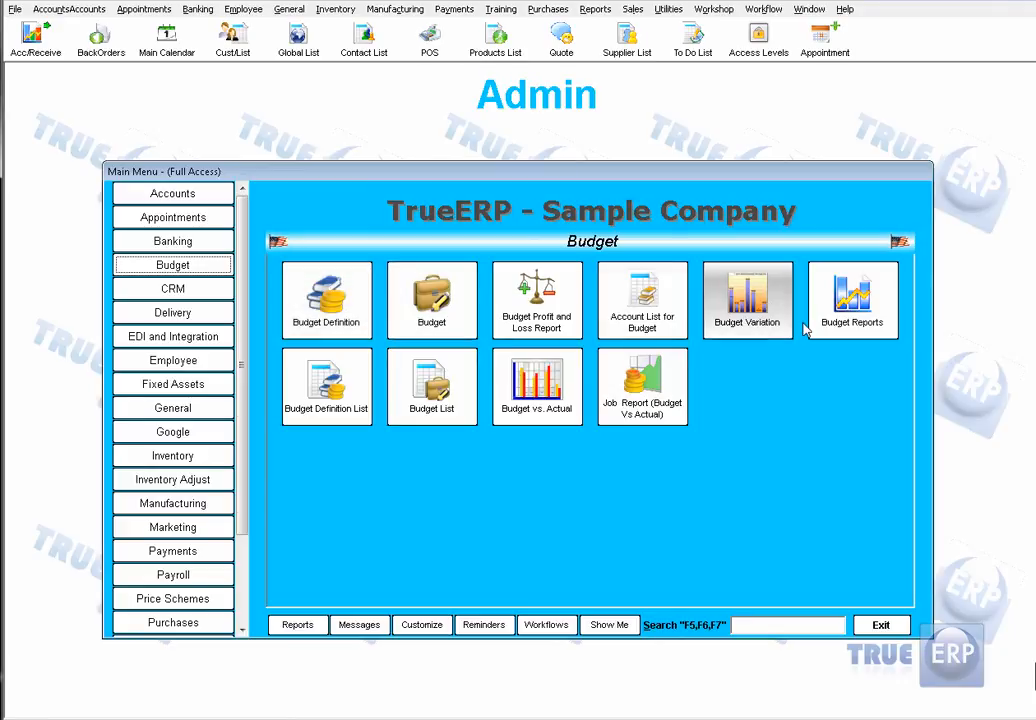
{"action": "left_click", "coordinate": [208, 294]}
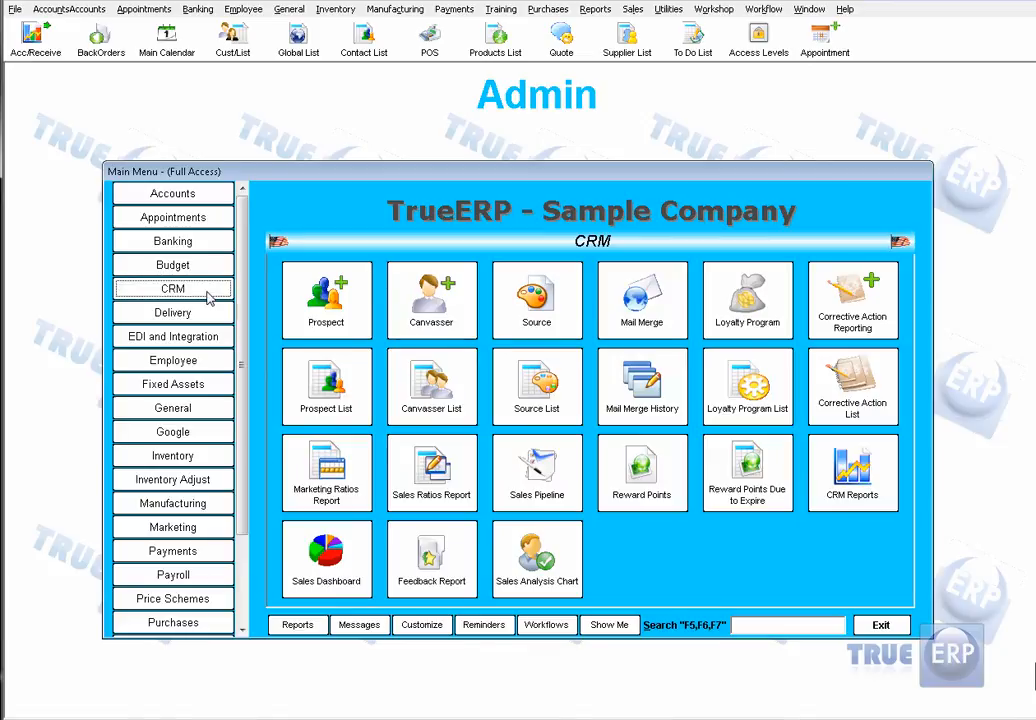
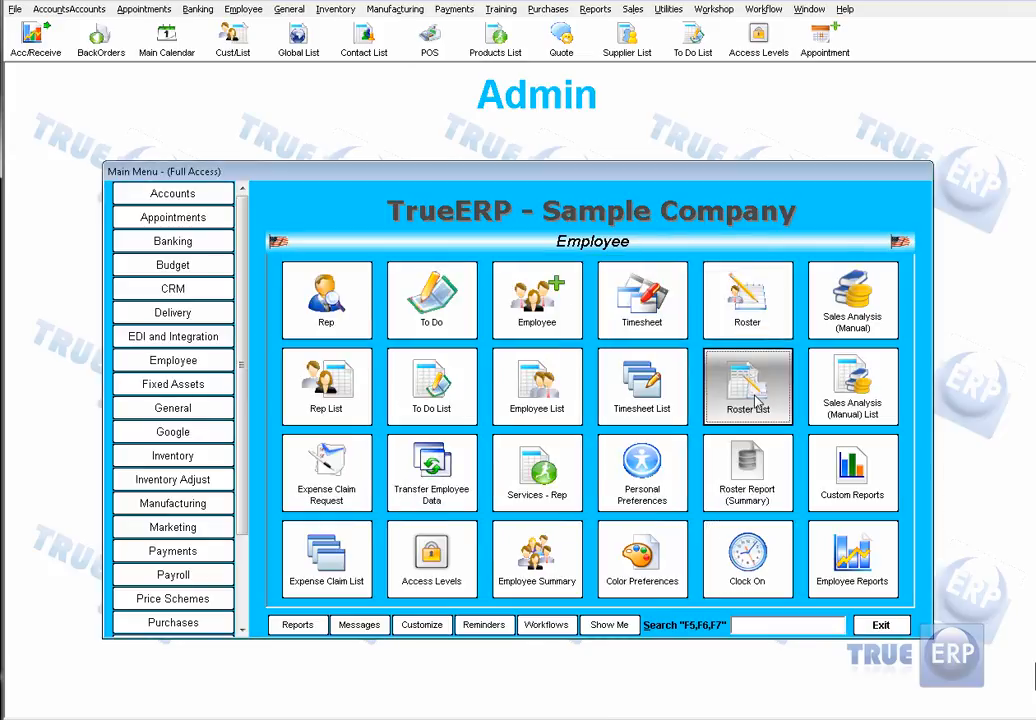
View the clocked-on Roster List from the Employee module and close it
{"action": "left_click", "coordinate": [750, 380]}
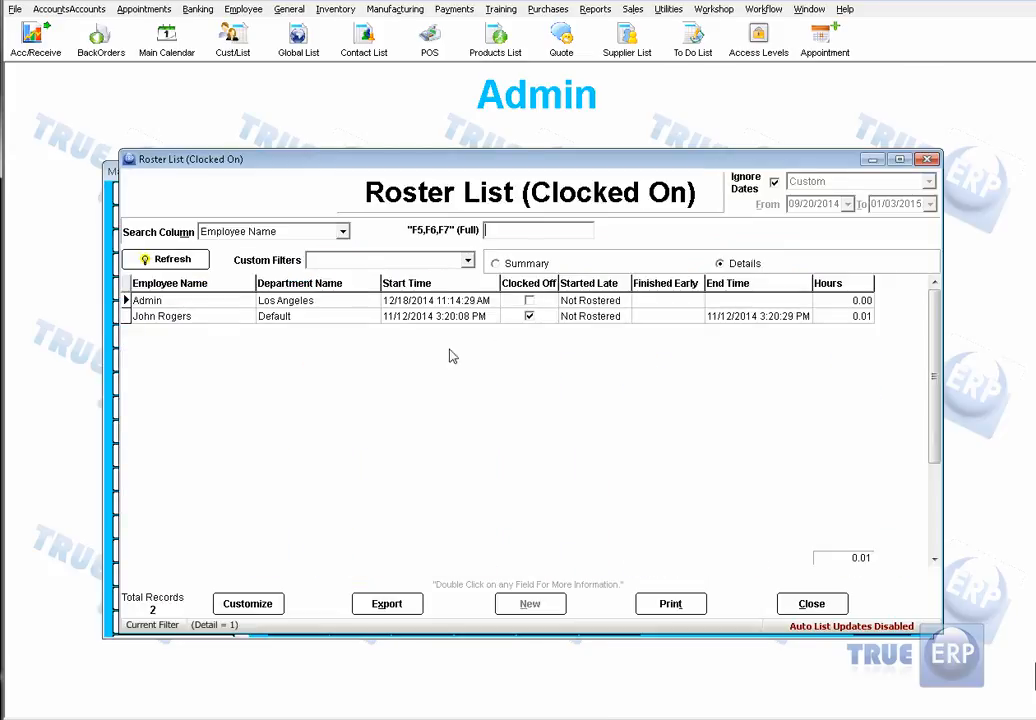
{"action": "left_click", "coordinate": [811, 603]}
In the weekly Roster, mark December 15–20 as Annual Leave for the third listed employee, and cancel the roster changes
{"action": "left_click", "coordinate": [745, 296]}
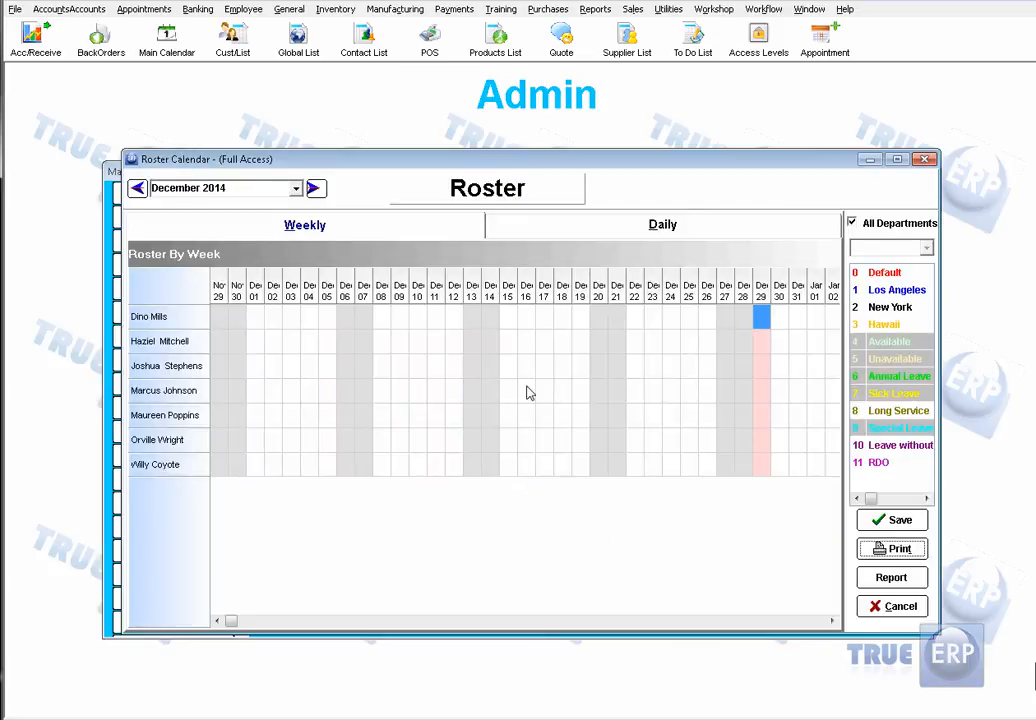
{"action": "left_click_drag", "start_coordinate": [509, 368], "coordinate": [565, 382]}
{"action": "right_click", "coordinate": [563, 380]}
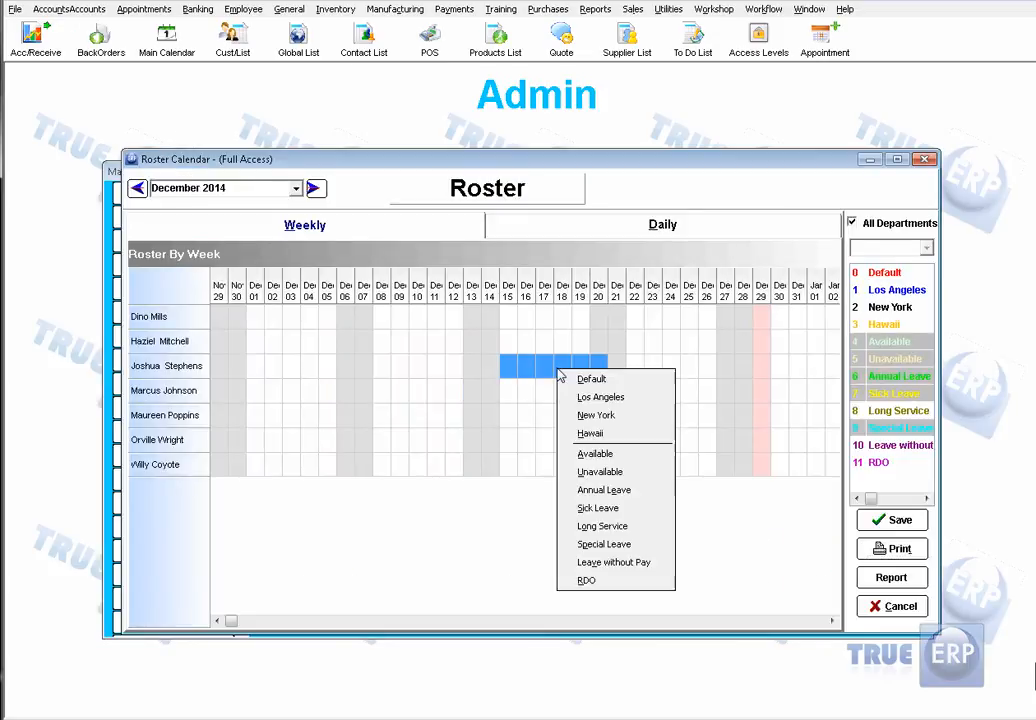
{"action": "left_click", "coordinate": [632, 493]}
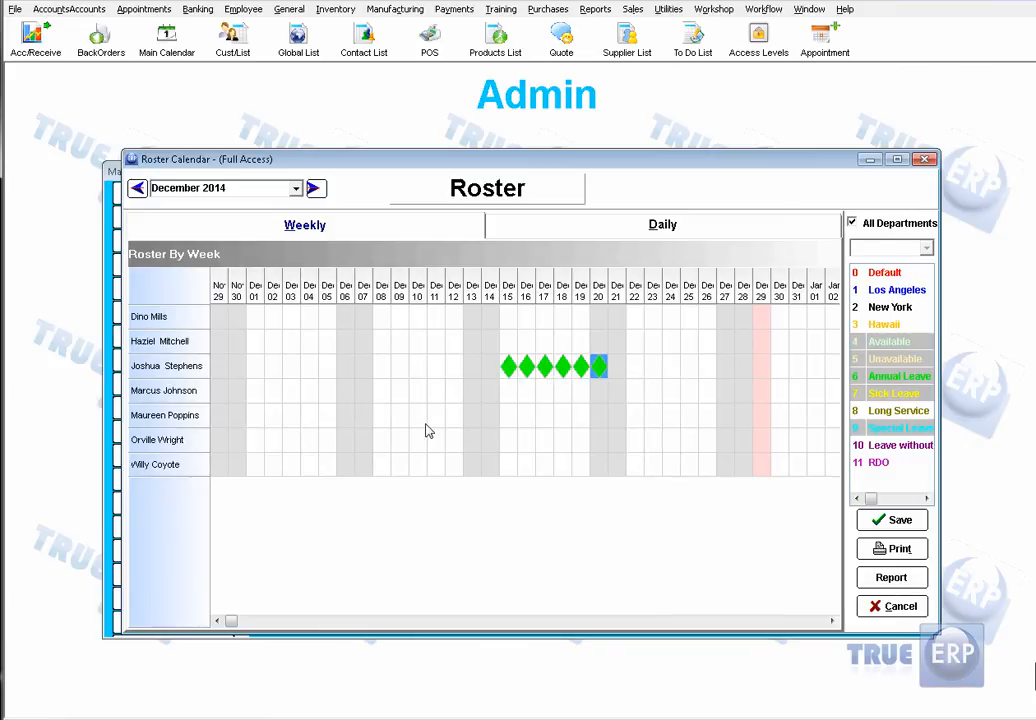
{"action": "left_click", "coordinate": [900, 607]}
{"action": "left_click", "coordinate": [578, 398]}
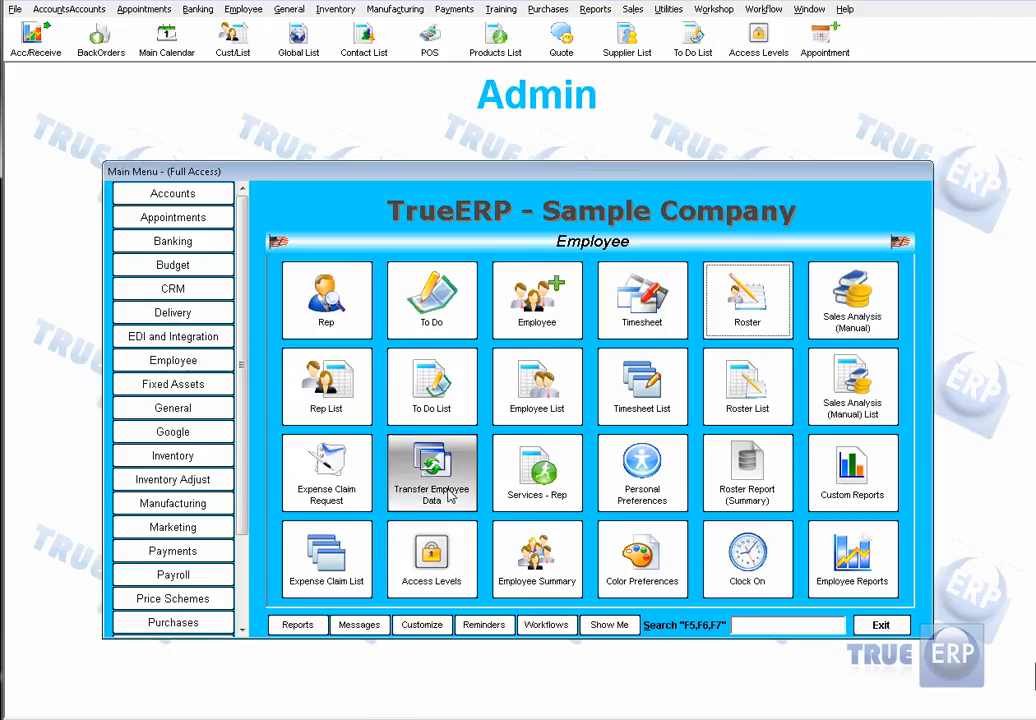
Open an Expense Claim Request, view the Request To choices, and cancel the request
{"action": "left_click", "coordinate": [365, 474]}
{"action": "left_click", "coordinate": [528, 245]}
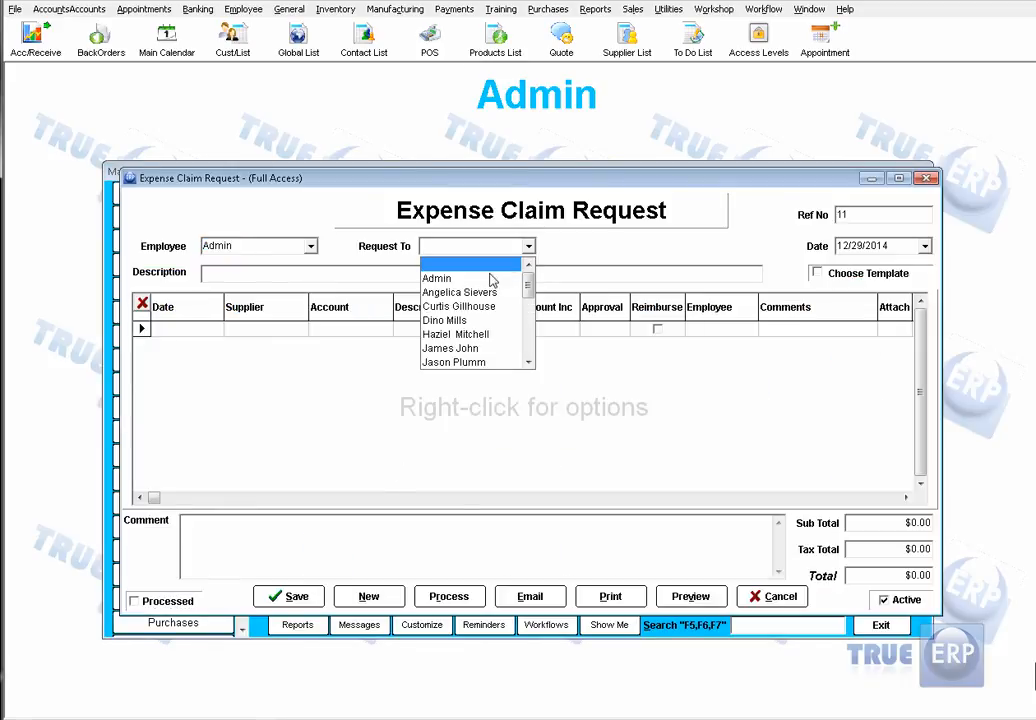
{"action": "key", "text": "Escape"}
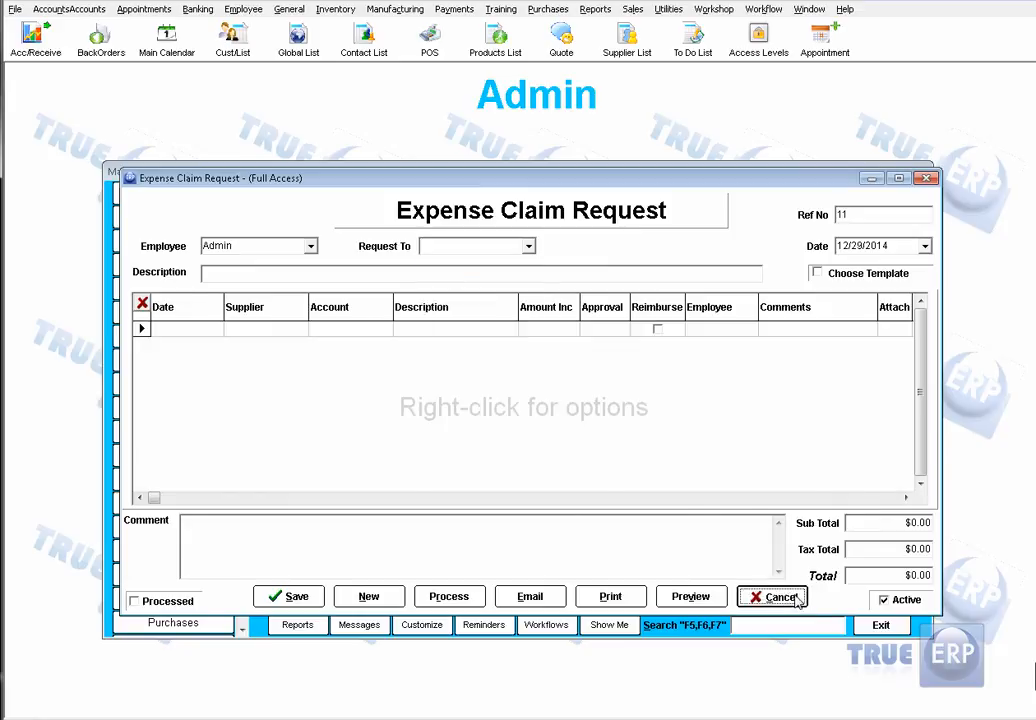
{"action": "key", "text": "Escape"}
View the Fixed Assets List from the Fixed Assets module and close it
{"action": "left_click", "coordinate": [172, 384]}
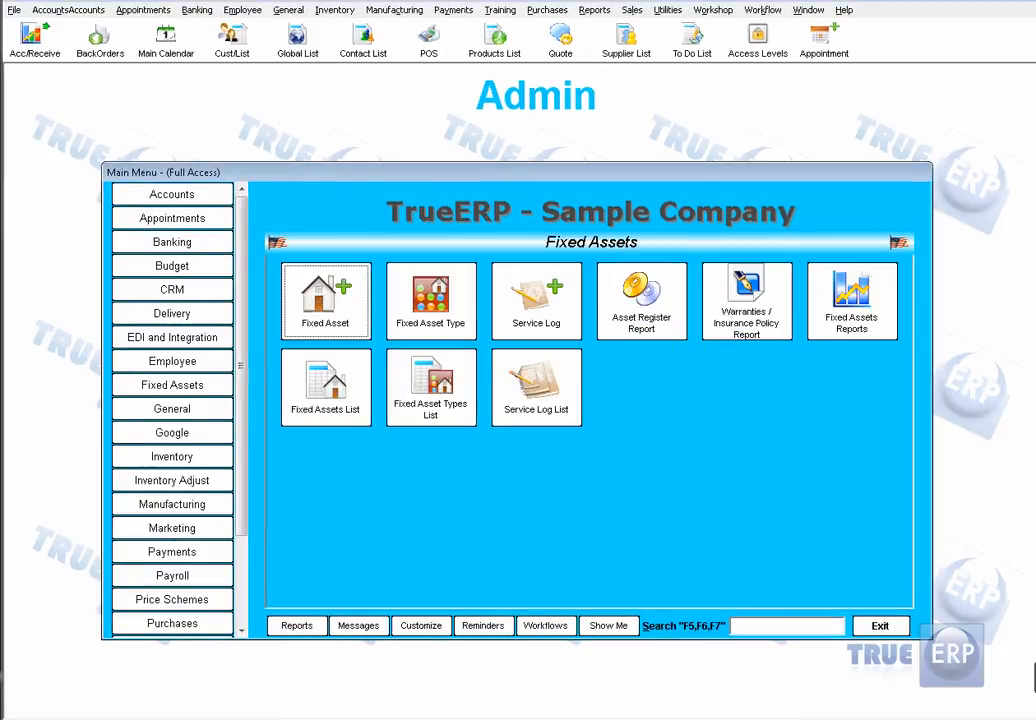
{"action": "left_click", "coordinate": [333, 393]}
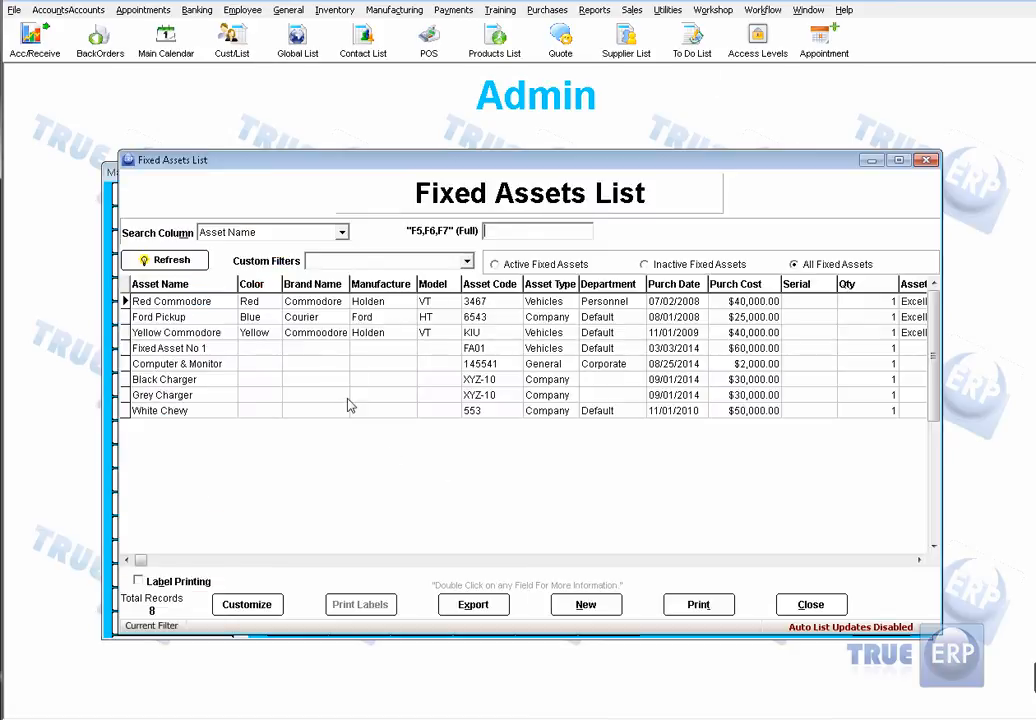
{"action": "left_click", "coordinate": [810, 604]}
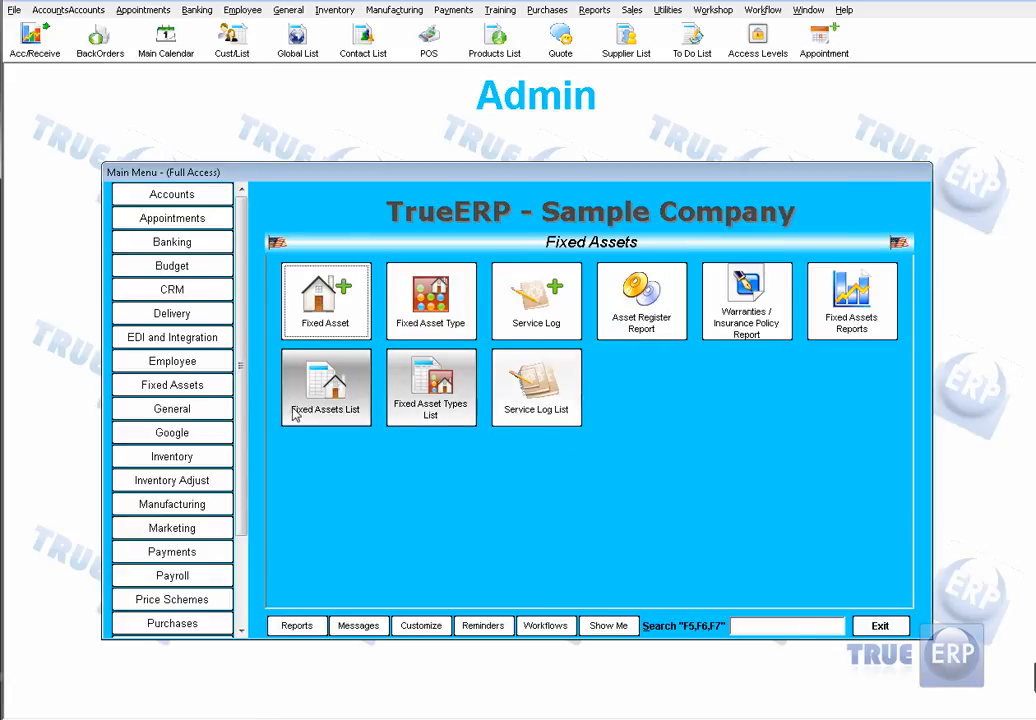
Browse the General, Google and Inventory modules, and open the Product List
{"action": "left_click", "coordinate": [228, 416]}
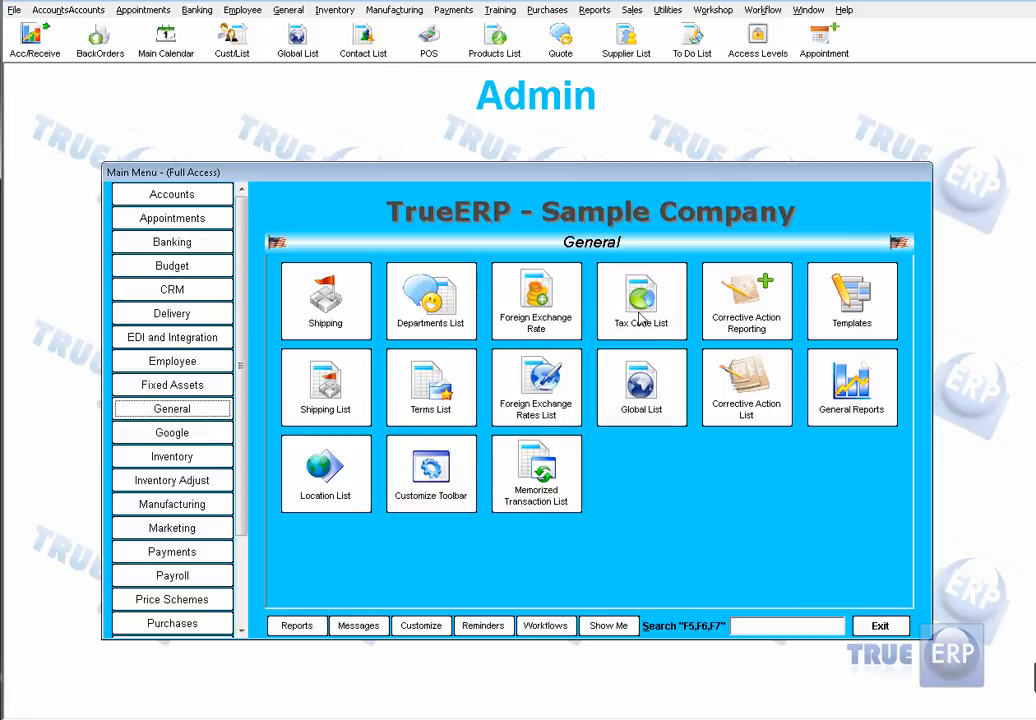
{"action": "left_click", "coordinate": [213, 433]}
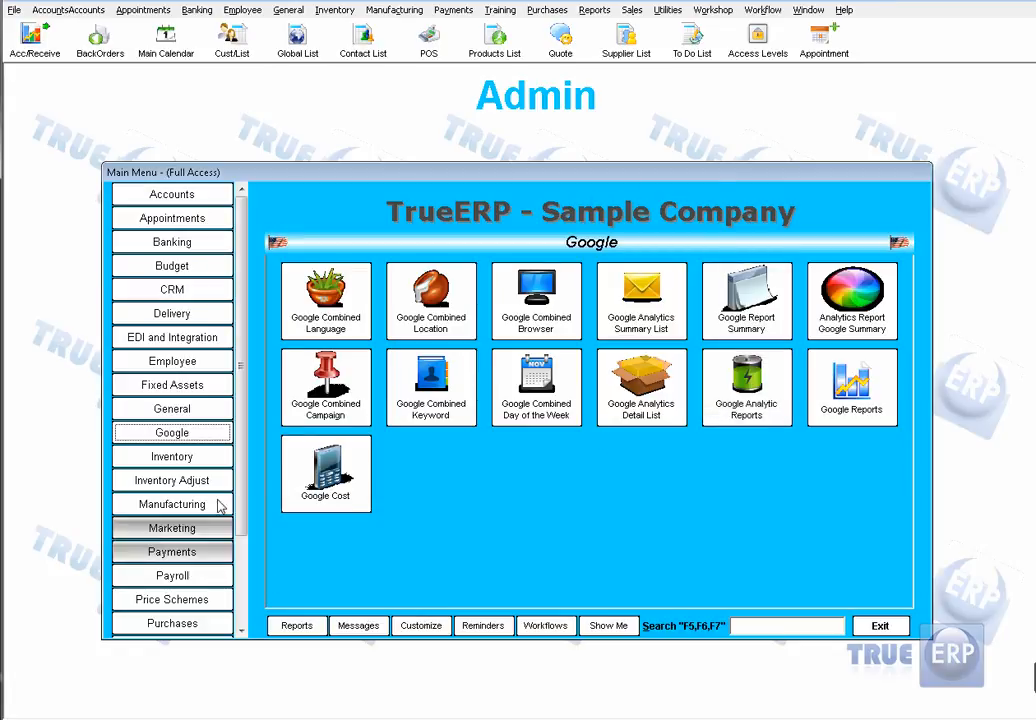
{"action": "left_click", "coordinate": [205, 458]}
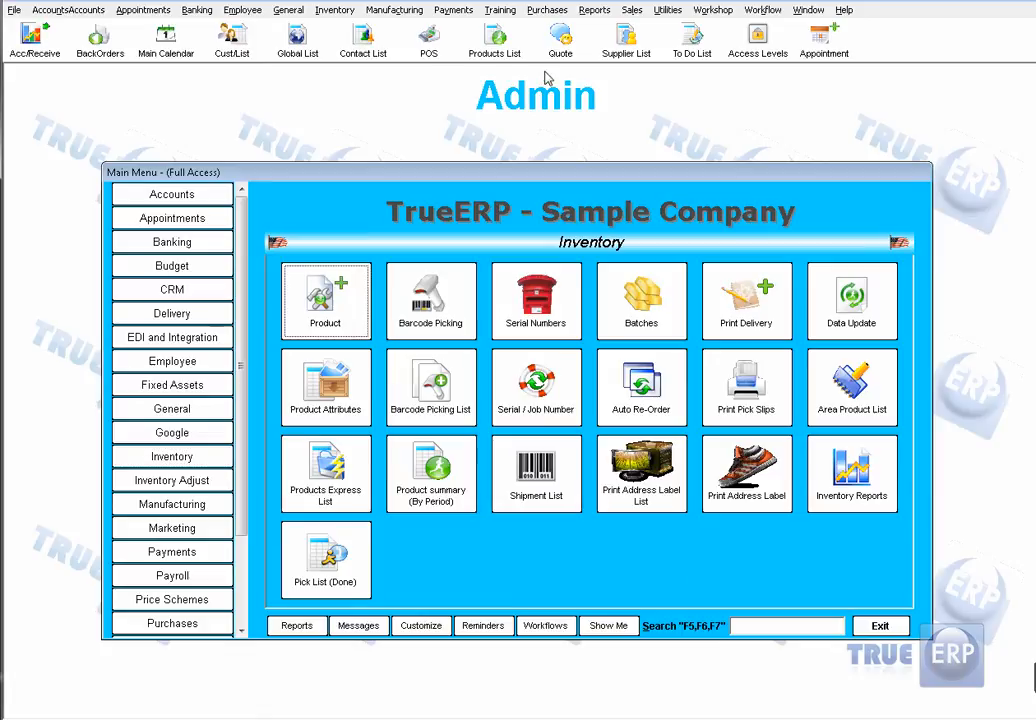
{"action": "left_click", "coordinate": [519, 47]}
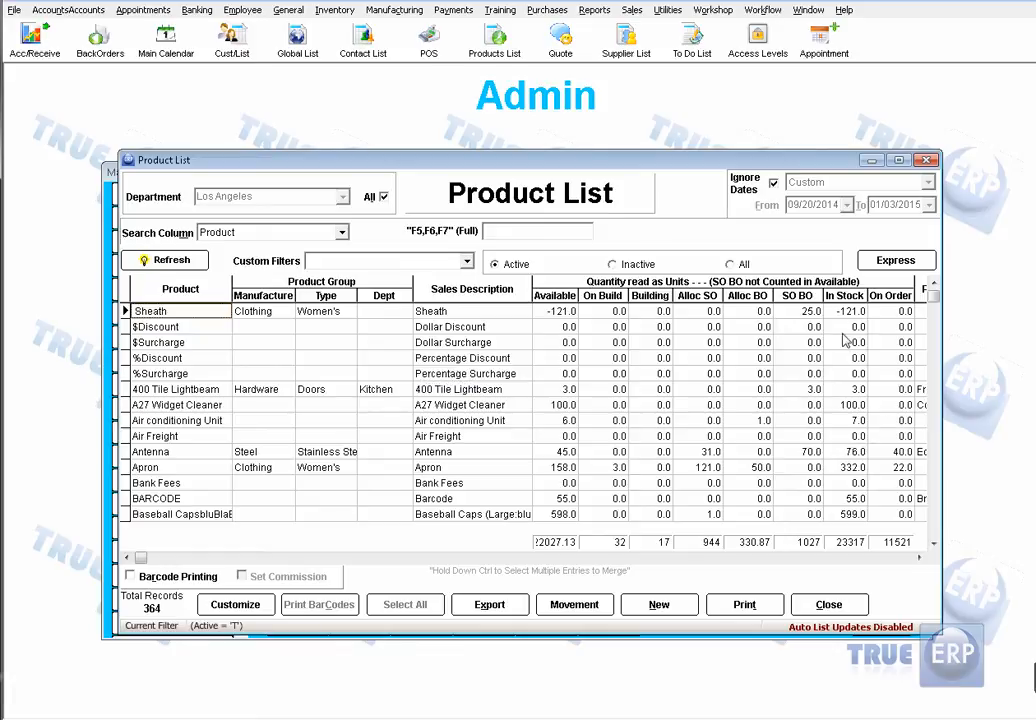
Review the sell price and stock value columns of the Product List, and close the list
{"action": "left_click", "coordinate": [918, 558]}
{"action": "left_click", "coordinate": [918, 558]}
{"action": "left_click", "coordinate": [918, 558]}
{"action": "left_click", "coordinate": [918, 558]}
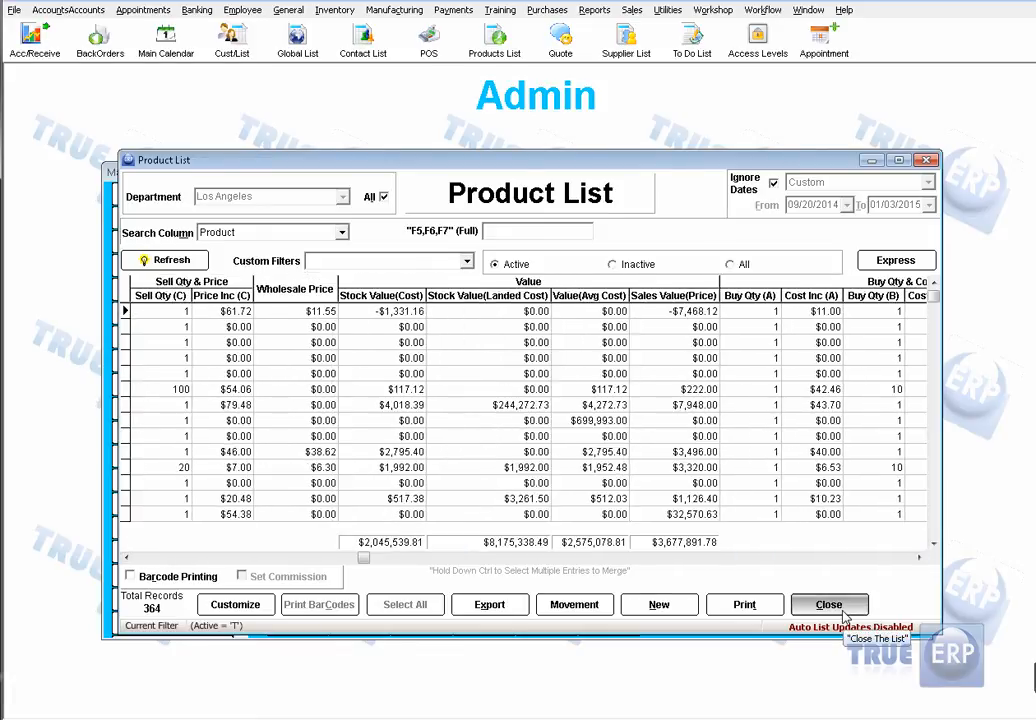
{"action": "left_click", "coordinate": [829, 605]}
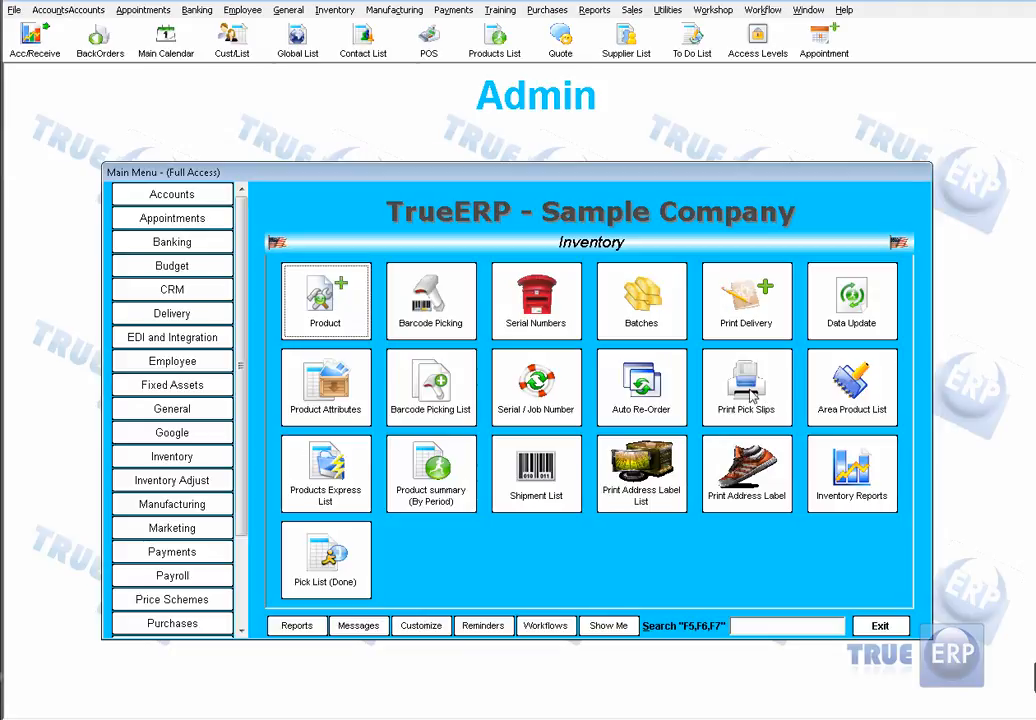
Open the Sundress strapless product attribute group, view its Color attribute values, cancel it and leave the group list
{"action": "left_click", "coordinate": [352, 396]}
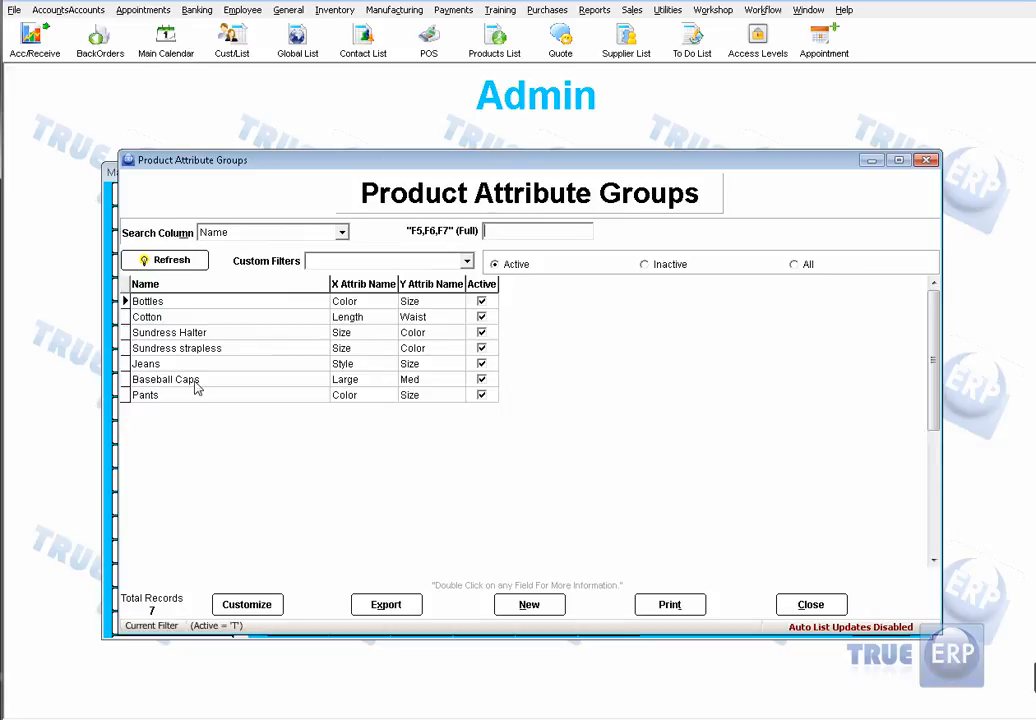
{"action": "double_click", "coordinate": [195, 350]}
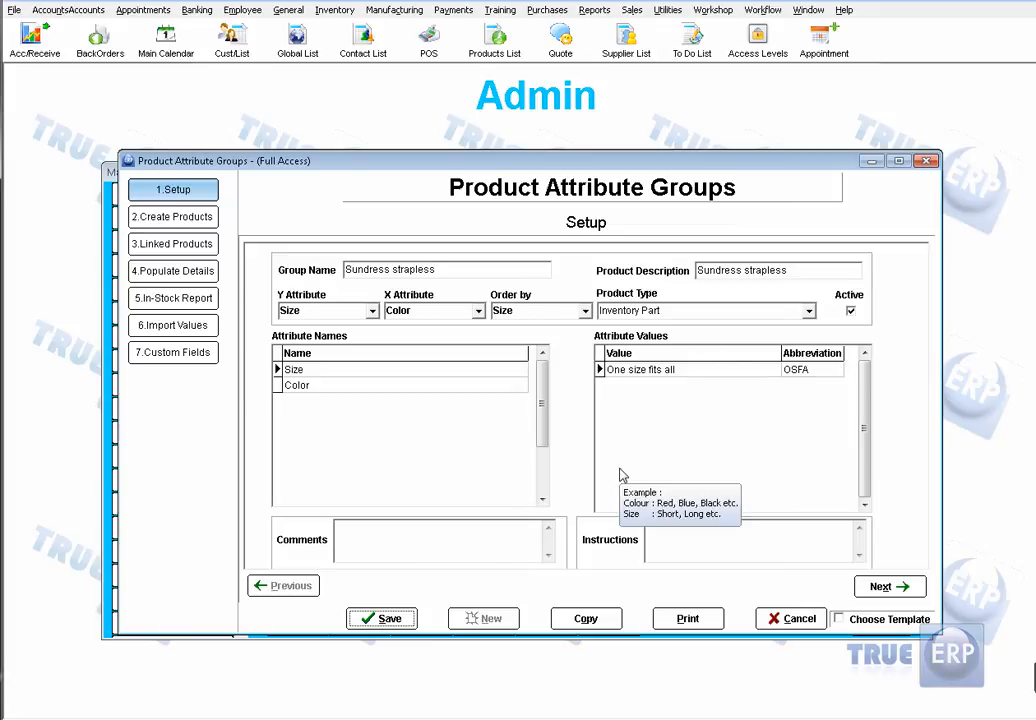
{"action": "left_click", "coordinate": [372, 388]}
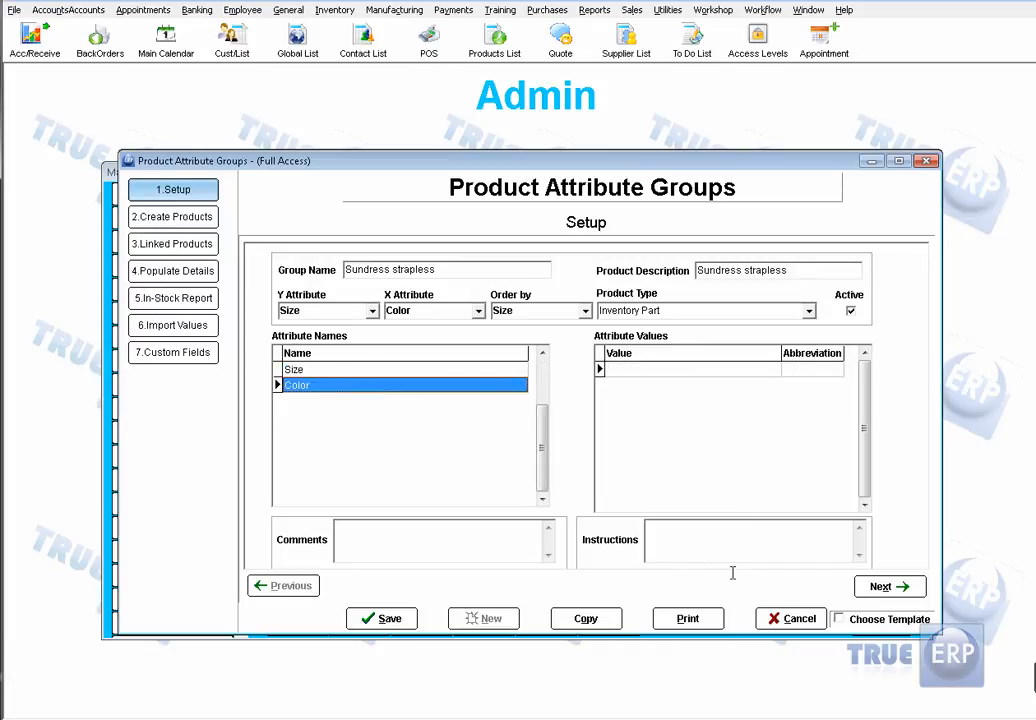
{"action": "left_click", "coordinate": [792, 618]}
{"action": "key", "text": "Escape"}
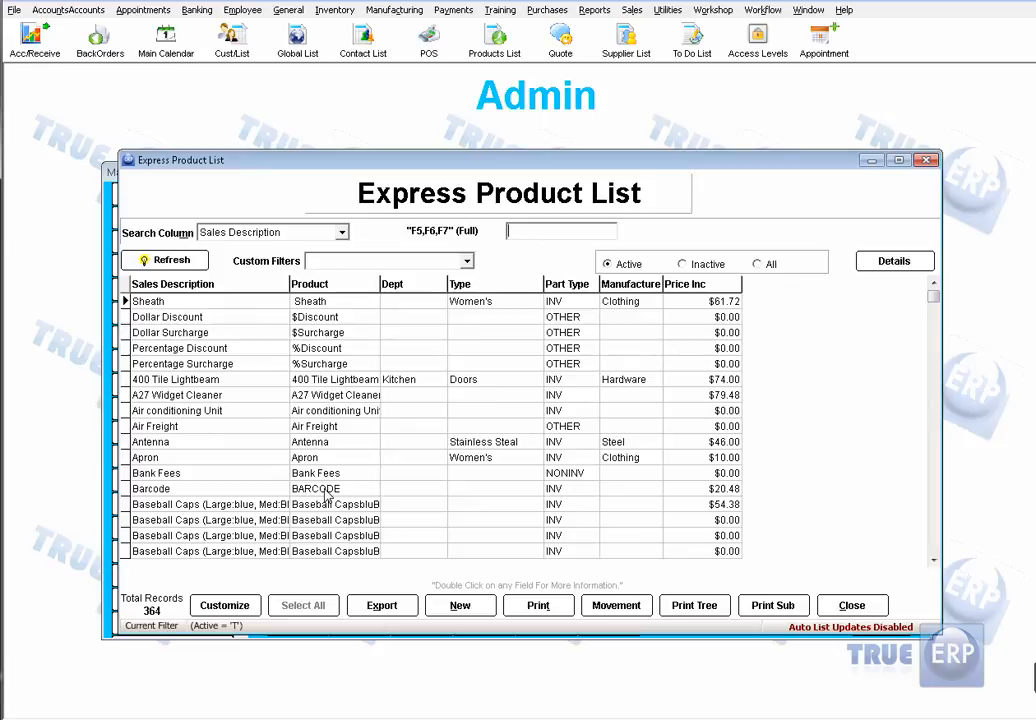
Open Apron from the Express Product List and review its quantities, batch/bin, sell price and extra buy price details
{"action": "left_click", "coordinate": [203, 459]}
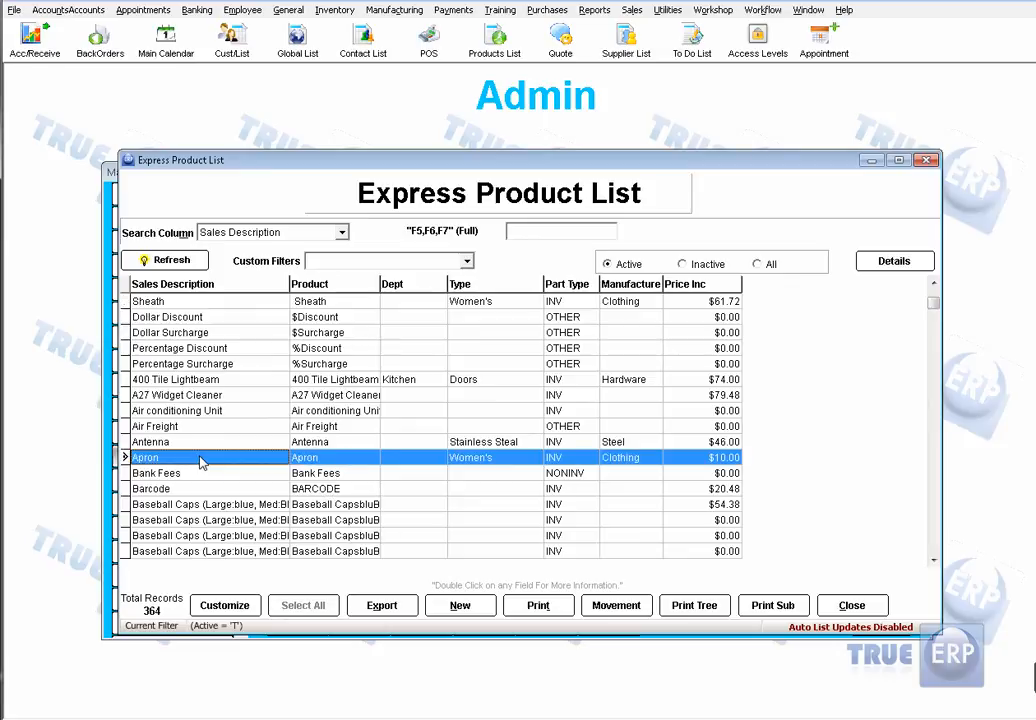
{"action": "double_click", "coordinate": [203, 461]}
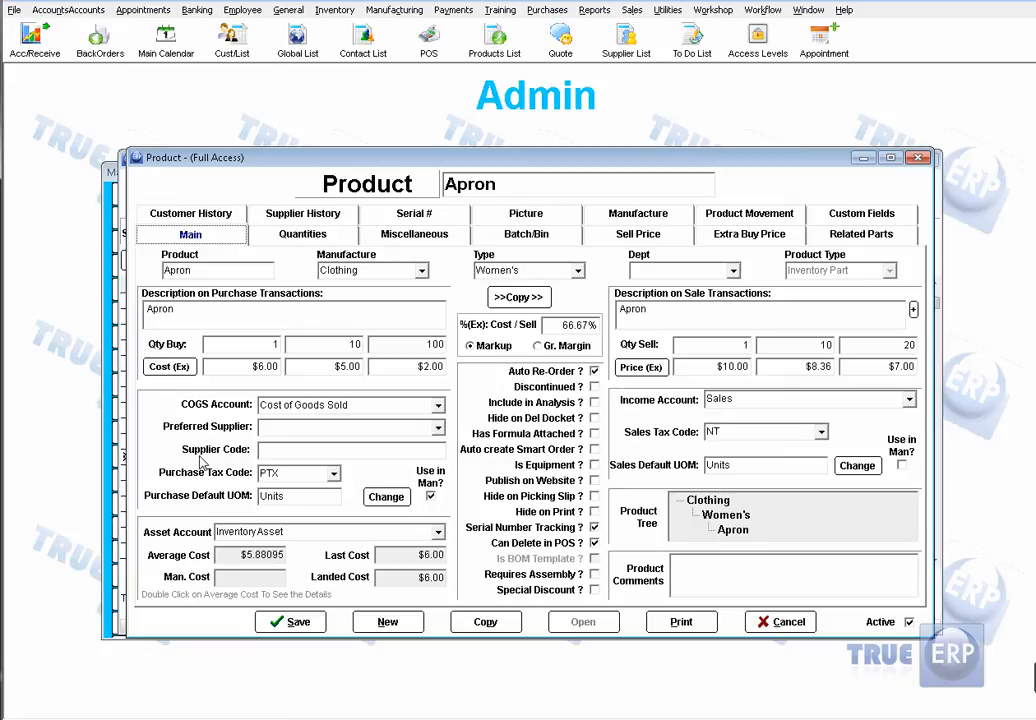
{"action": "left_click", "coordinate": [305, 236]}
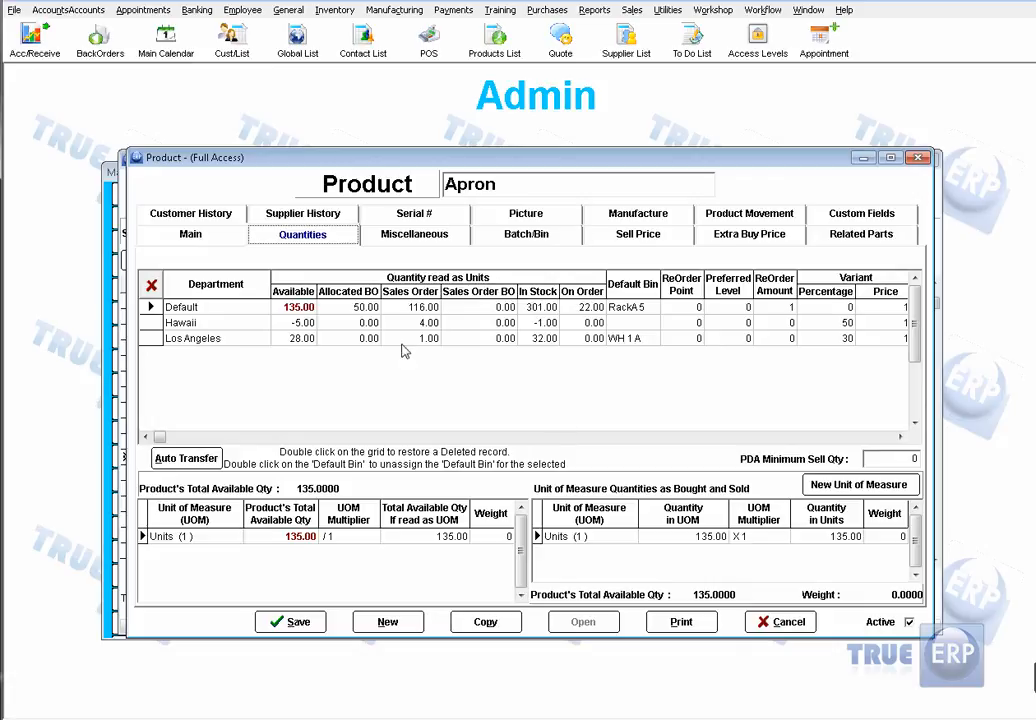
{"action": "left_click", "coordinate": [520, 236]}
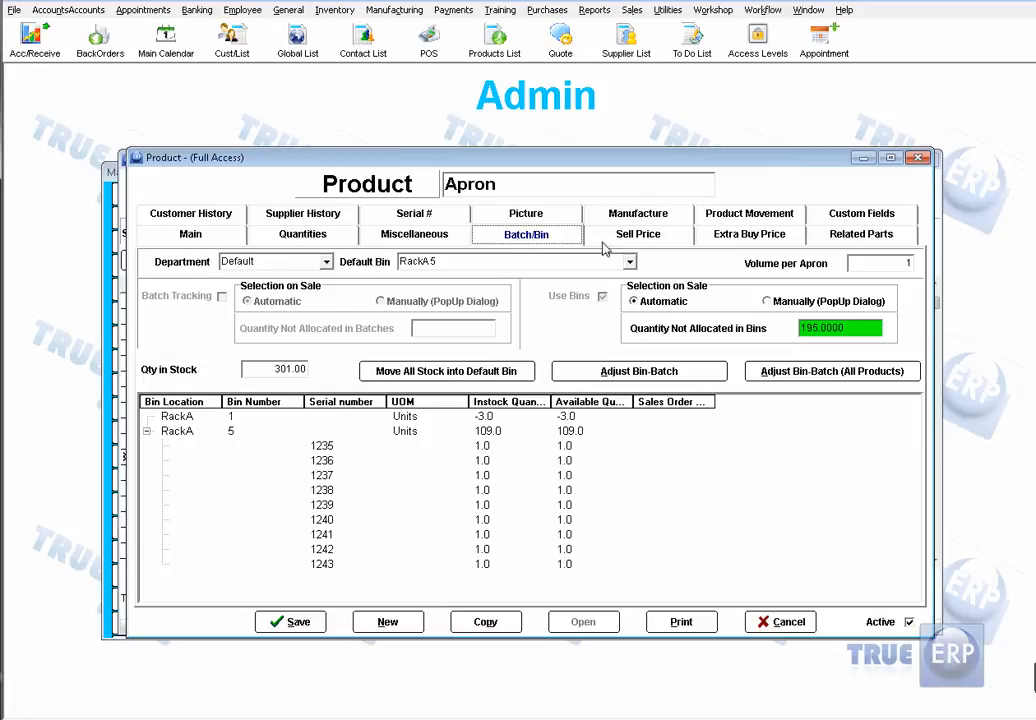
{"action": "left_click", "coordinate": [650, 244]}
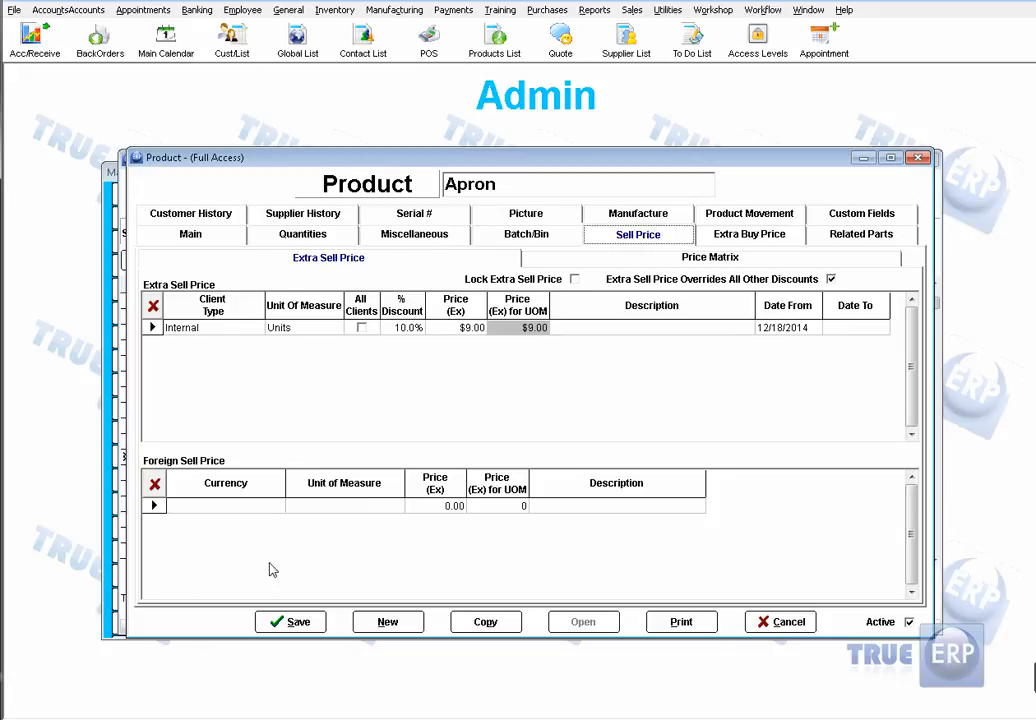
{"action": "left_click", "coordinate": [785, 240]}
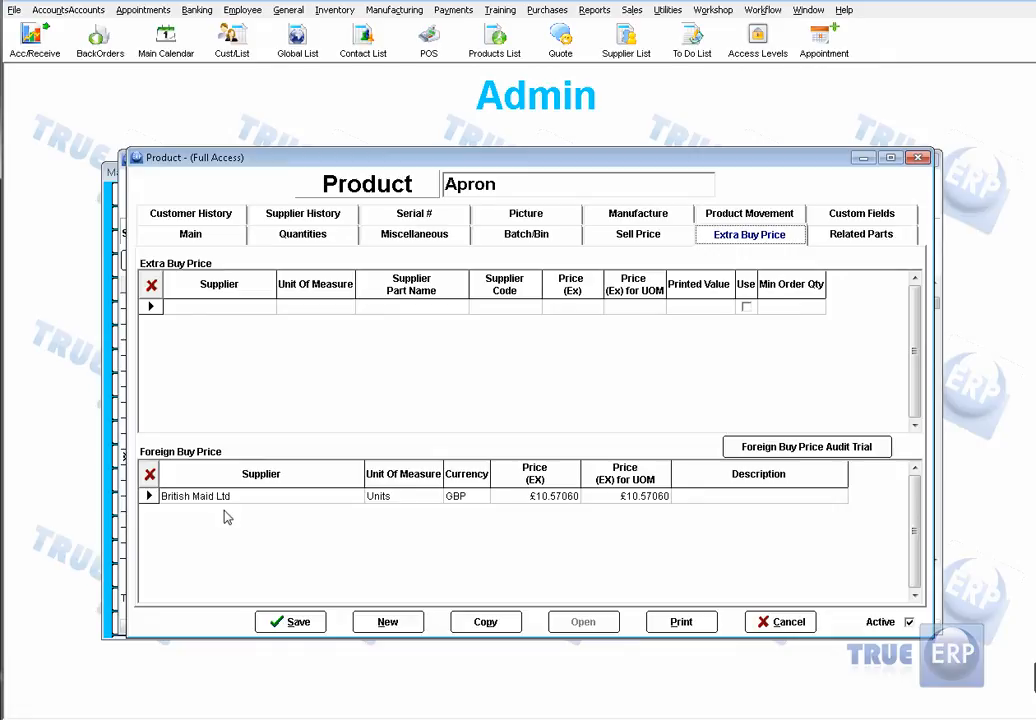
Display the Apron's customer history with the start date set to 09/01/2011
{"action": "left_click", "coordinate": [200, 213]}
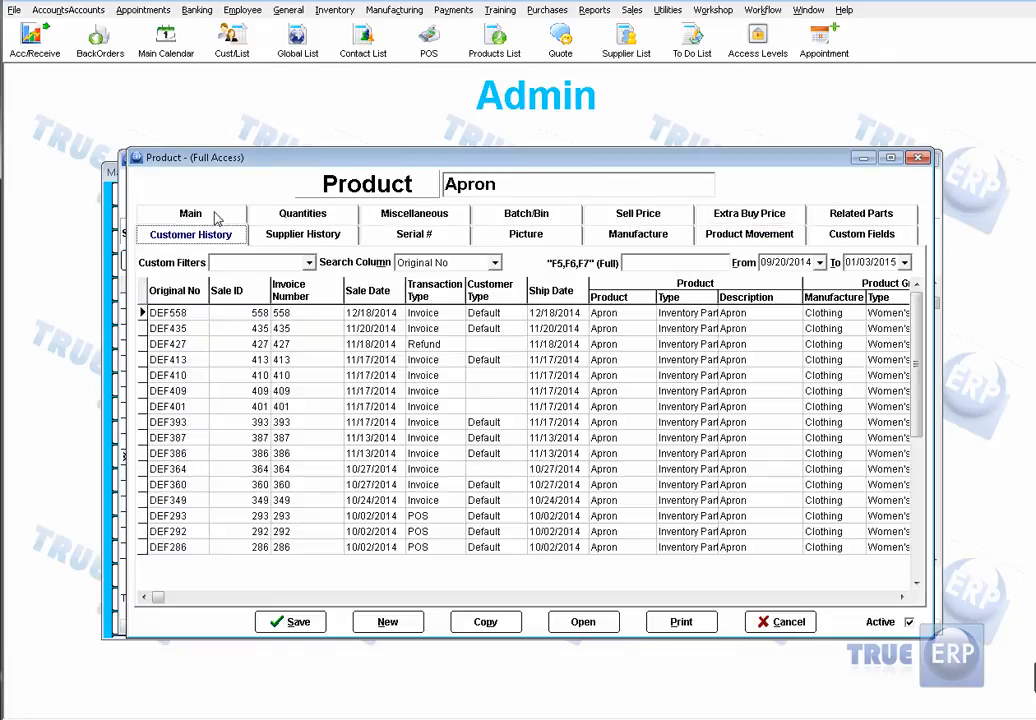
{"action": "left_click", "coordinate": [819, 262]}
{"action": "left_click", "coordinate": [831, 284]}
{"action": "left_click", "coordinate": [904, 318]}
{"action": "left_click", "coordinate": [853, 317]}
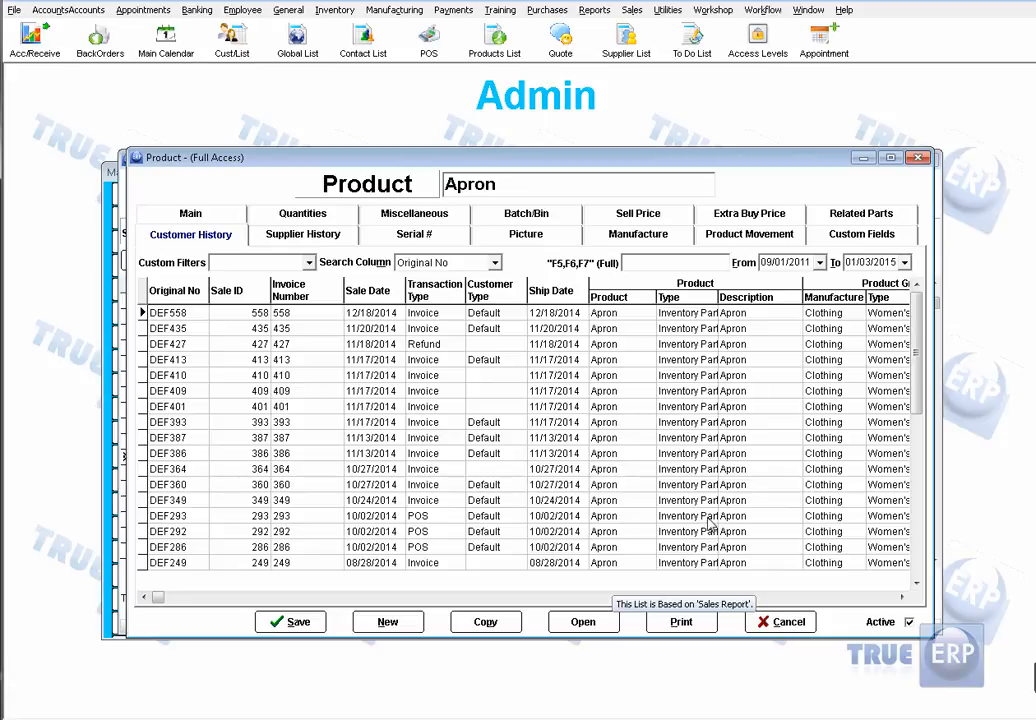
Drill down from the customer history into the fourth listed invoice and the 10/24/2014 invoice, cancelling out of each
{"action": "double_click", "coordinate": [426, 362]}
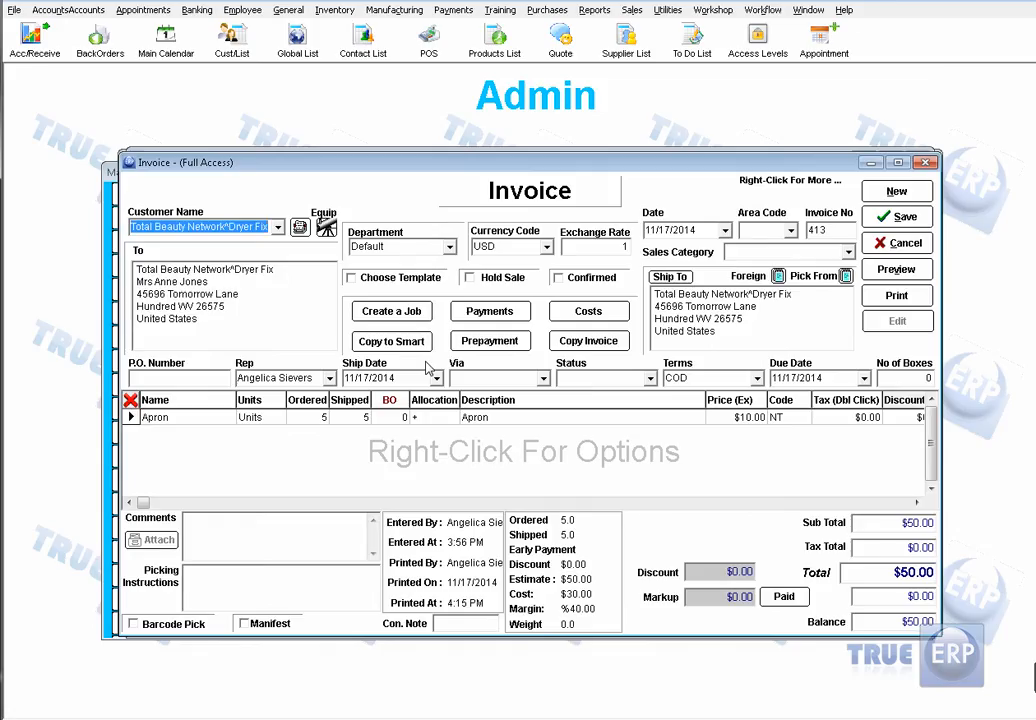
{"action": "left_click", "coordinate": [899, 242]}
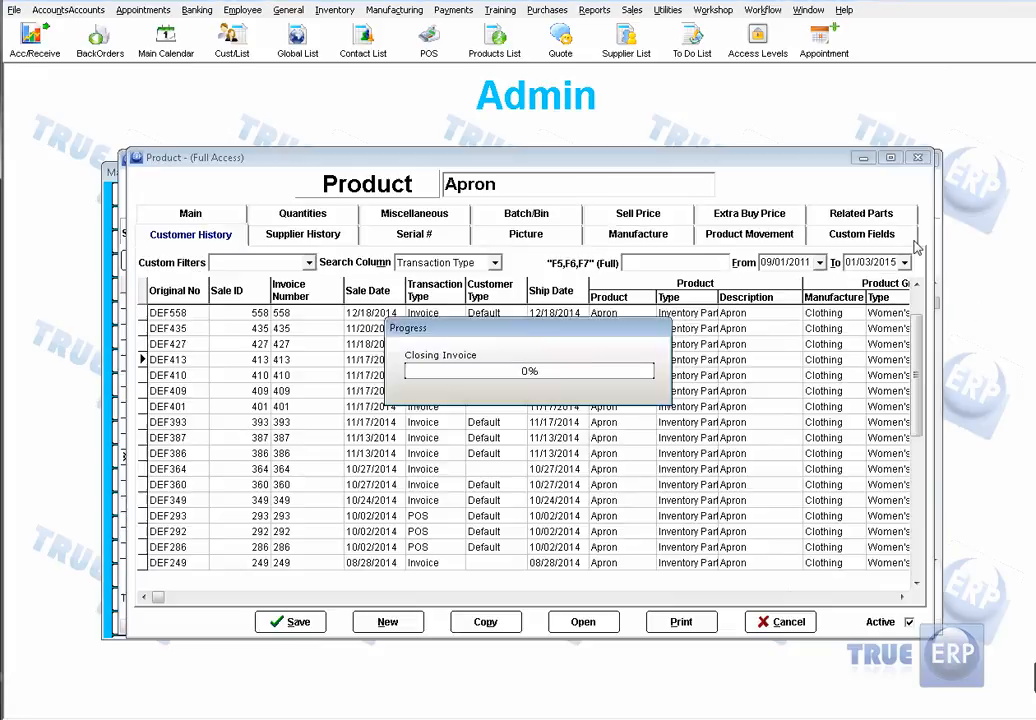
{"action": "left_click", "coordinate": [428, 503]}
{"action": "double_click", "coordinate": [428, 503]}
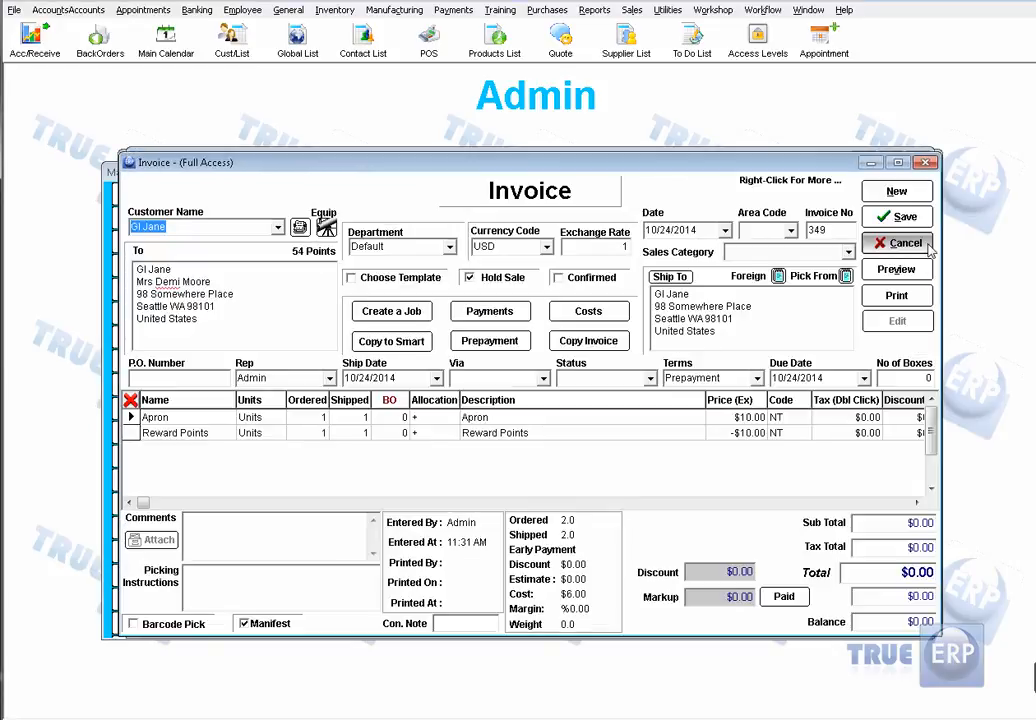
{"action": "left_click", "coordinate": [927, 247]}
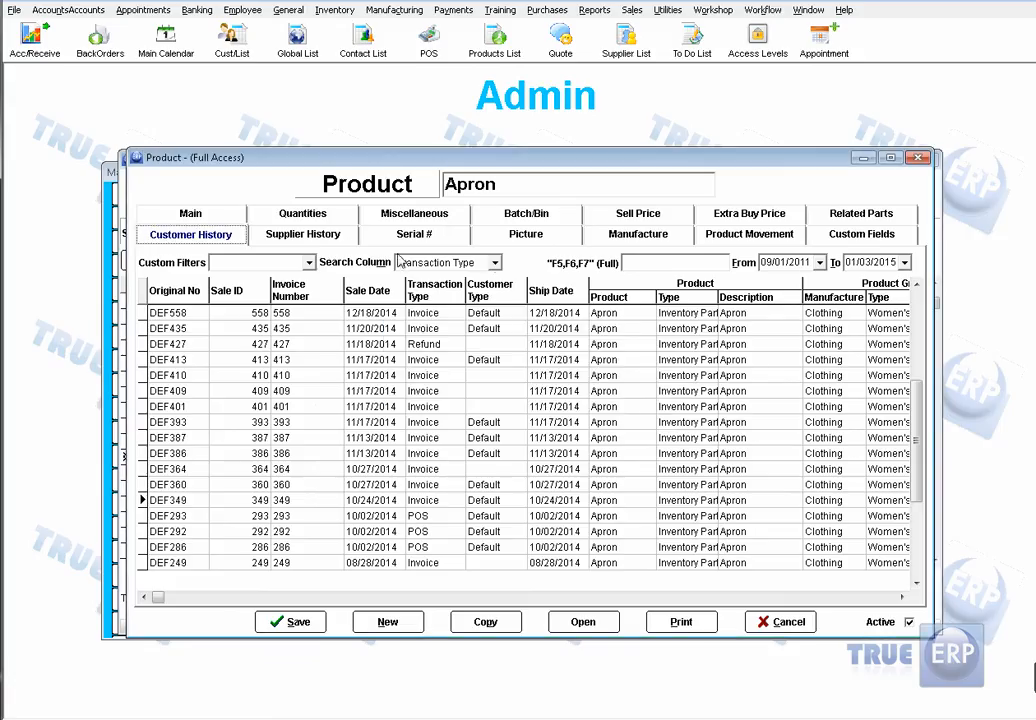
Review the Apron's supplier history, serial numbers, picture and manufacture details, decline a new bill of materials, and cancel without keeping changes
{"action": "left_click", "coordinate": [303, 234]}
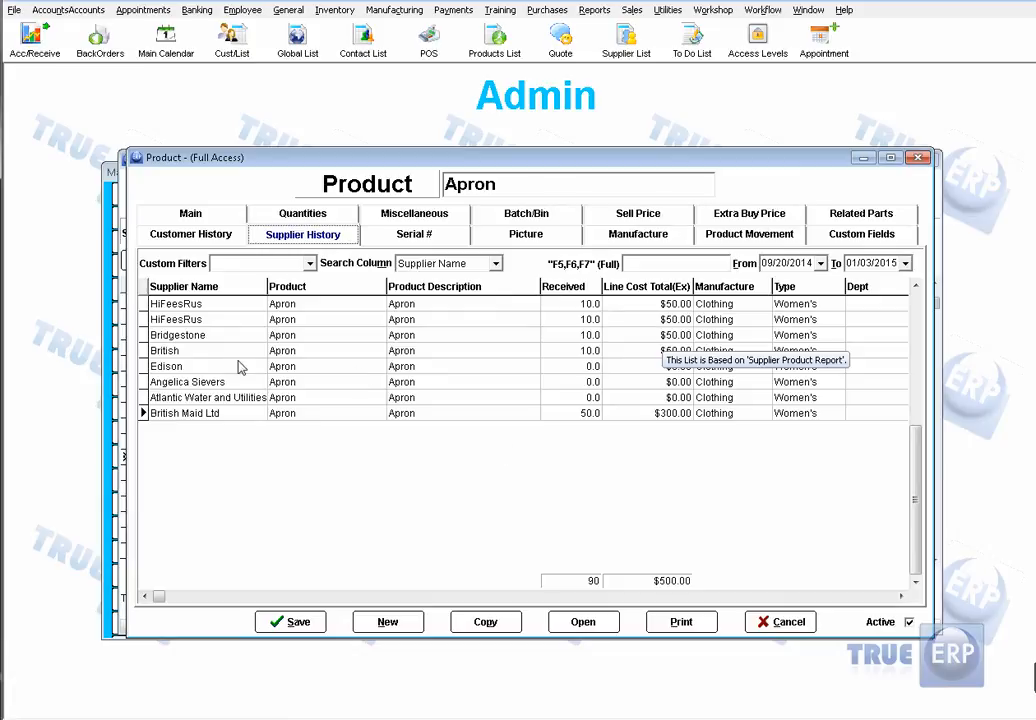
{"action": "left_click", "coordinate": [445, 238]}
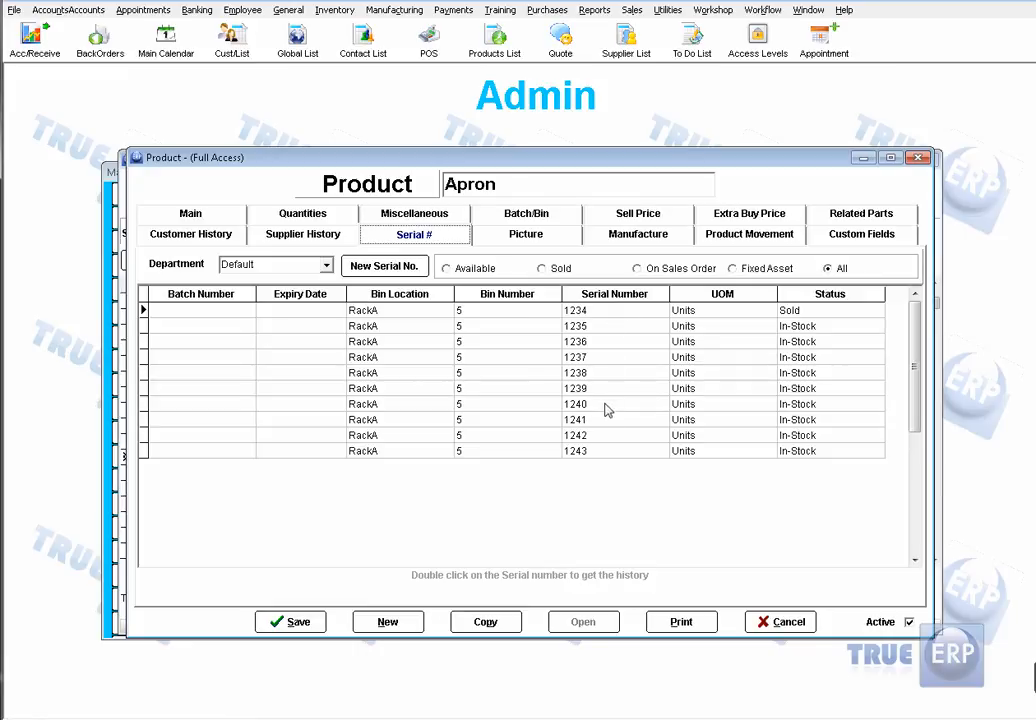
{"action": "left_click", "coordinate": [525, 238]}
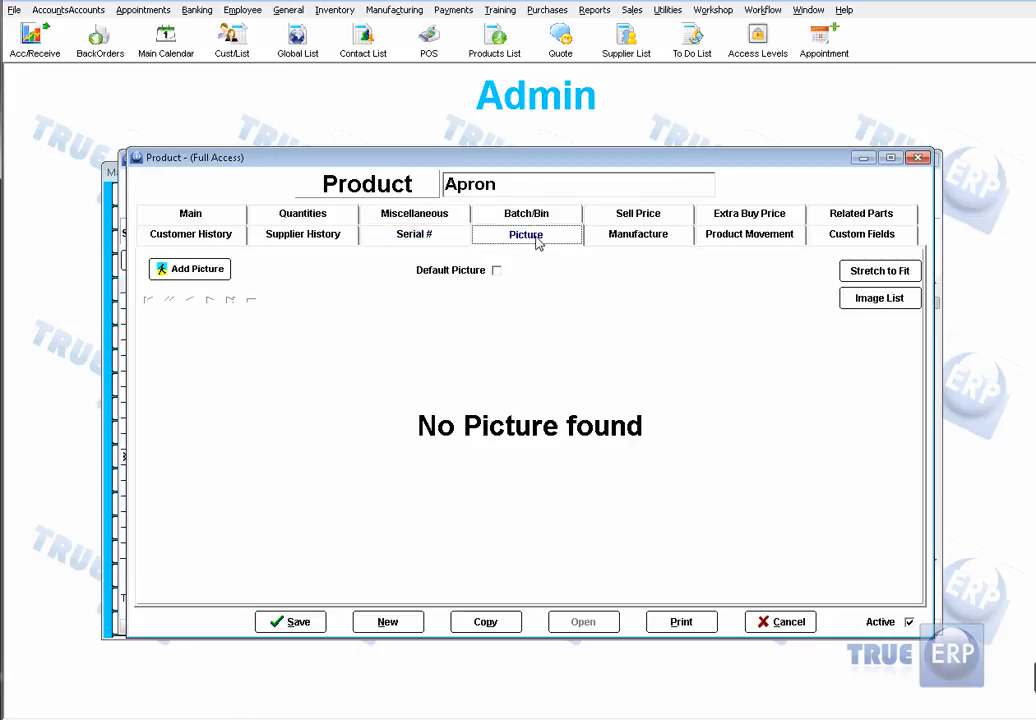
{"action": "left_click", "coordinate": [631, 240]}
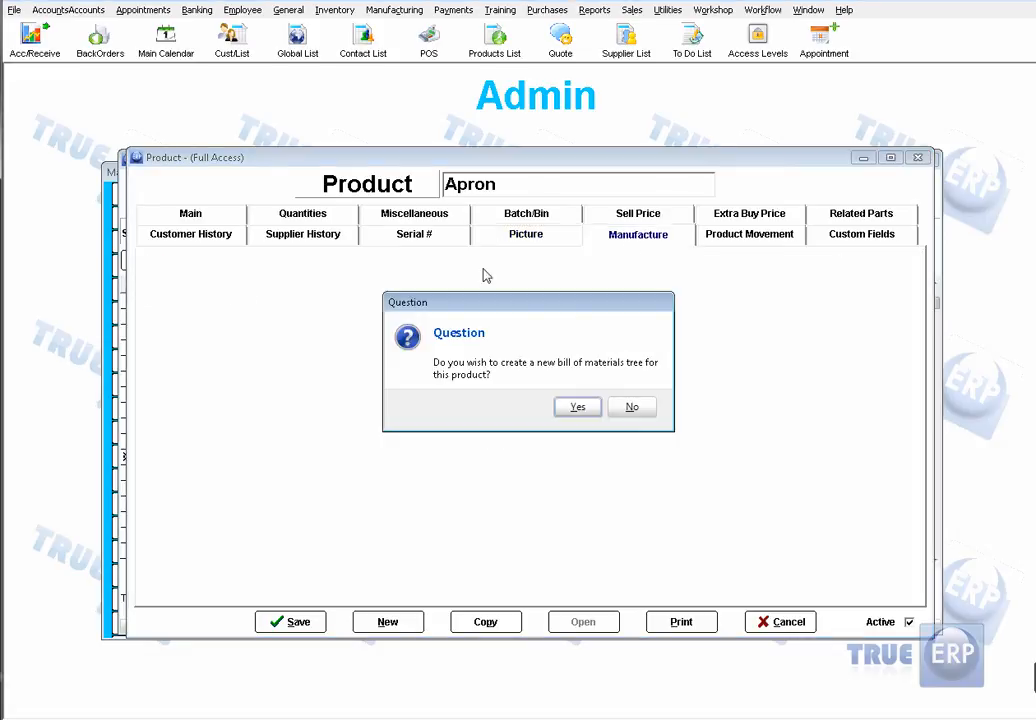
{"action": "left_click", "coordinate": [632, 407]}
{"action": "left_click", "coordinate": [782, 622]}
{"action": "left_click", "coordinate": [578, 407]}
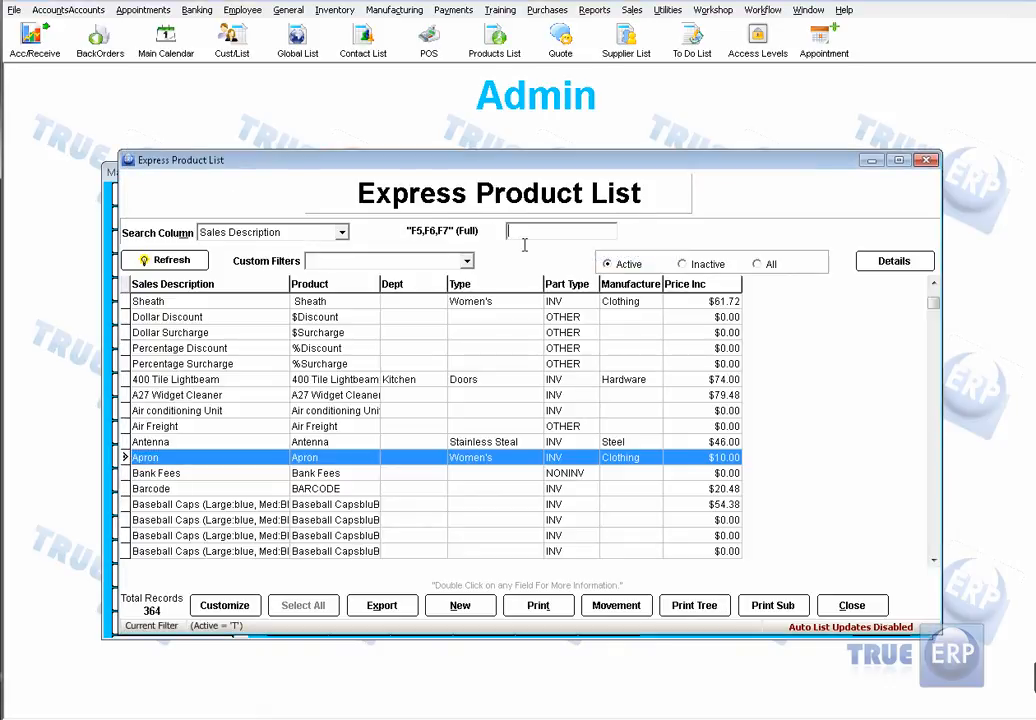
Search the Express Product List's Product column for "wa" and open the Wagon product
{"action": "type", "text": "wag"}
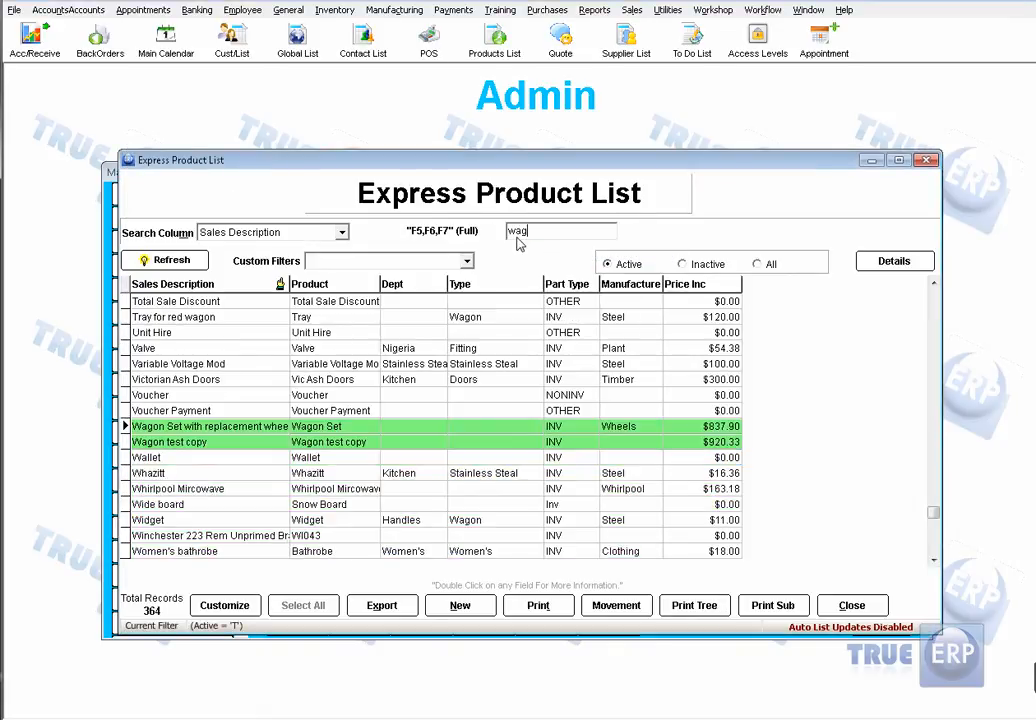
{"action": "key", "text": "BackSpace"}
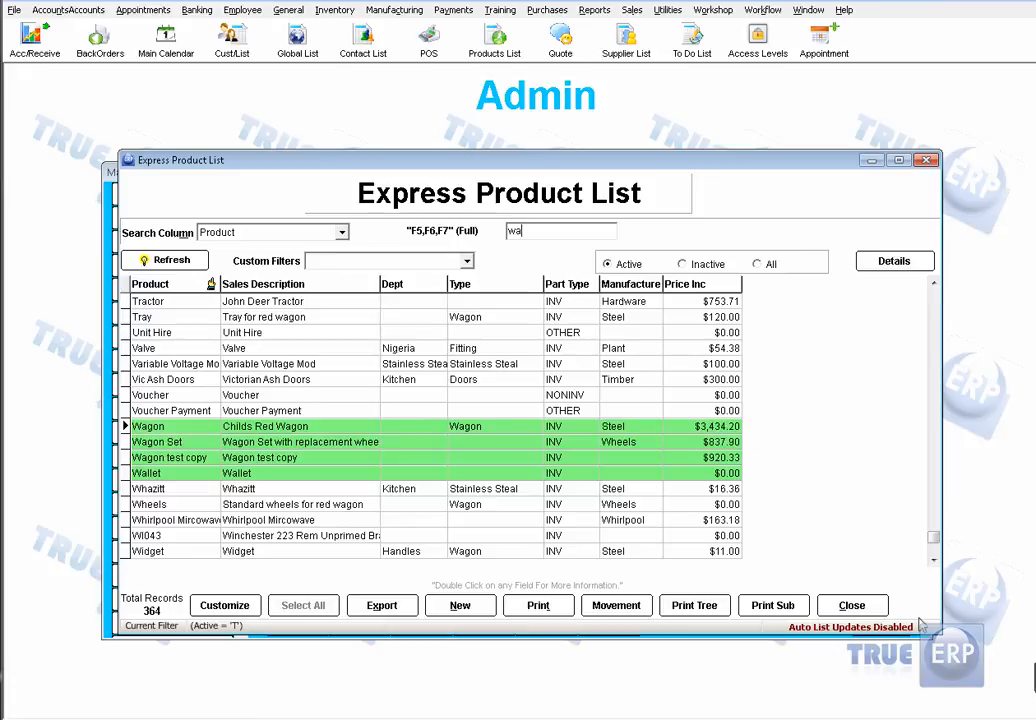
{"action": "double_click", "coordinate": [172, 430]}
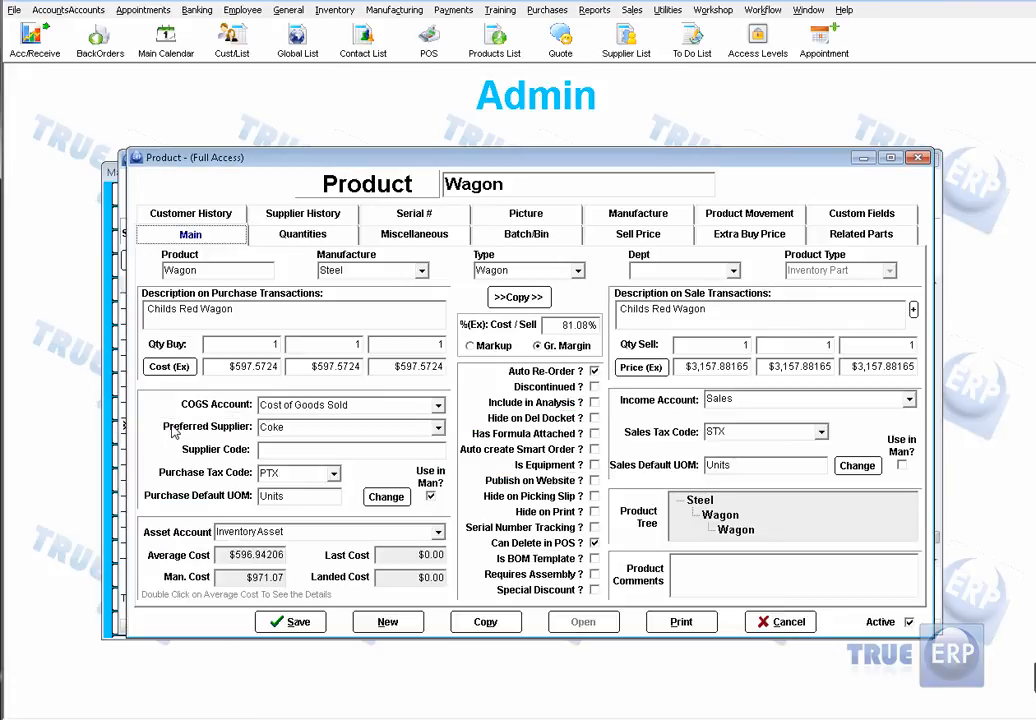
Examine the Wagon's manufacture tree with its processes and options, discard any changes, and close the Express Product List
{"action": "left_click", "coordinate": [654, 216]}
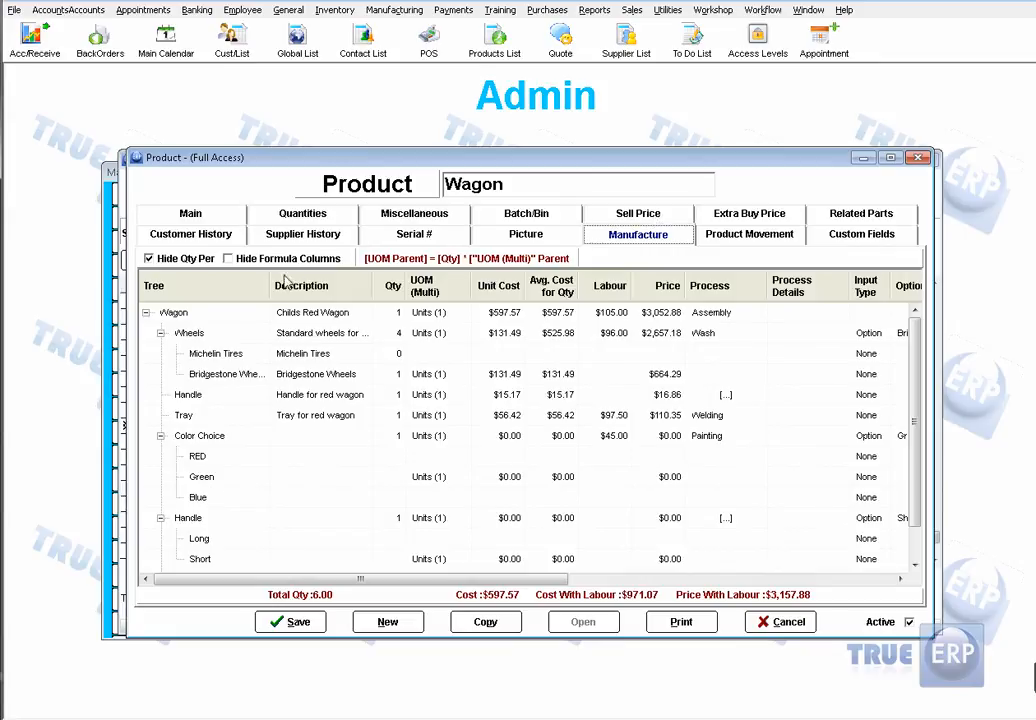
{"action": "left_click", "coordinate": [146, 313]}
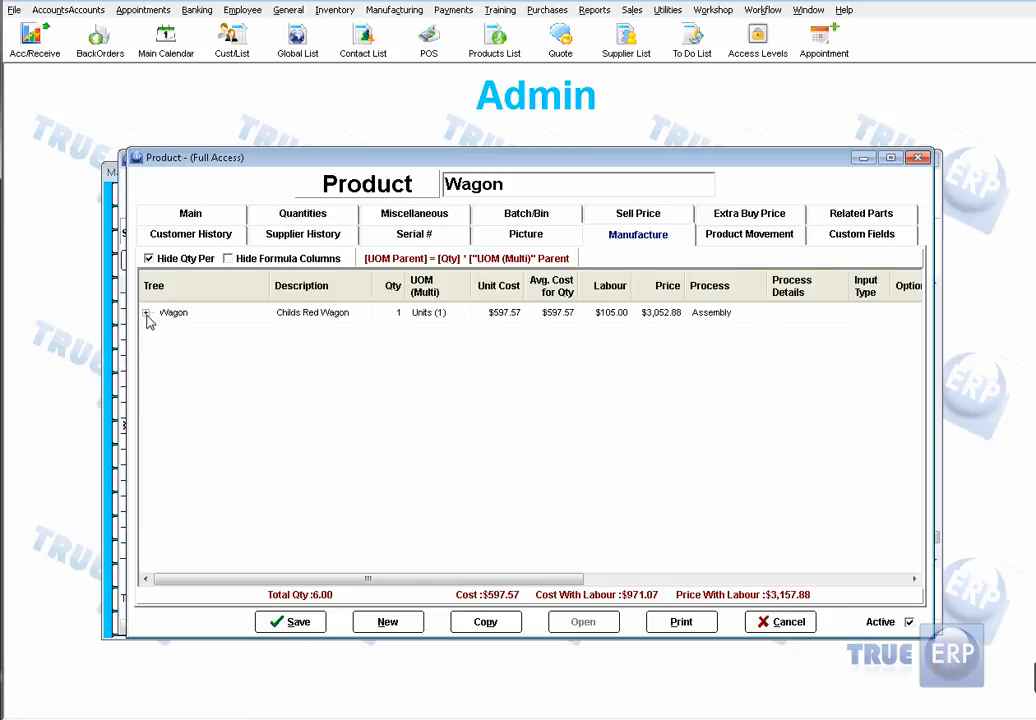
{"action": "left_click", "coordinate": [146, 313]}
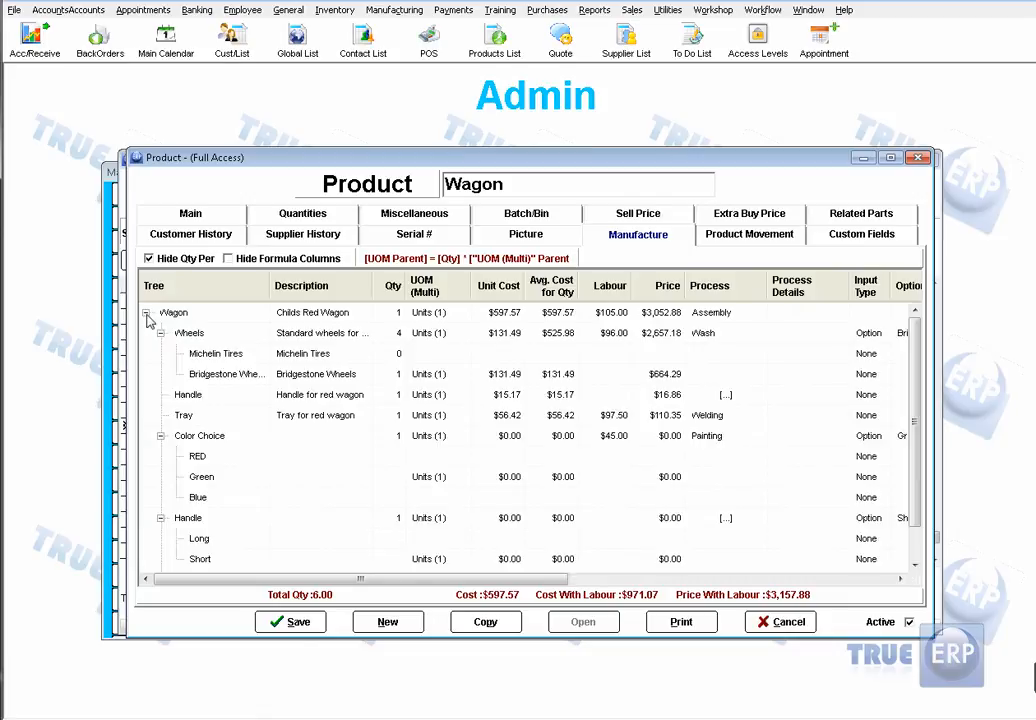
{"action": "scroll", "coordinate": [910, 478], "scroll_direction": "down", "scroll_amount": 1}
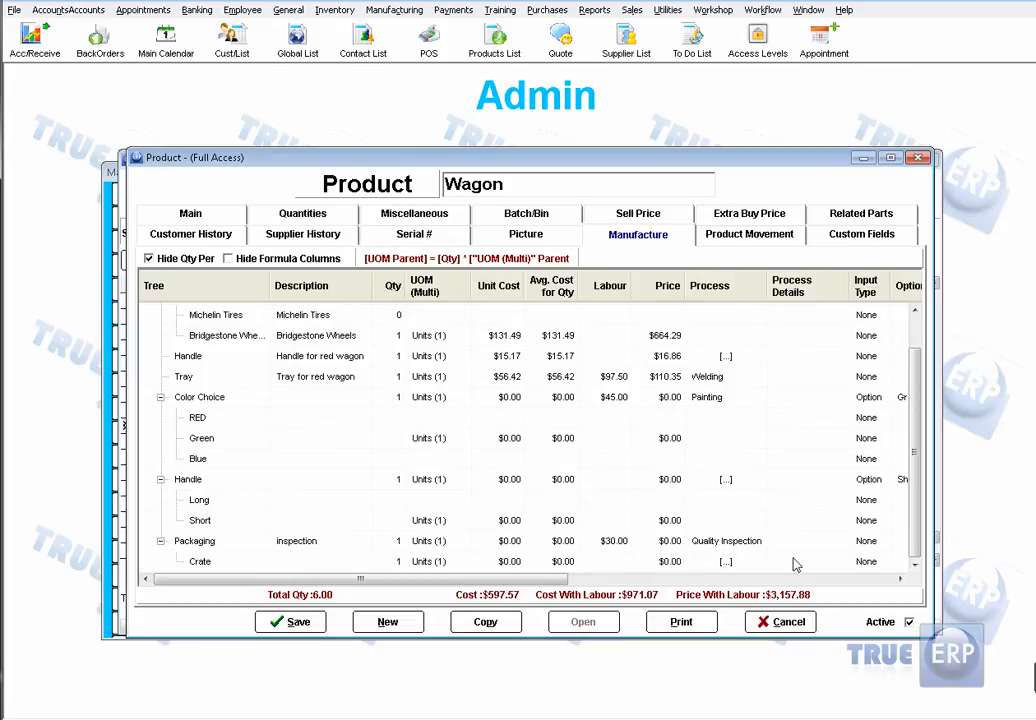
{"action": "left_click", "coordinate": [647, 578]}
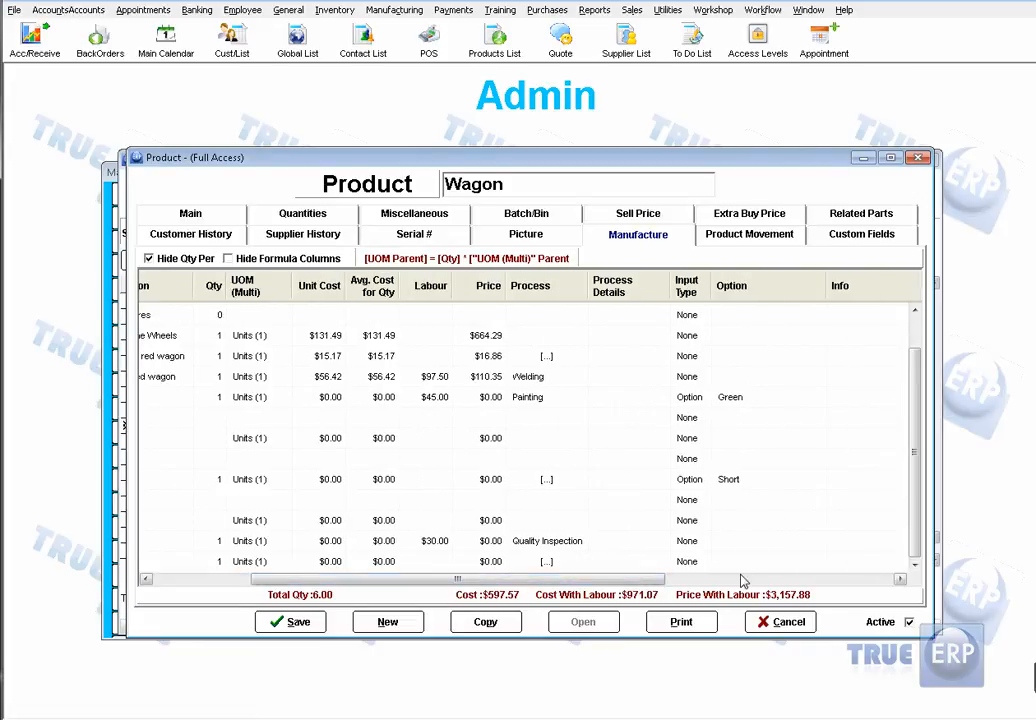
{"action": "left_click_drag", "start_coordinate": [458, 578], "coordinate": [361, 578]}
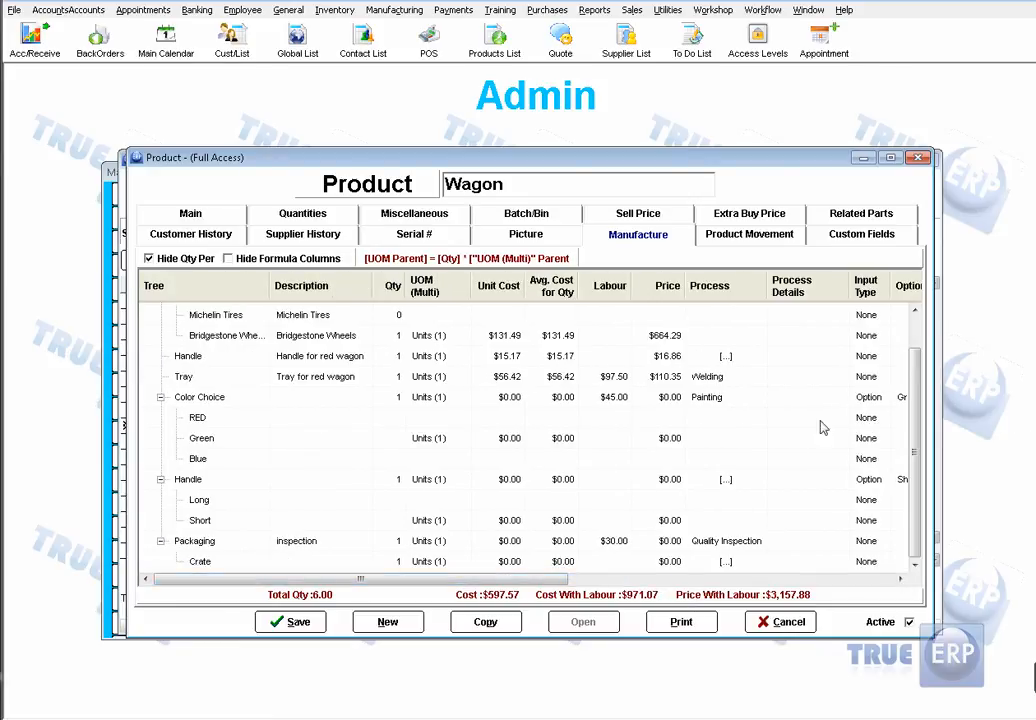
{"action": "left_click", "coordinate": [778, 625]}
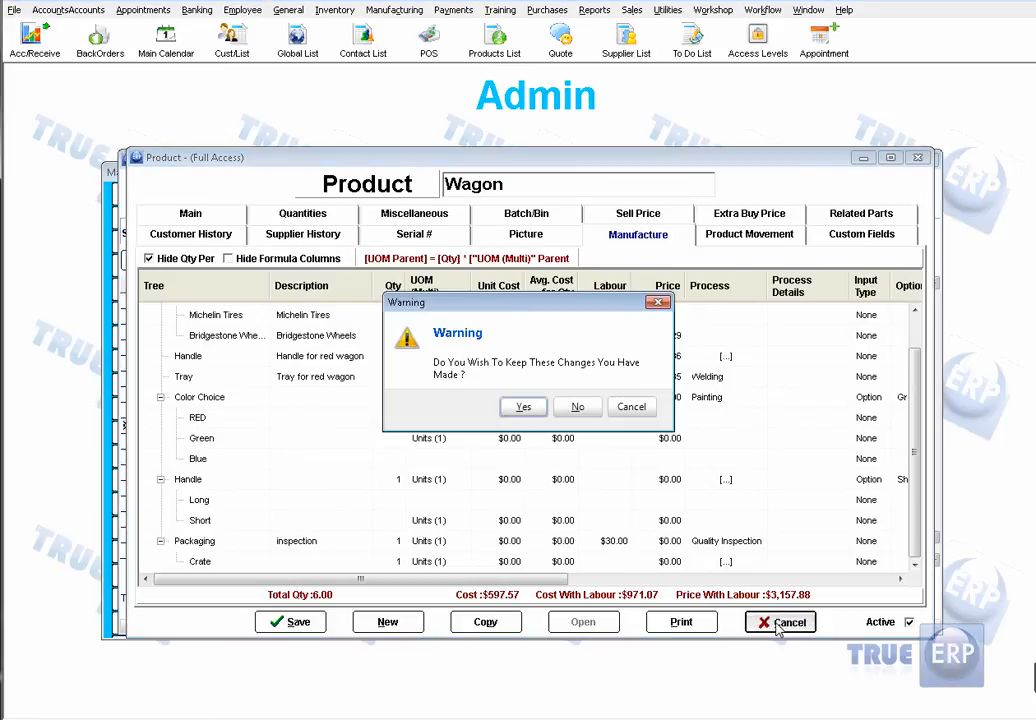
{"action": "left_click", "coordinate": [576, 410]}
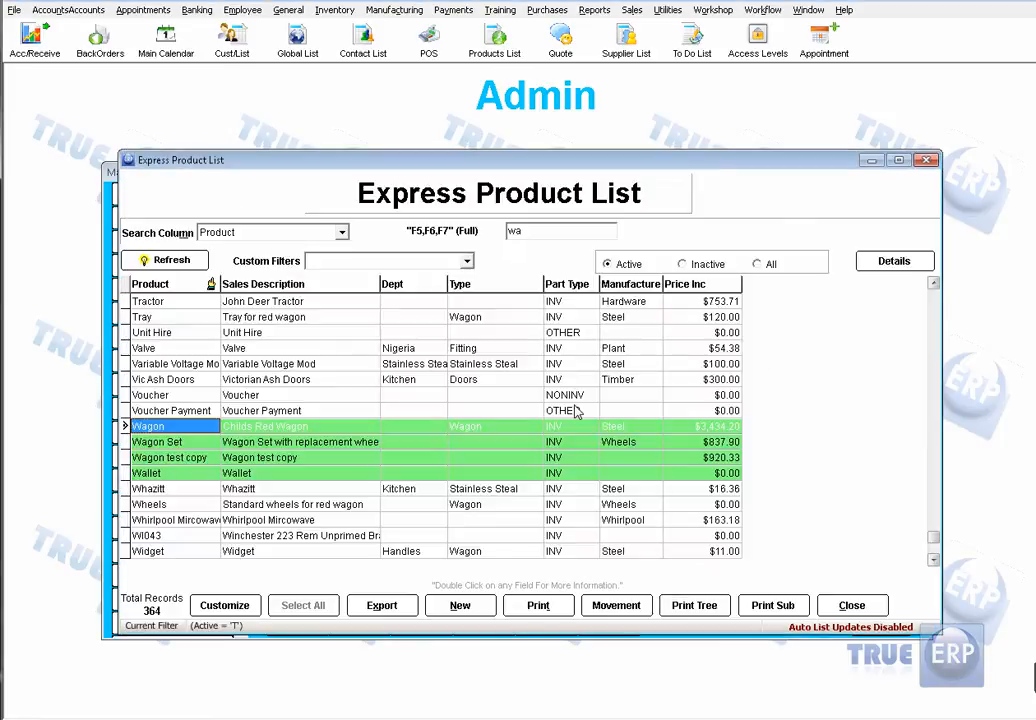
{"action": "left_click", "coordinate": [849, 671]}
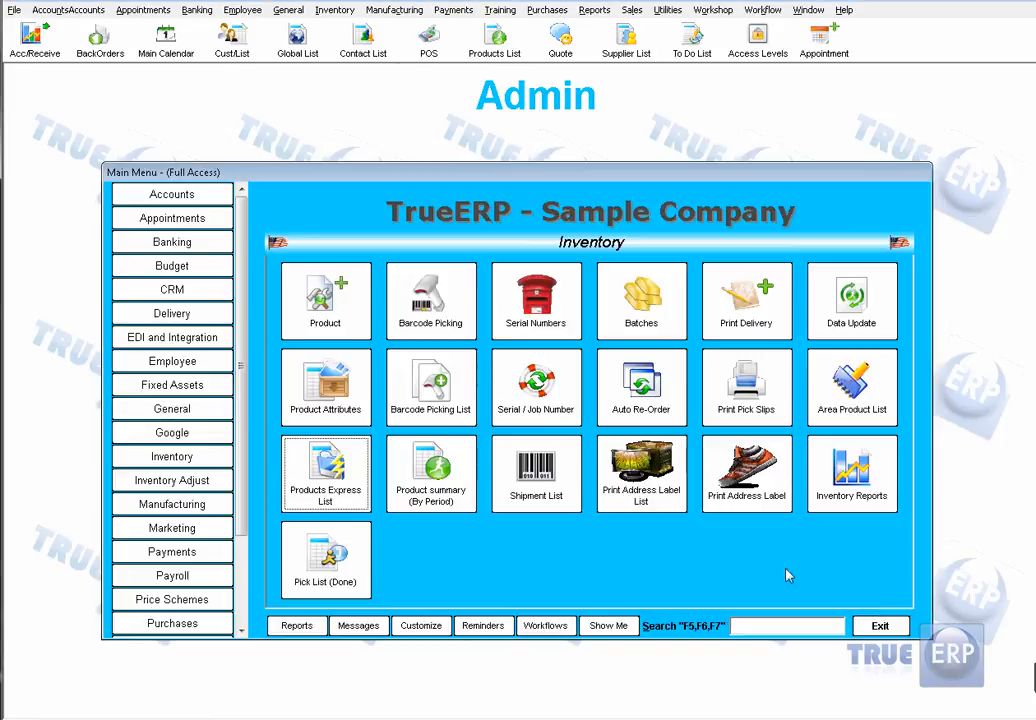
Review the Manufacturing and Marketing modules, open the Sales Ratios Report, and close it after viewing
{"action": "left_click", "coordinate": [170, 512]}
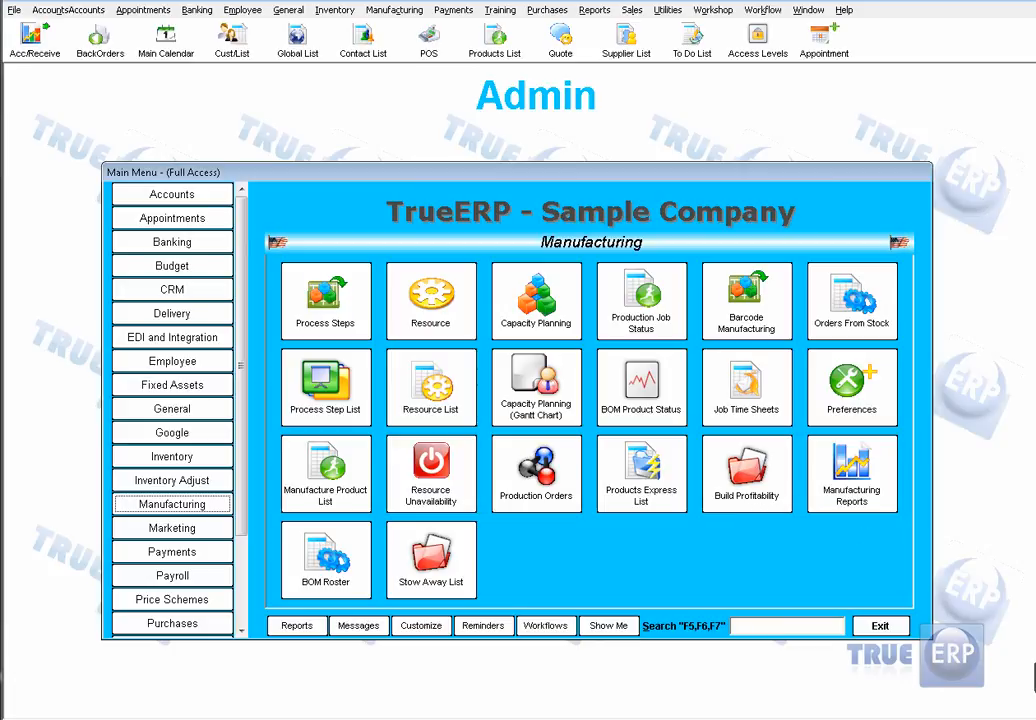
{"action": "left_click", "coordinate": [185, 530]}
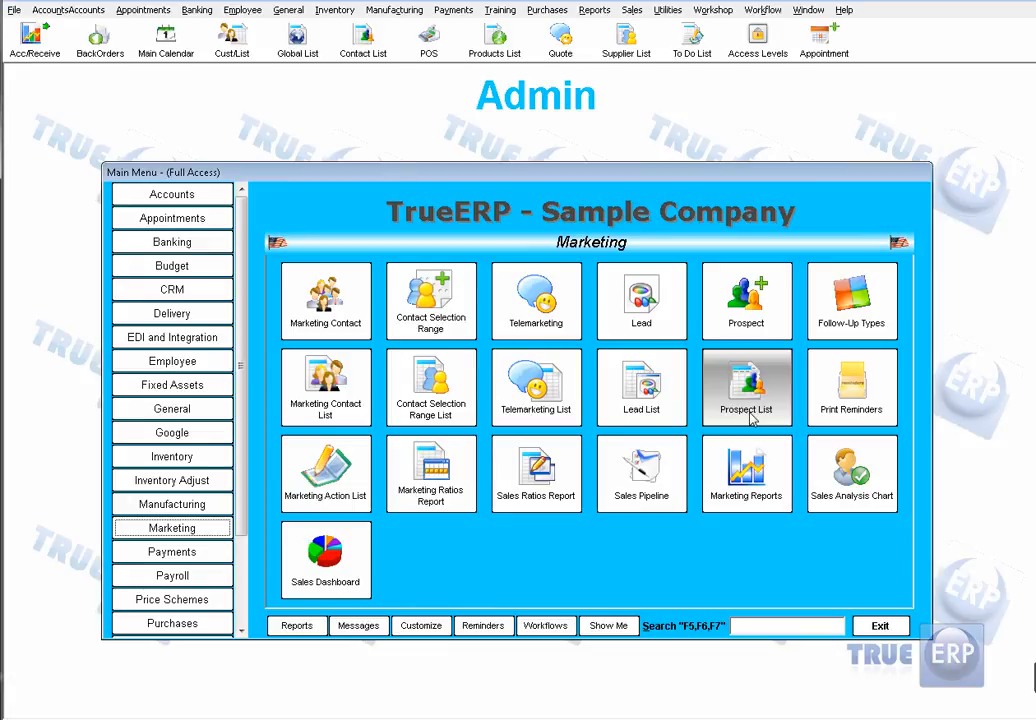
{"action": "left_click", "coordinate": [563, 510]}
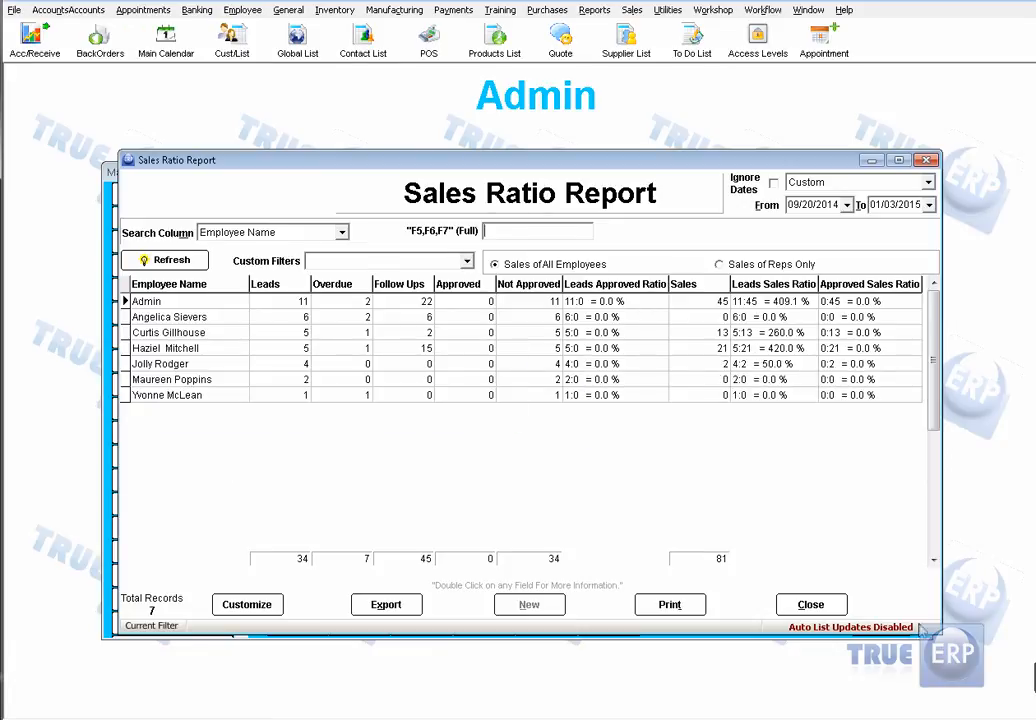
{"action": "left_click", "coordinate": [811, 605]}
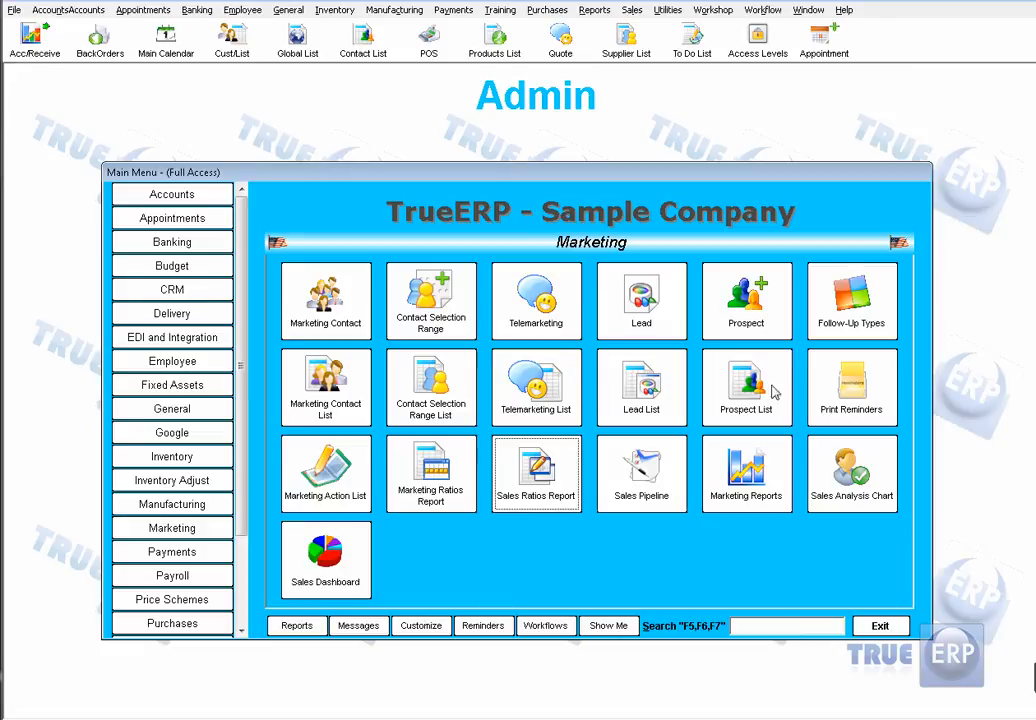
Review the functions available in the Payments, Payroll, Price Schemes and Purchases modules
{"action": "left_click", "coordinate": [196, 562]}
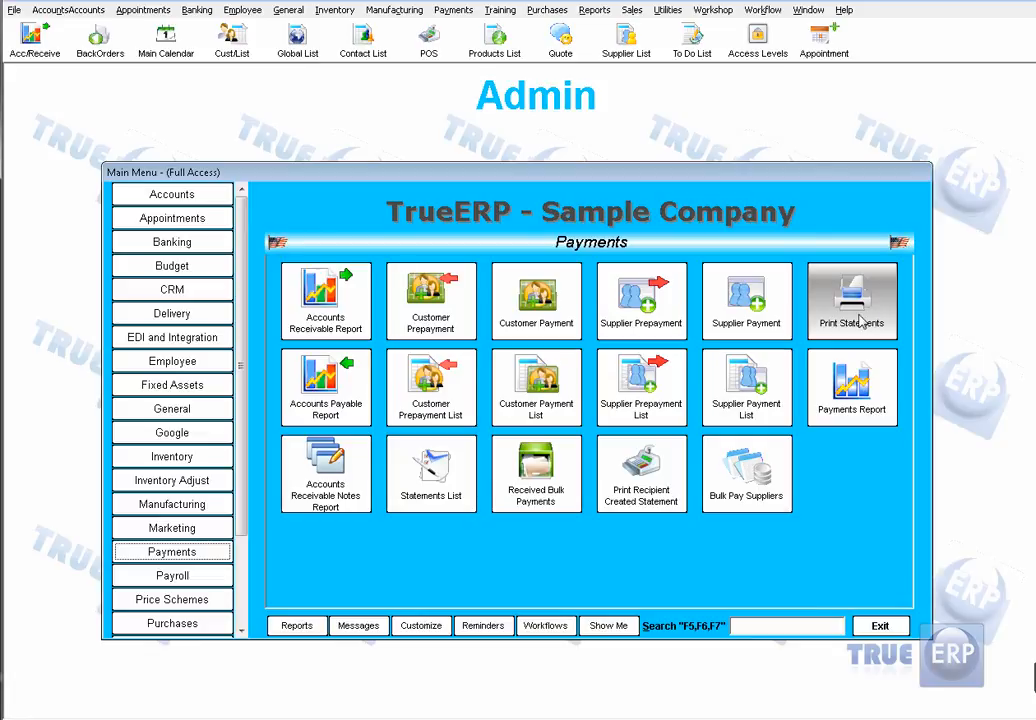
{"action": "left_click", "coordinate": [193, 578]}
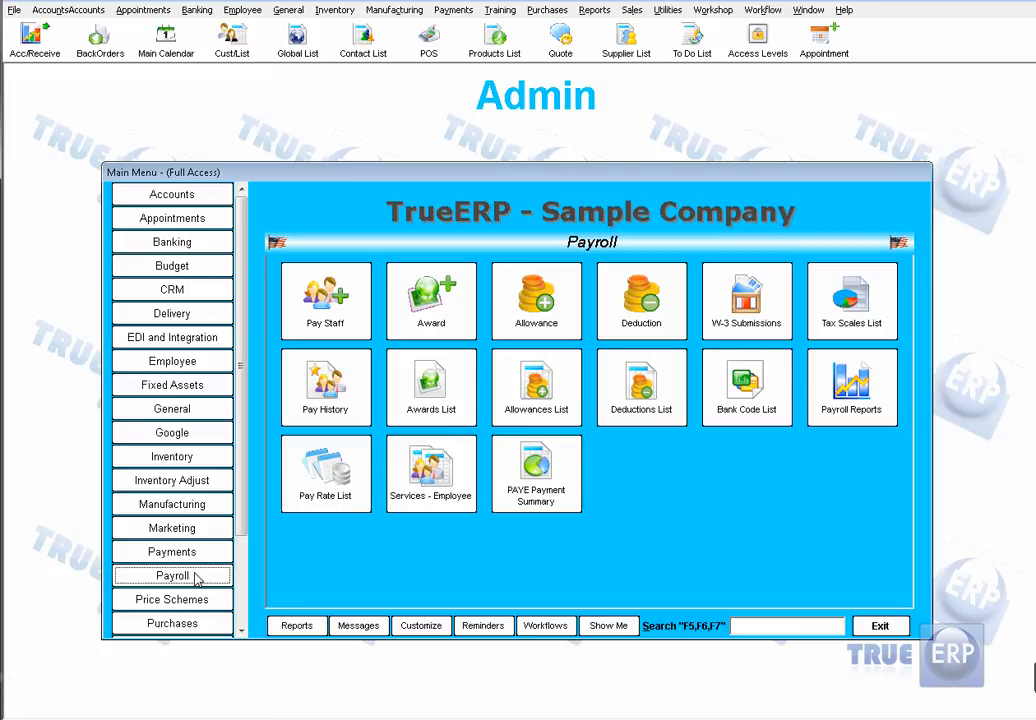
{"action": "left_click", "coordinate": [200, 600]}
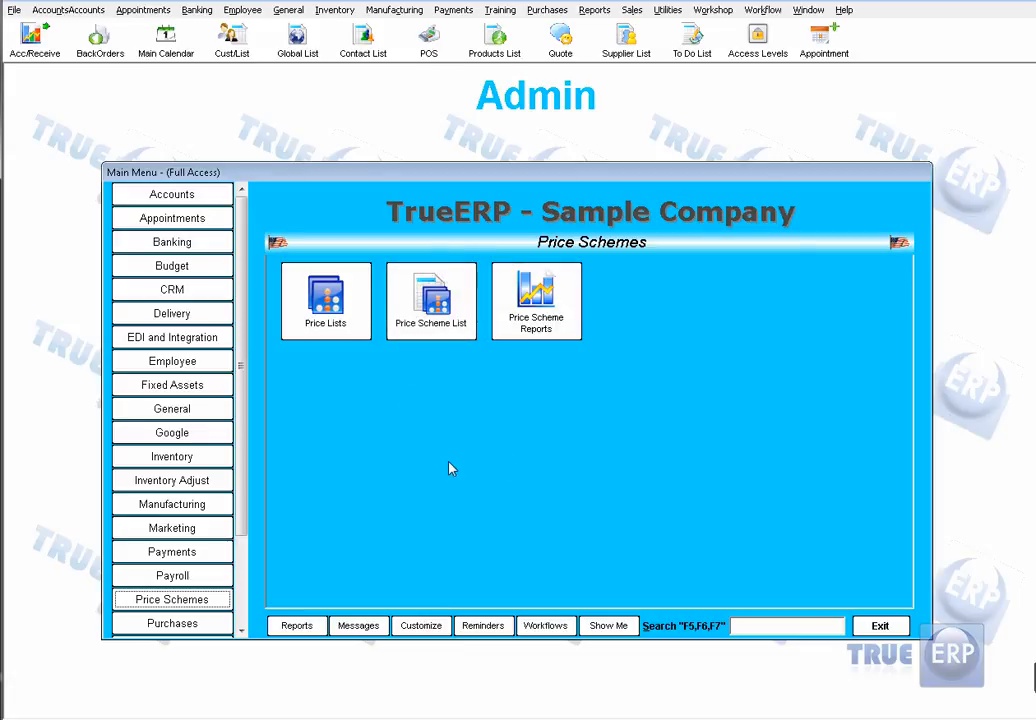
{"action": "scroll", "coordinate": [224, 583], "scroll_direction": "down", "scroll_amount": 3}
{"action": "left_click", "coordinate": [197, 520]}
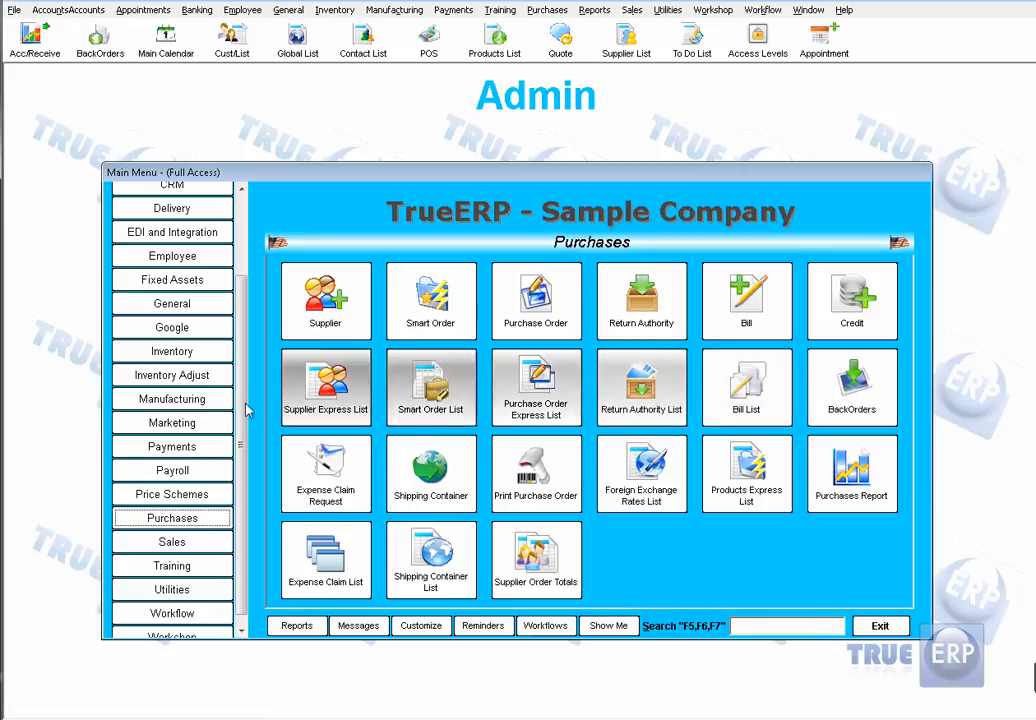
Start a new quote in the Sales module for the customer matching "gi", dismissing the product selection options
{"action": "left_click", "coordinate": [224, 544]}
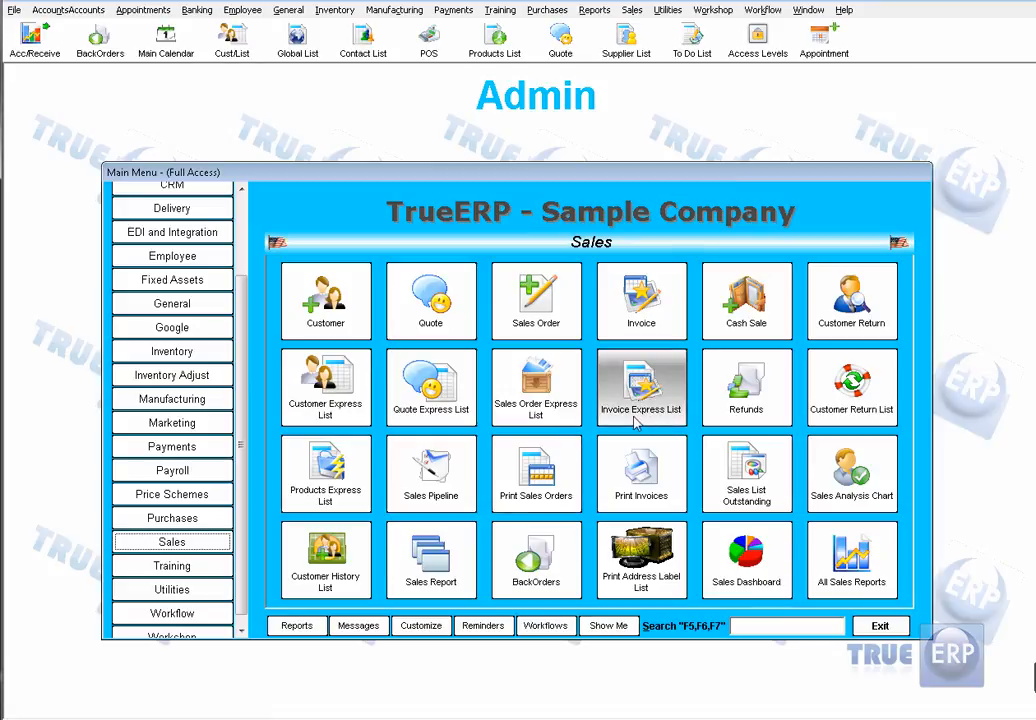
{"action": "left_click", "coordinate": [459, 312]}
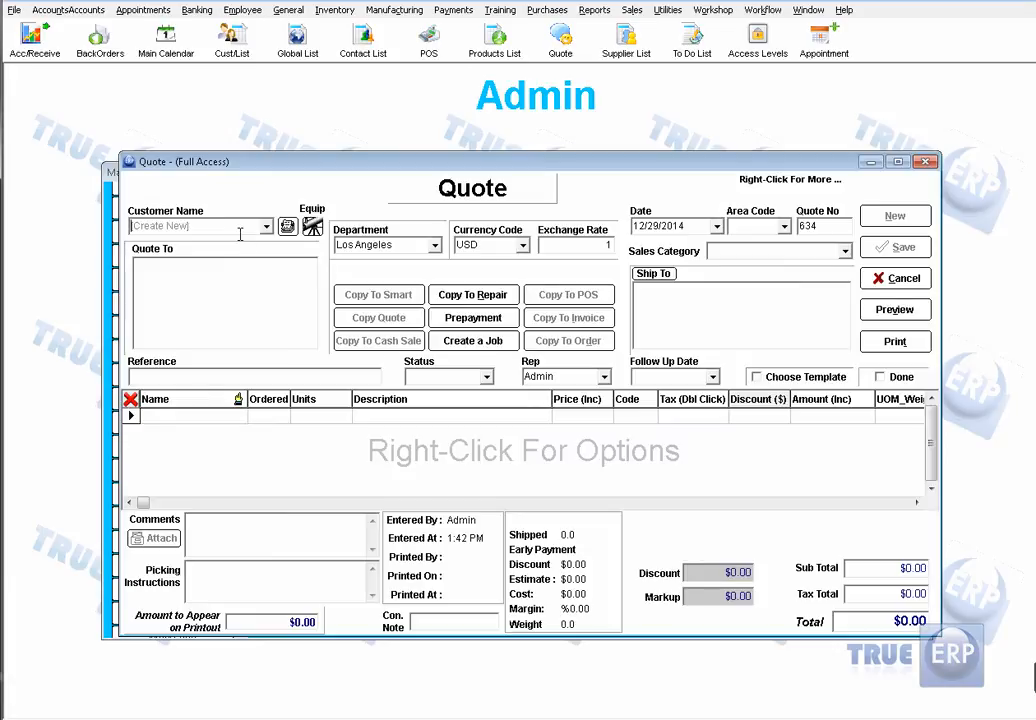
{"action": "type", "text": "gl"}
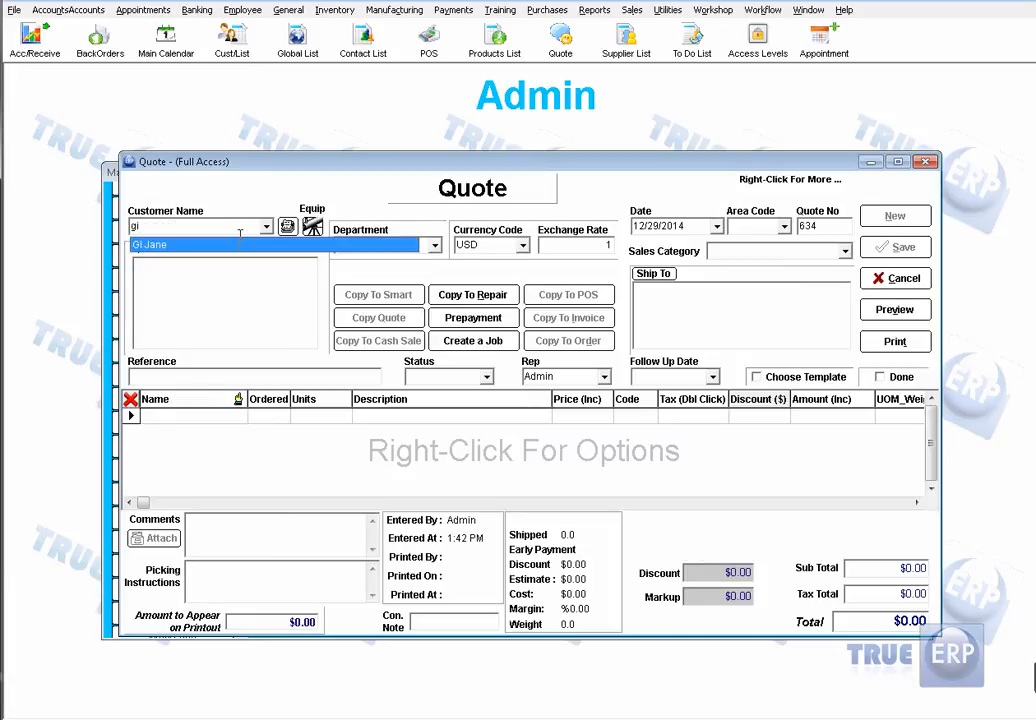
{"action": "left_click", "coordinate": [224, 246]}
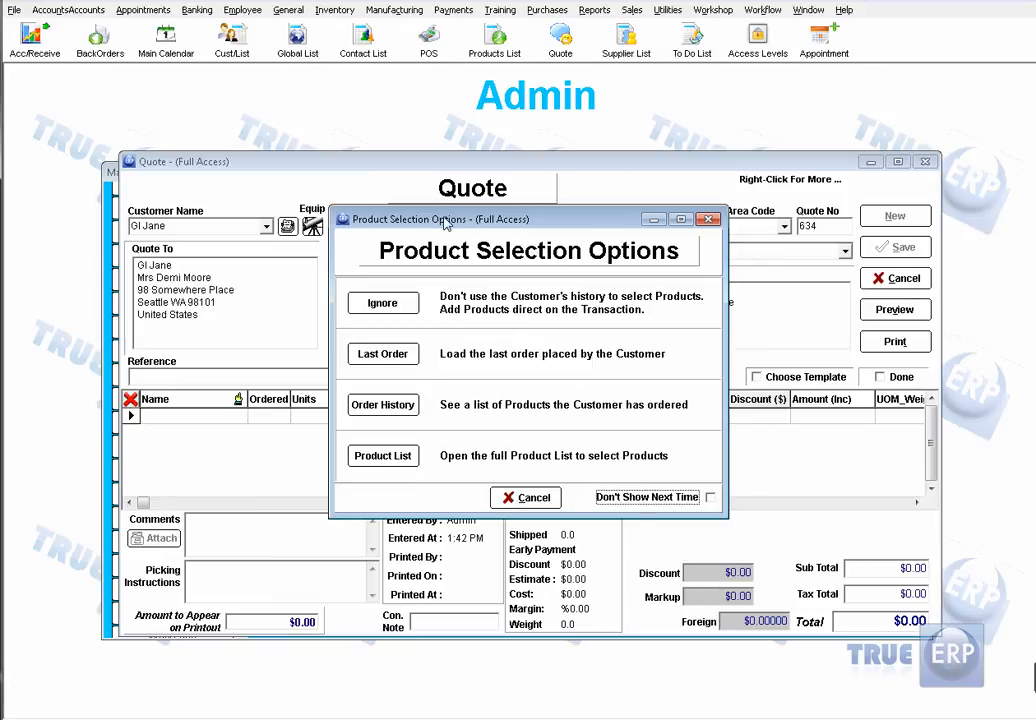
{"action": "left_click", "coordinate": [524, 497]}
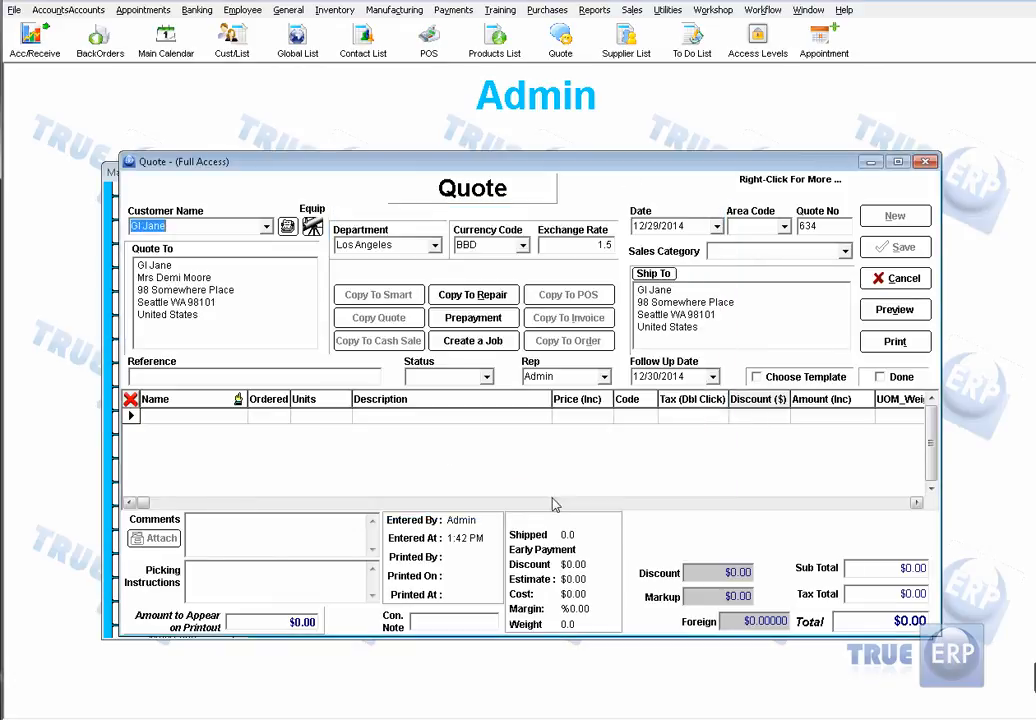
Add the Apron product to the quote with an ordered quantity of 20 and save the quote
{"action": "left_click", "coordinate": [205, 424]}
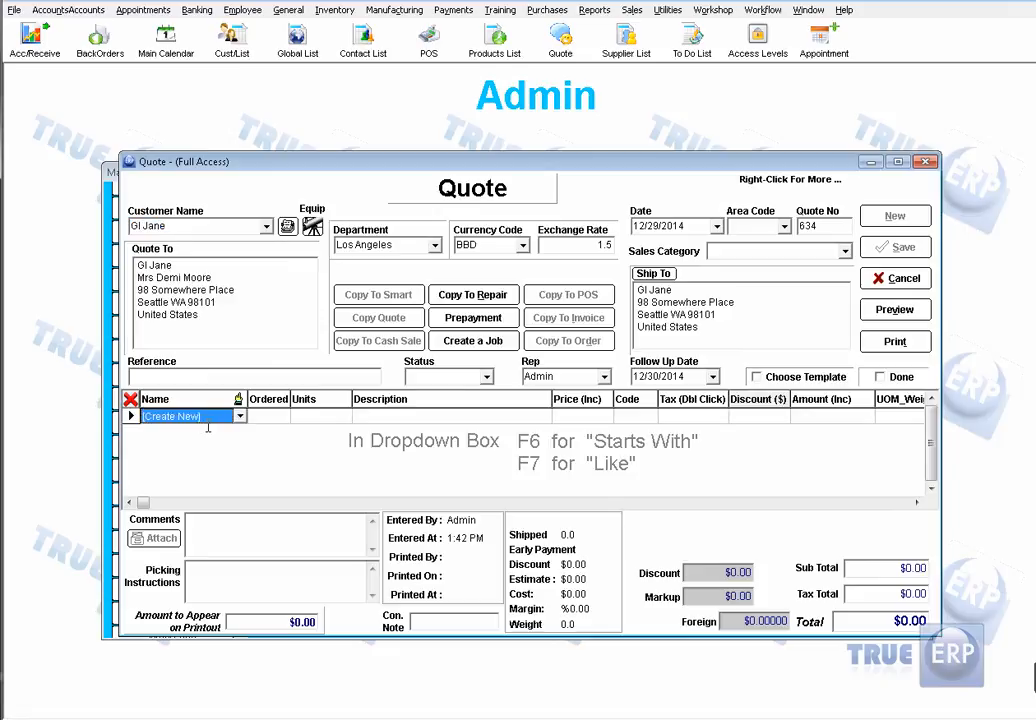
{"action": "type", "text": "apro"}
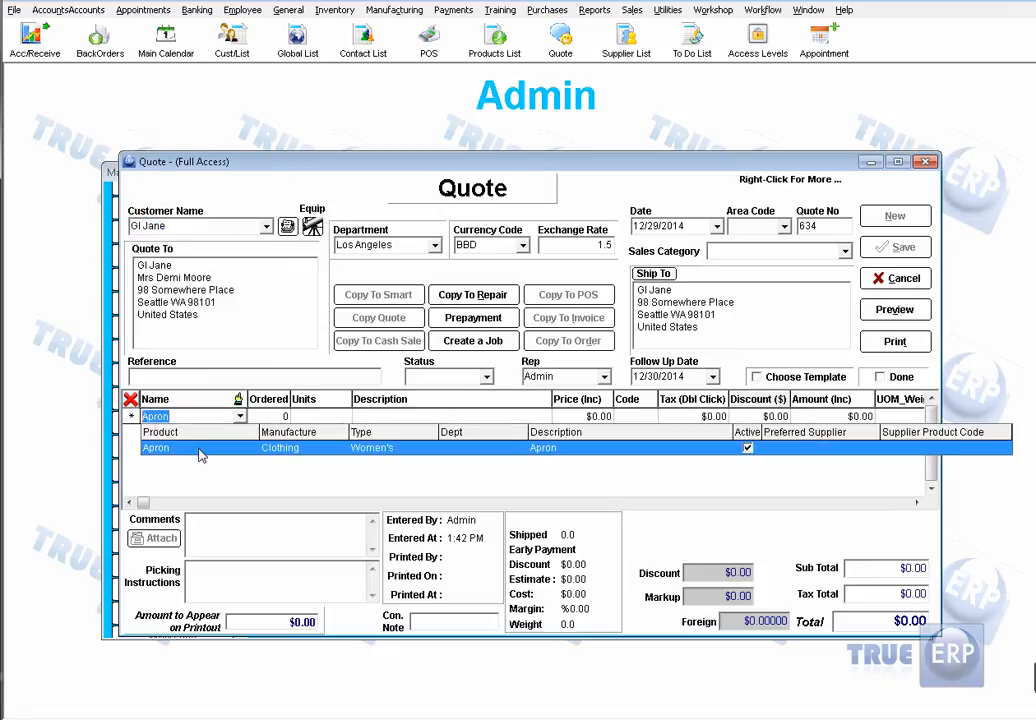
{"action": "left_click", "coordinate": [199, 451]}
{"action": "key", "text": "Tab"}
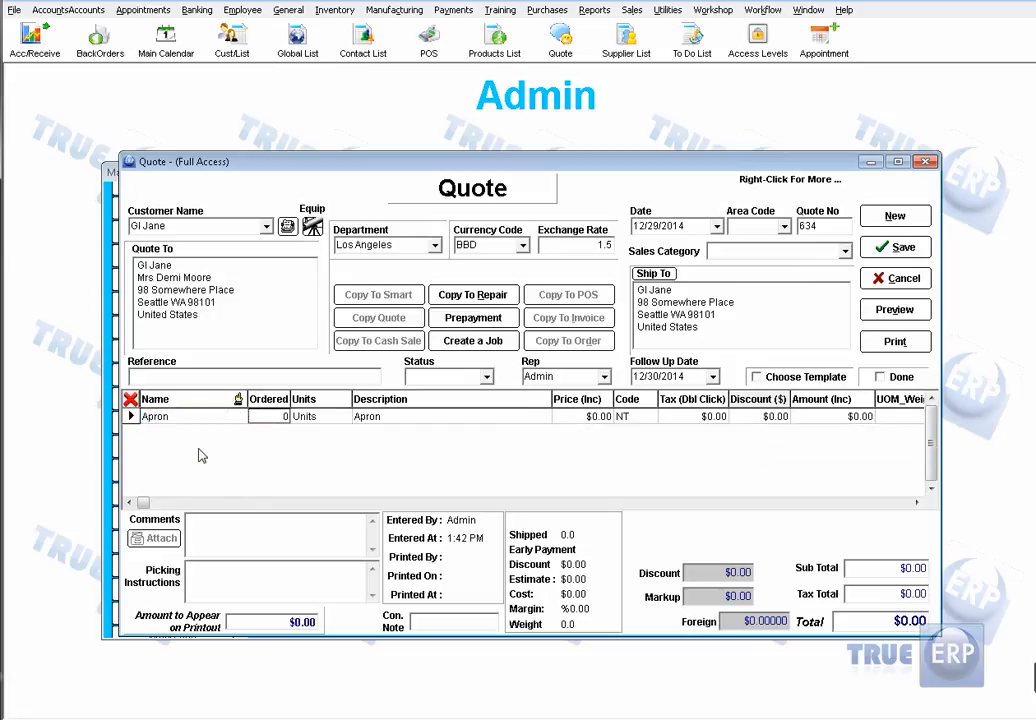
{"action": "type", "text": "20"}
{"action": "key", "text": "Tab"}
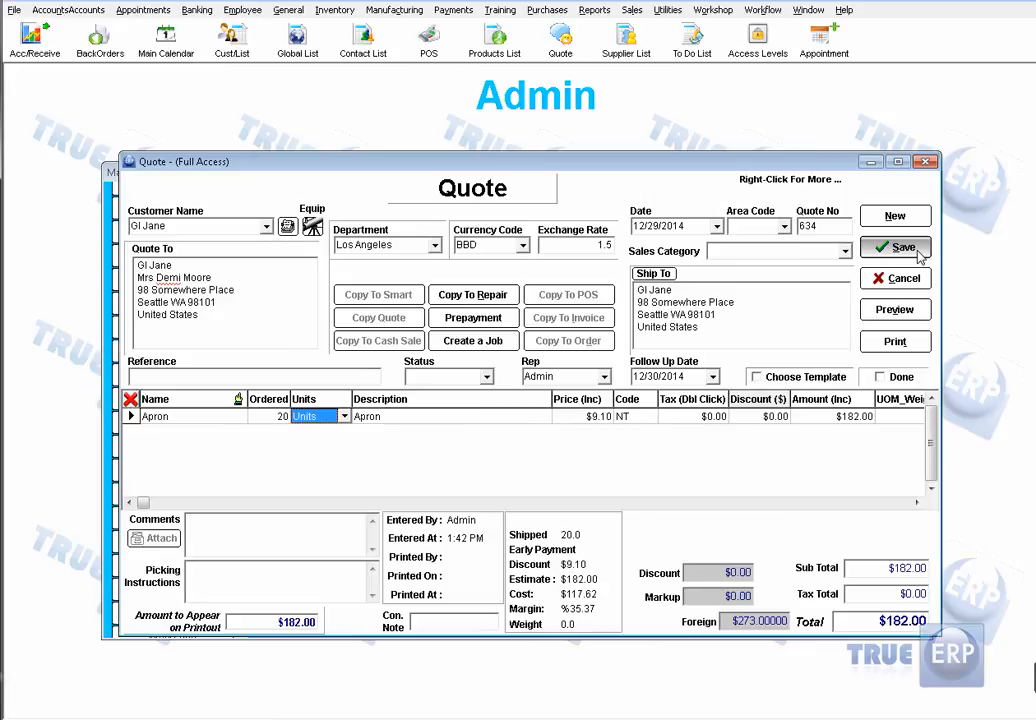
{"action": "left_click", "coordinate": [918, 255]}
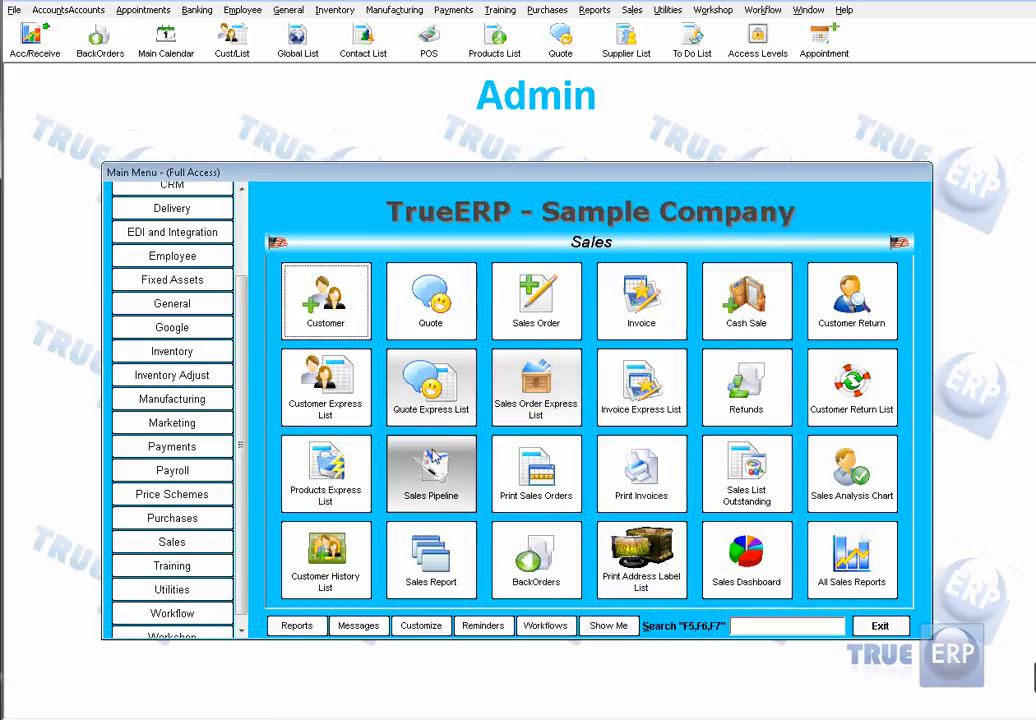
Open the 12/29/2014 quote from the Quote Express List, convert it to a sales order past the inventory verification, and save the order
{"action": "left_click", "coordinate": [428, 380]}
{"action": "left_click", "coordinate": [383, 305]}
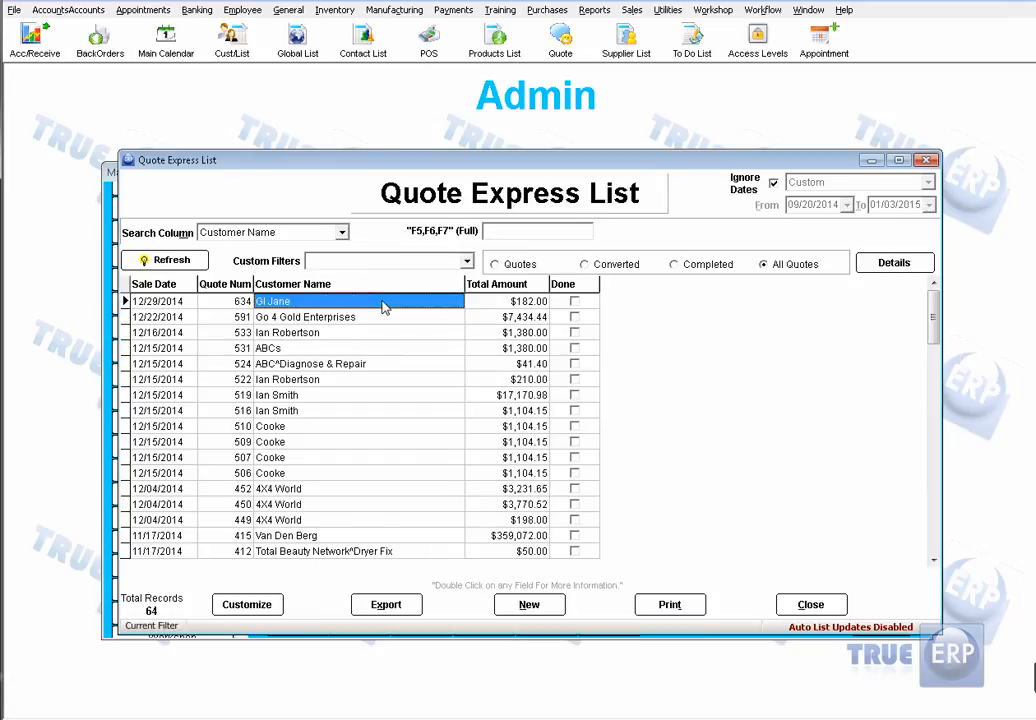
{"action": "double_click", "coordinate": [383, 307]}
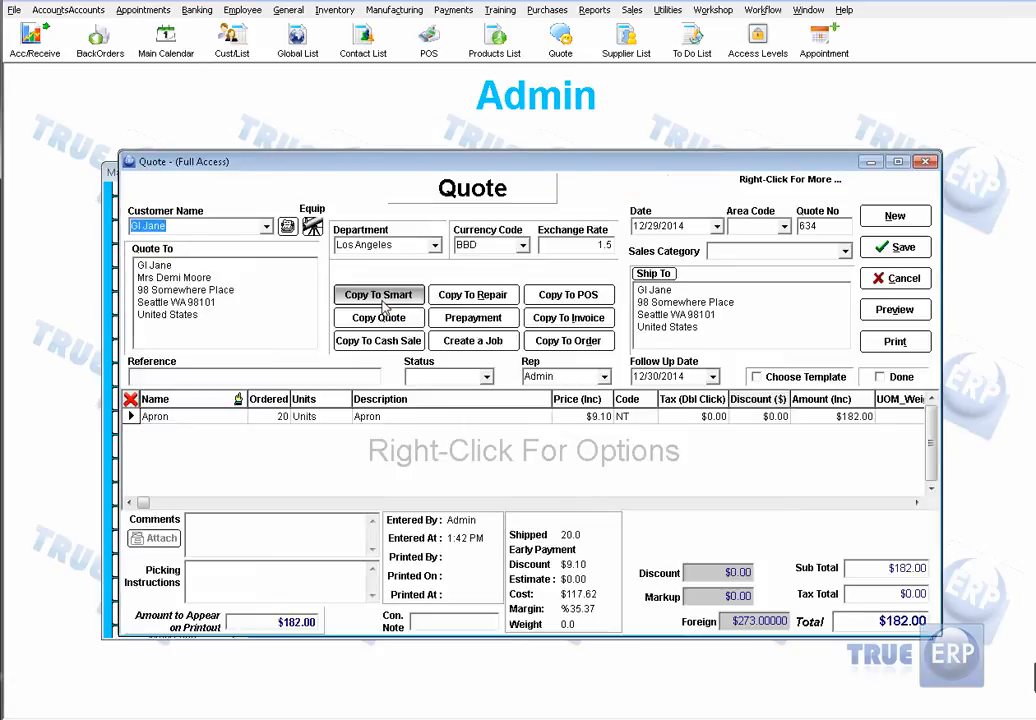
{"action": "left_click", "coordinate": [596, 342]}
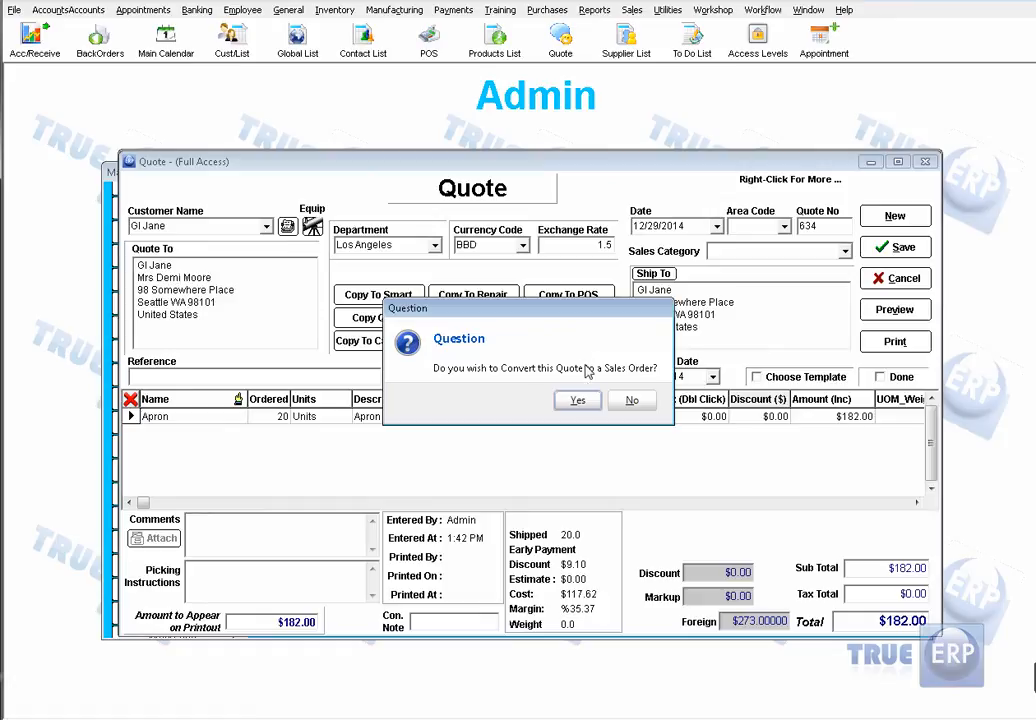
{"action": "left_click", "coordinate": [577, 400]}
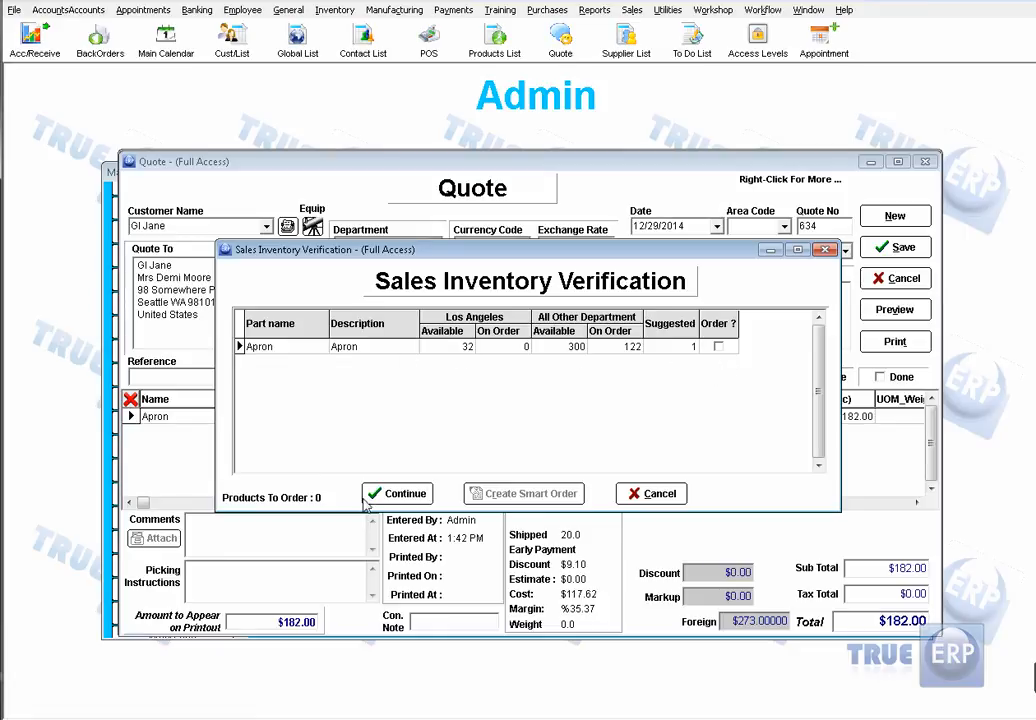
{"action": "left_click", "coordinate": [398, 494]}
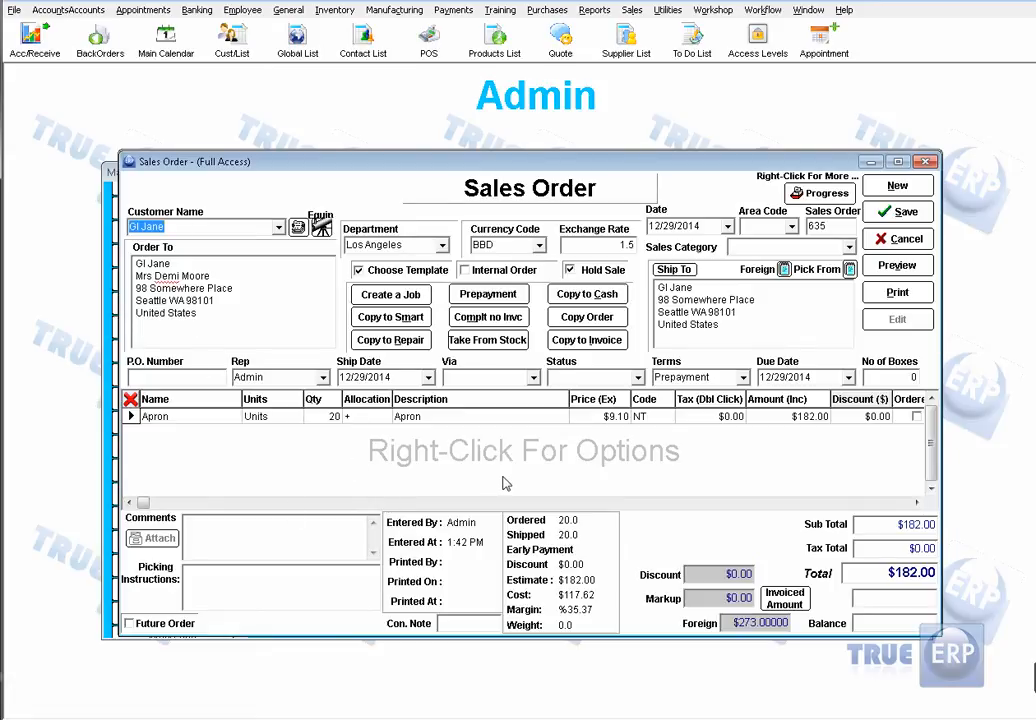
{"action": "left_click", "coordinate": [903, 212]}
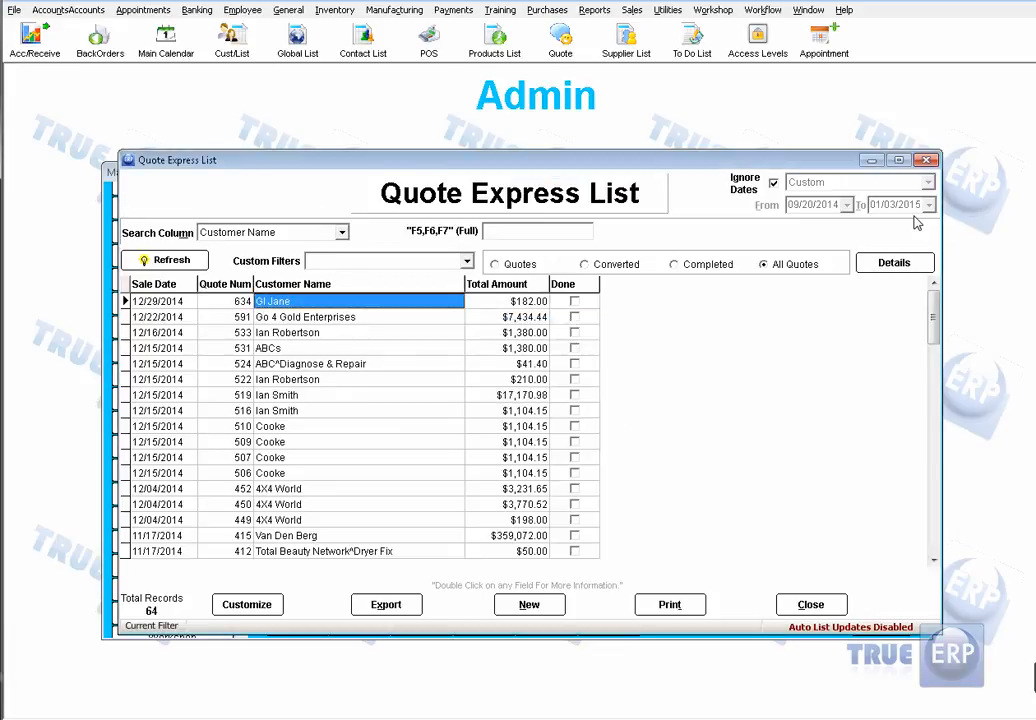
Close the quote list, open the 12/29/2014 order from the Sales Order Express List, and convert it to an invoice
{"action": "left_click", "coordinate": [790, 605]}
{"action": "left_click", "coordinate": [537, 400]}
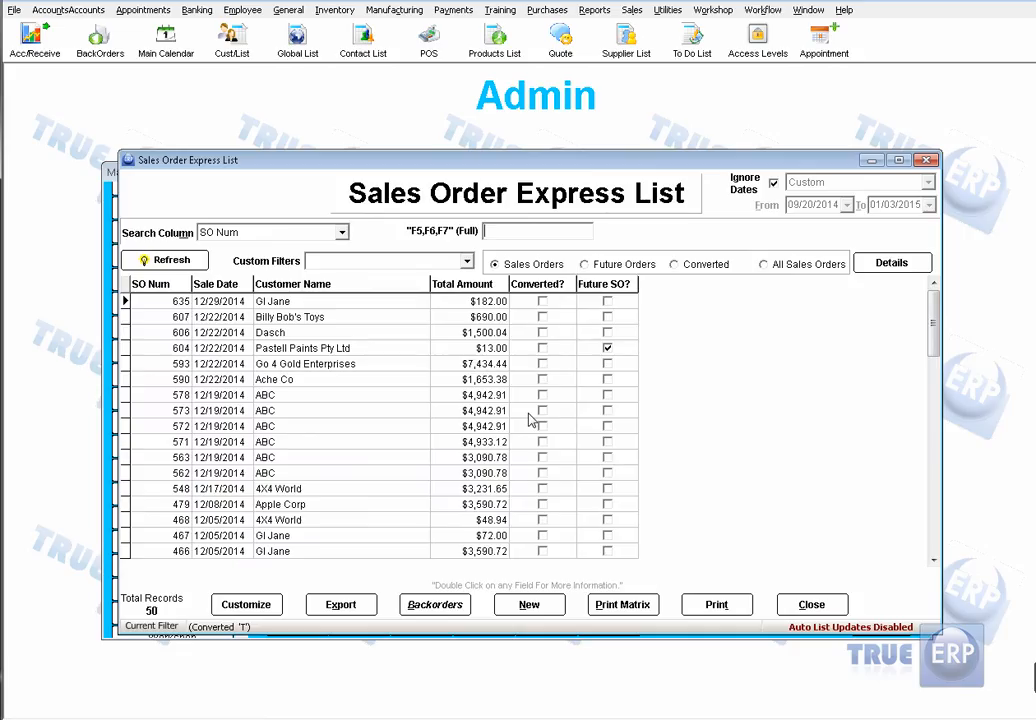
{"action": "double_click", "coordinate": [381, 305]}
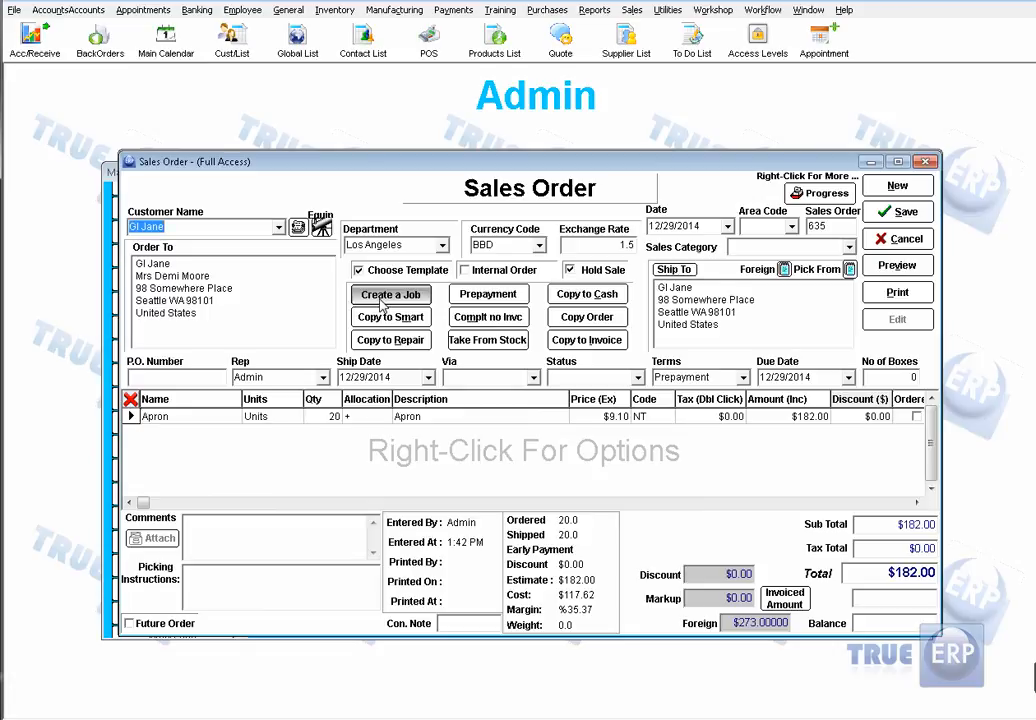
{"action": "left_click", "coordinate": [586, 341]}
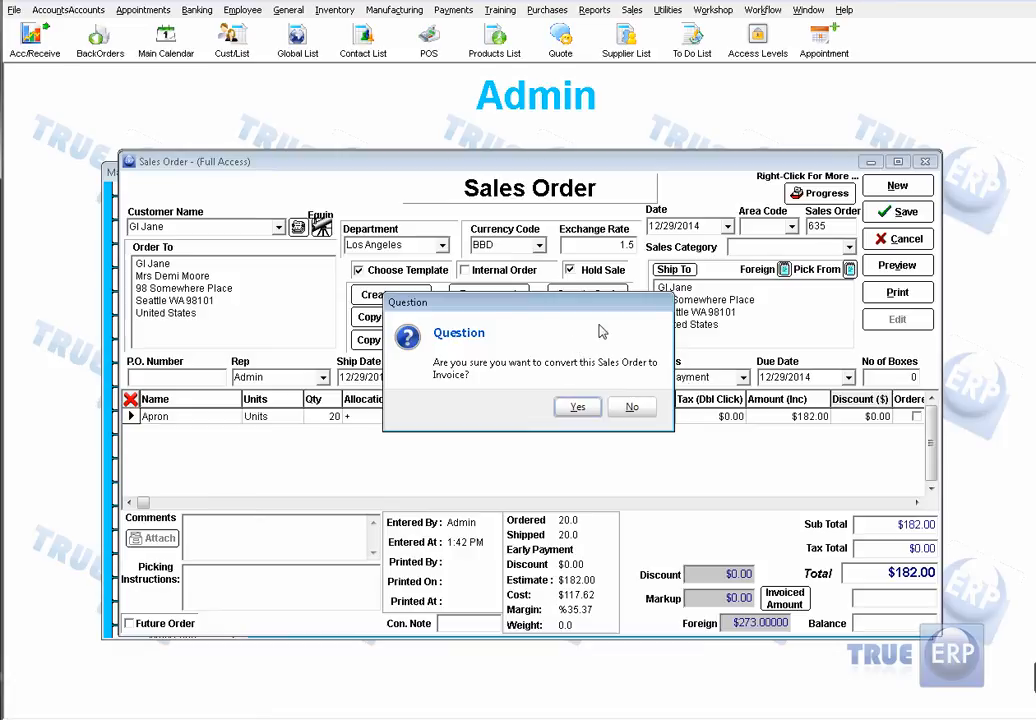
{"action": "left_click", "coordinate": [577, 407]}
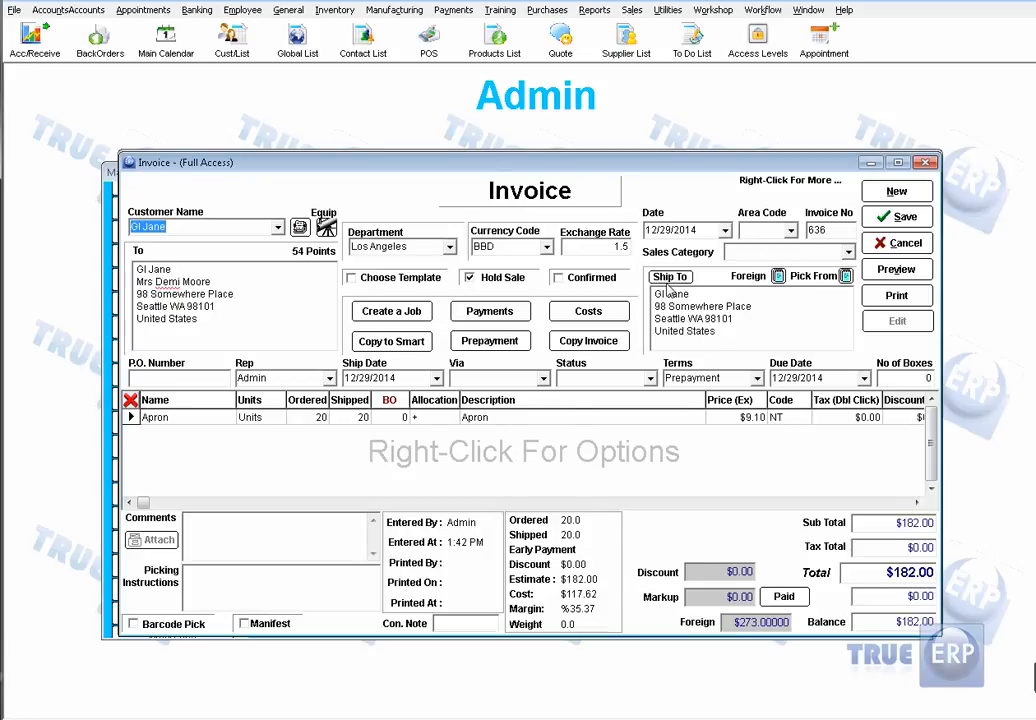
Review the invoice's print, email and SMS delivery options, cancel them, save the invoice and close the Sales Order Express List
{"action": "left_click", "coordinate": [900, 296]}
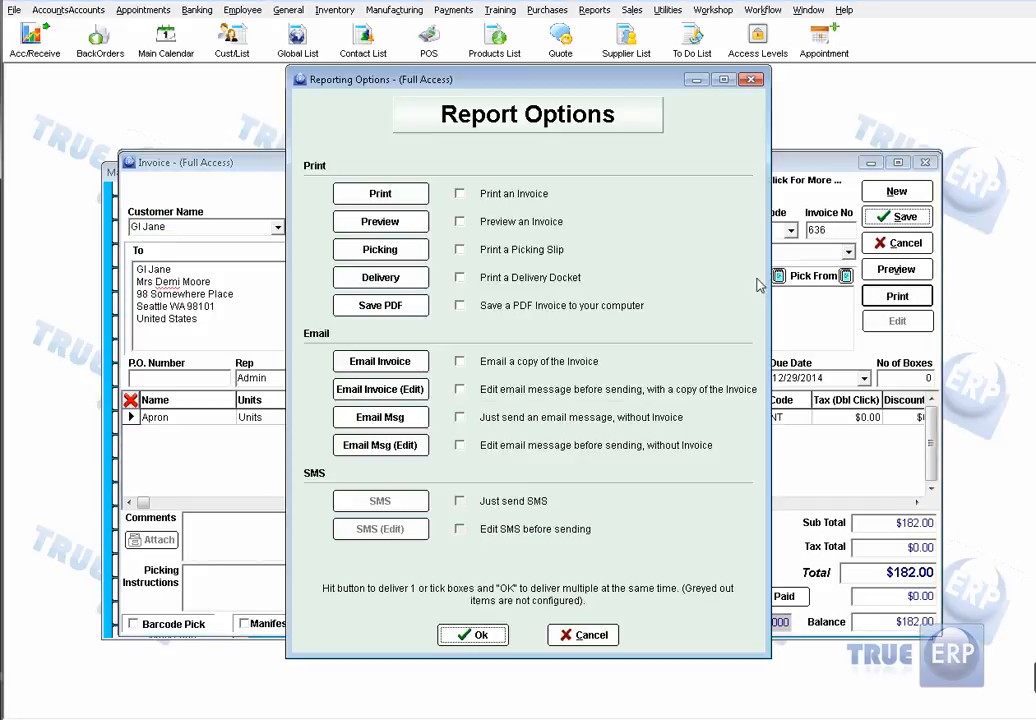
{"action": "left_click", "coordinate": [360, 193]}
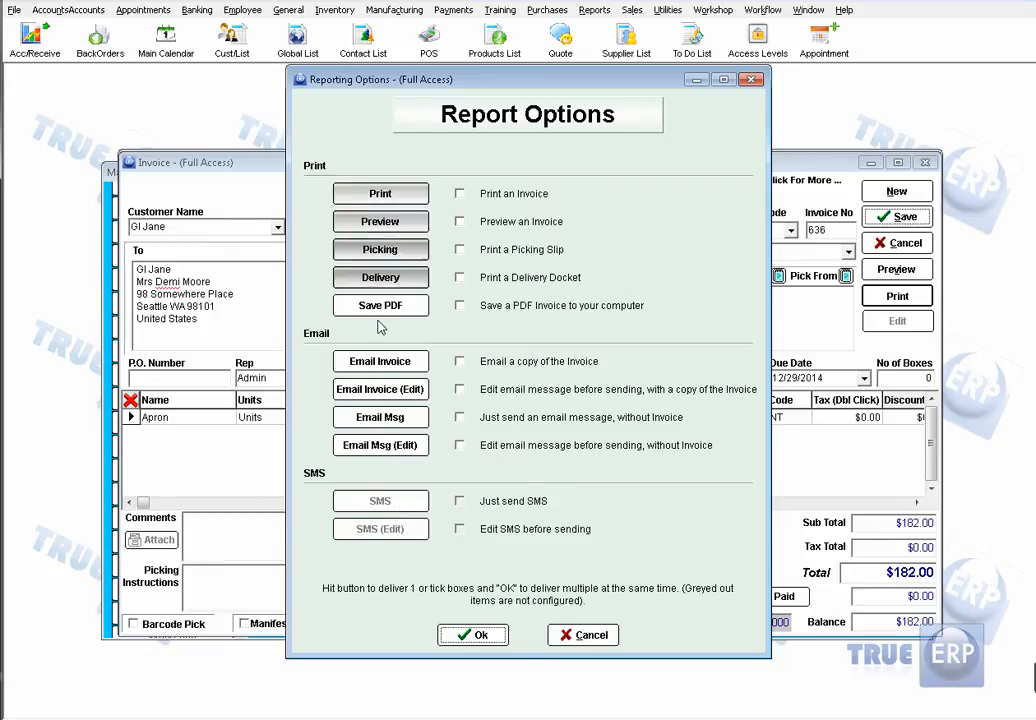
{"action": "left_click", "coordinate": [575, 636]}
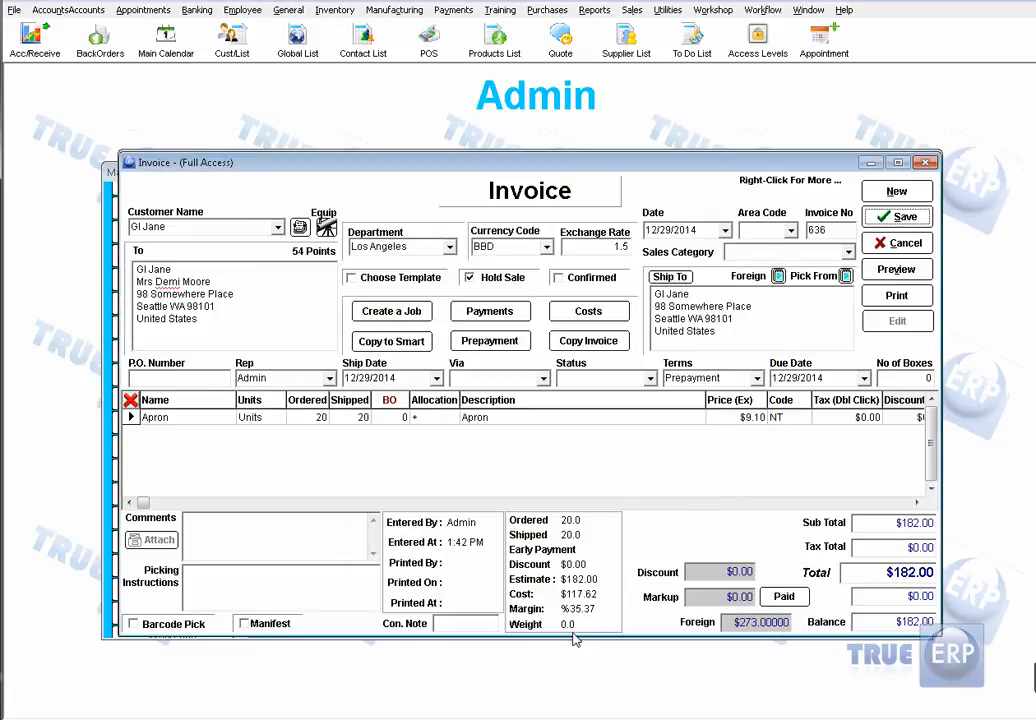
{"action": "left_click", "coordinate": [897, 216]}
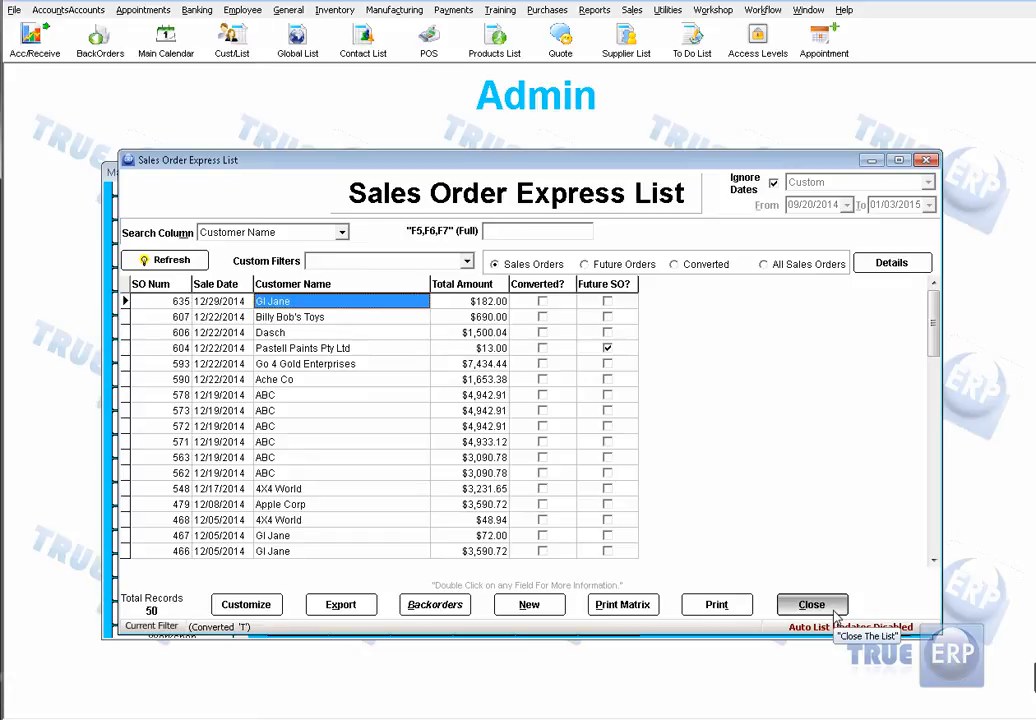
{"action": "left_click", "coordinate": [812, 605]}
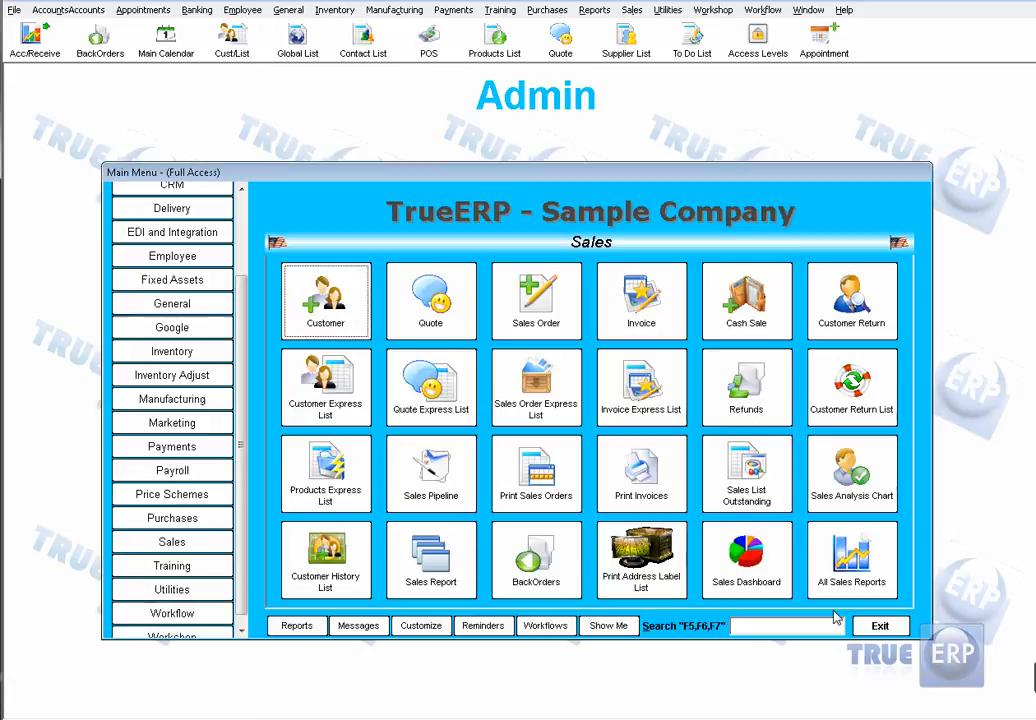
Reopen the 12/29/2014 quote from the Quote Express List to check its conversion status, and cancel out of it
{"action": "left_click", "coordinate": [431, 395]}
{"action": "left_click", "coordinate": [347, 303]}
{"action": "double_click", "coordinate": [347, 305]}
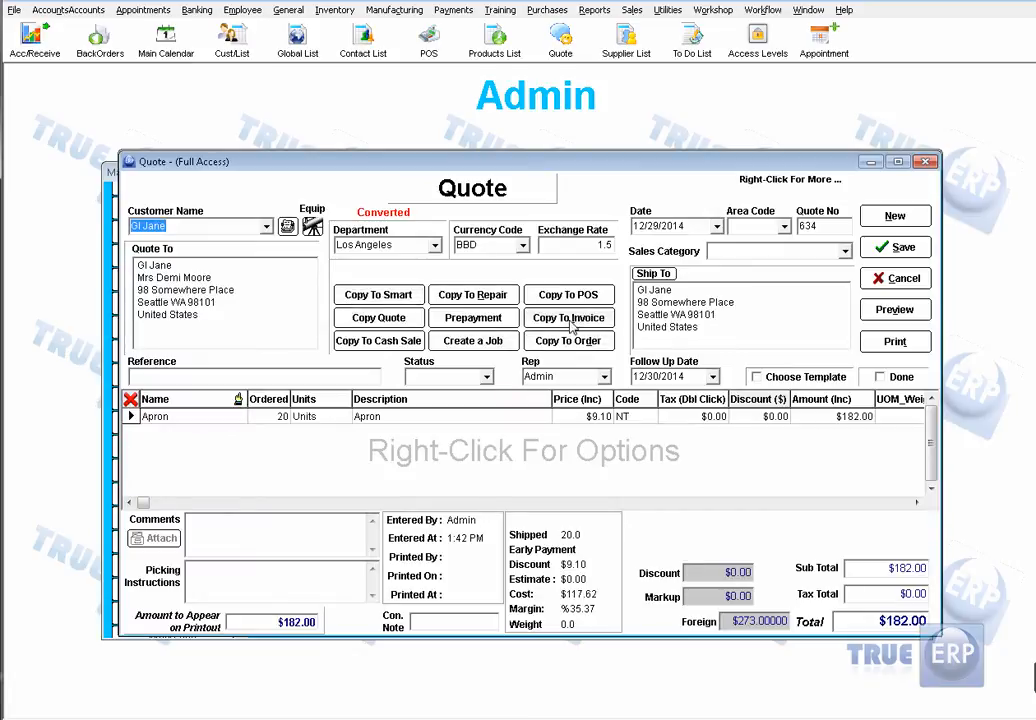
{"action": "left_click", "coordinate": [897, 285]}
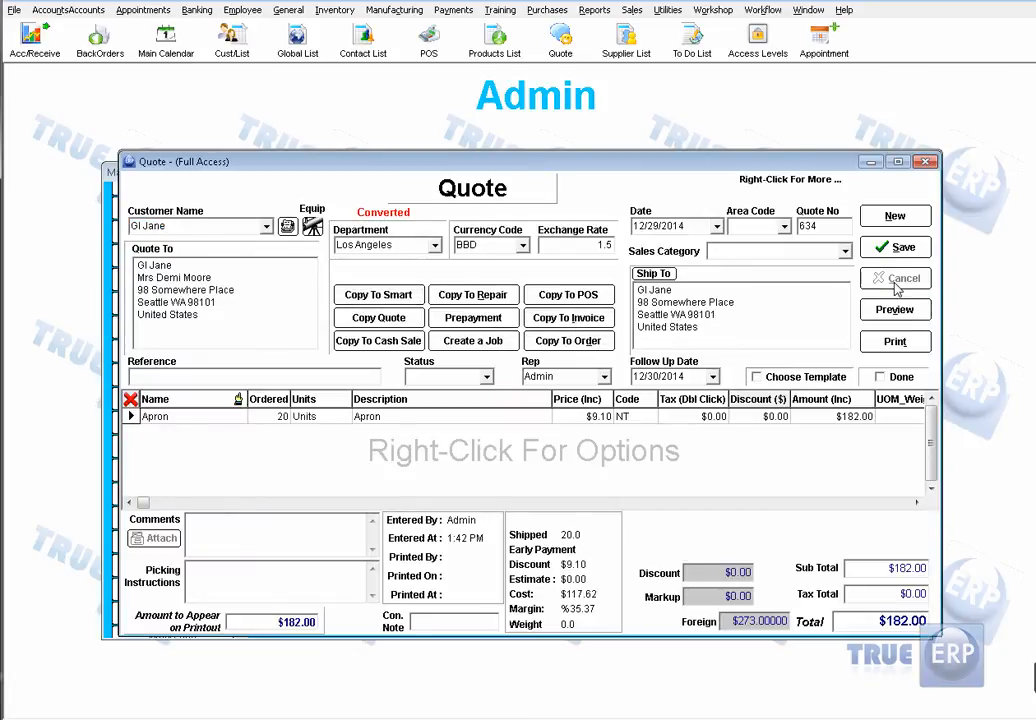
Close the quote list, open the 12/22/2014 Dasch order from the Sales Order Express List, and cancel out of it
{"action": "left_click", "coordinate": [810, 601]}
{"action": "left_click", "coordinate": [569, 400]}
{"action": "double_click", "coordinate": [476, 318]}
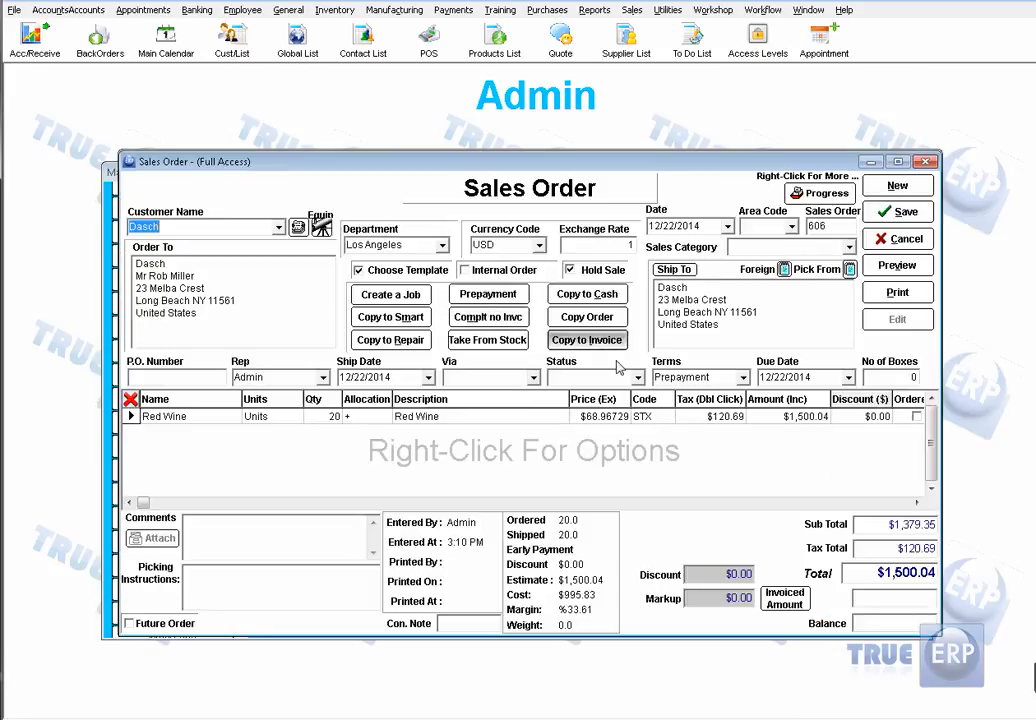
{"action": "left_click", "coordinate": [906, 240]}
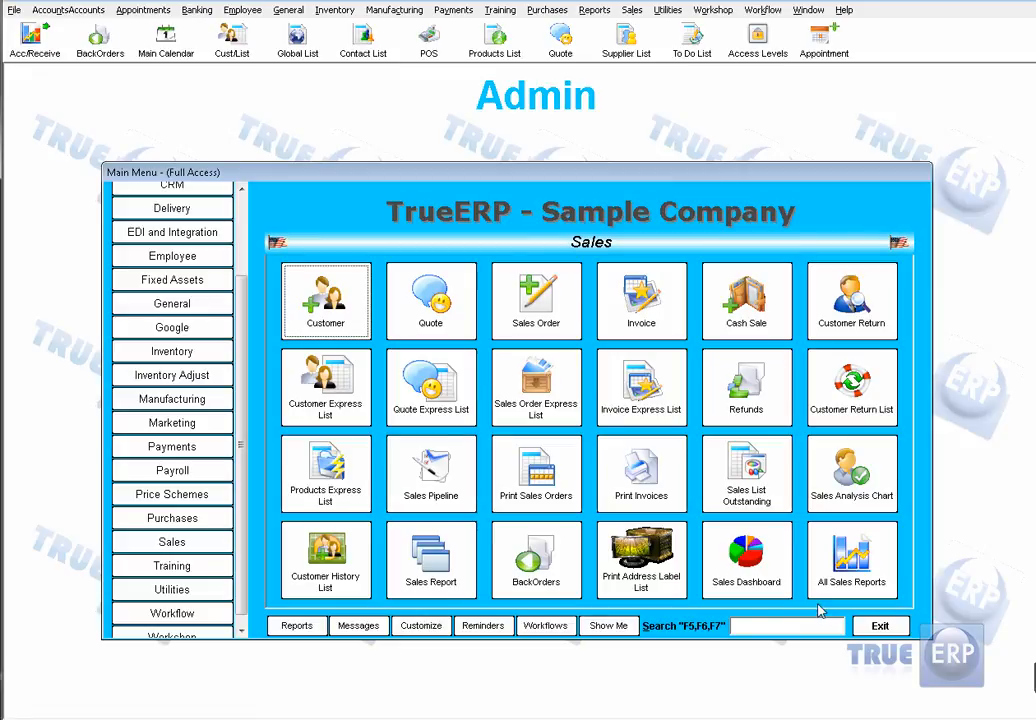
Open the first 4X4 World record from the Customer Express List and review its Accounts and General details
{"action": "left_click", "coordinate": [336, 398]}
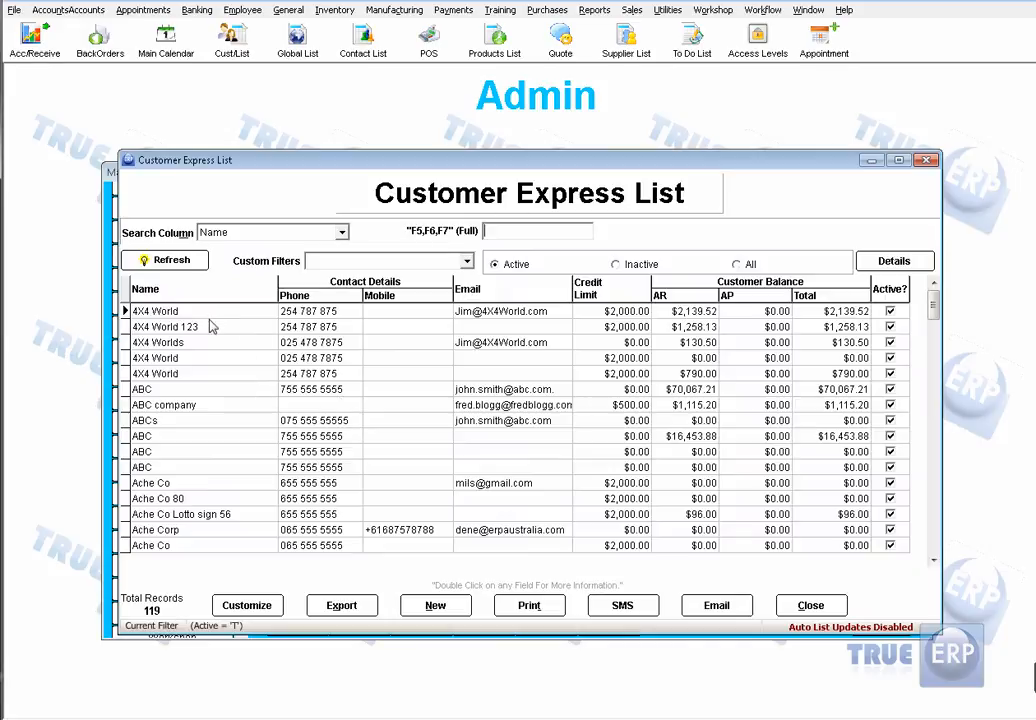
{"action": "double_click", "coordinate": [257, 316]}
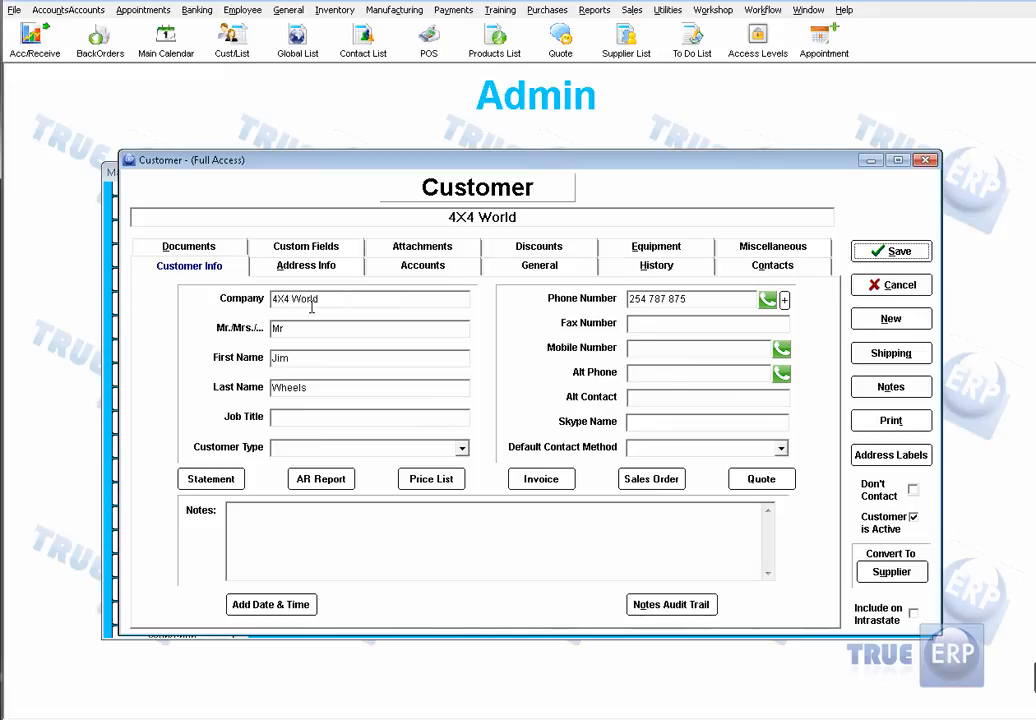
{"action": "left_click", "coordinate": [419, 270]}
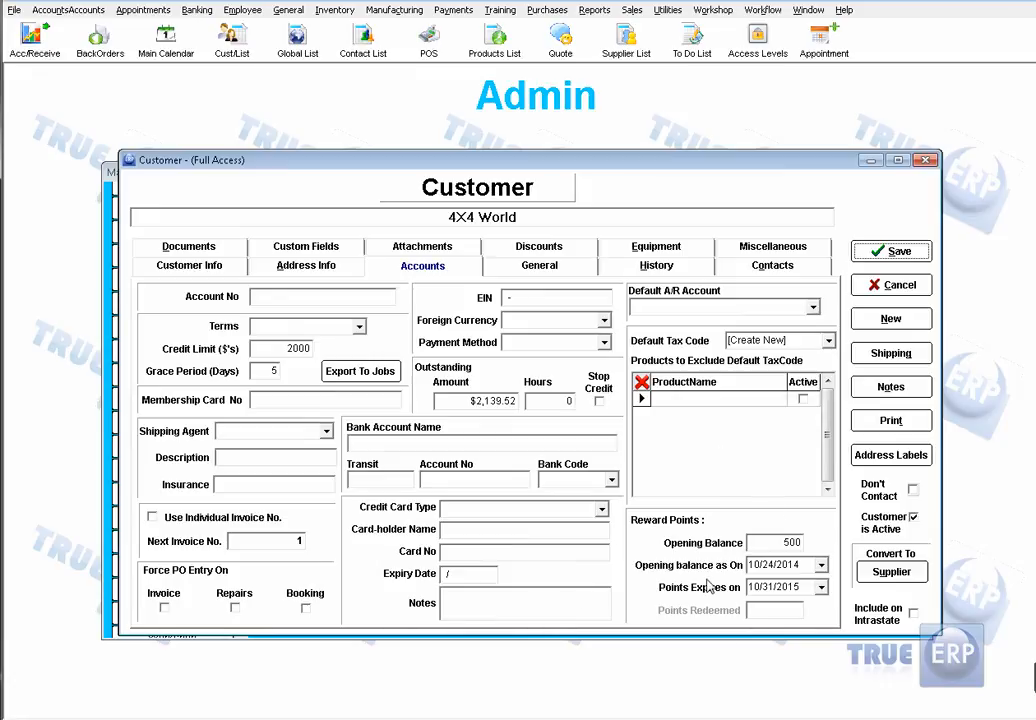
{"action": "left_click", "coordinate": [521, 268]}
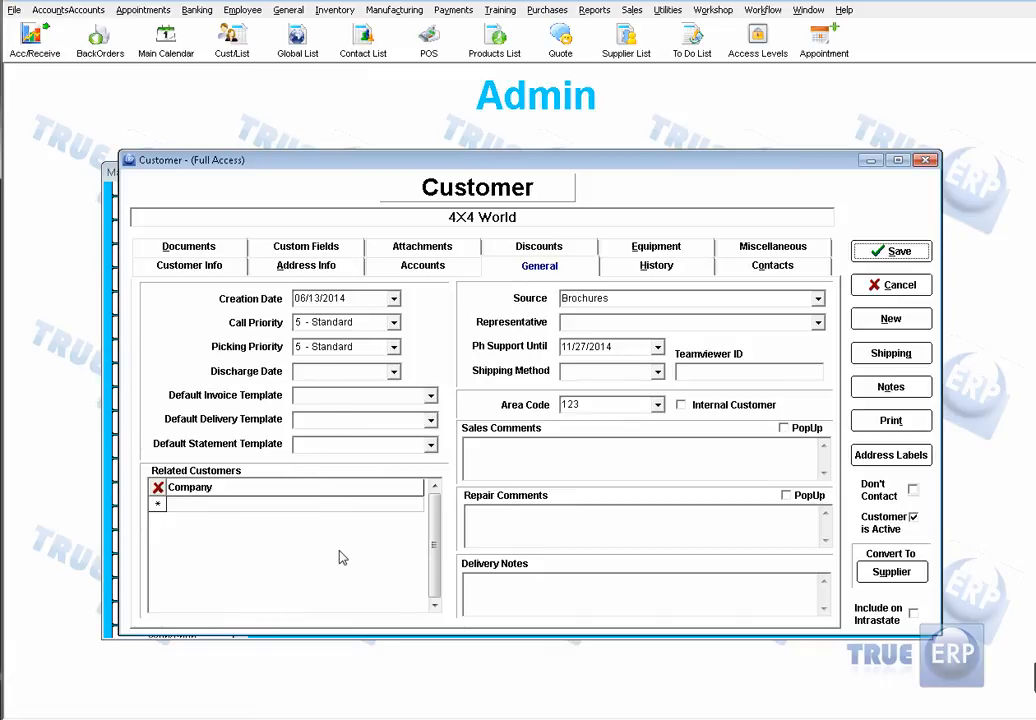
Review 4X4 World's invoice and product sales history, moving the history's start date back to September 2013
{"action": "left_click", "coordinate": [682, 268]}
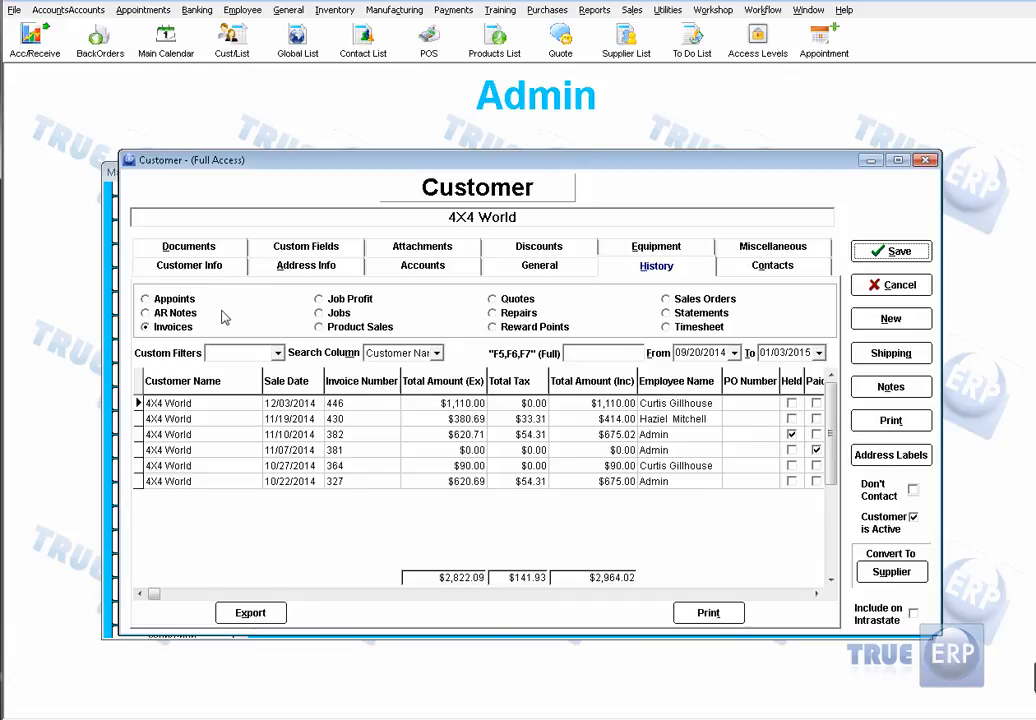
{"action": "left_click", "coordinate": [320, 327]}
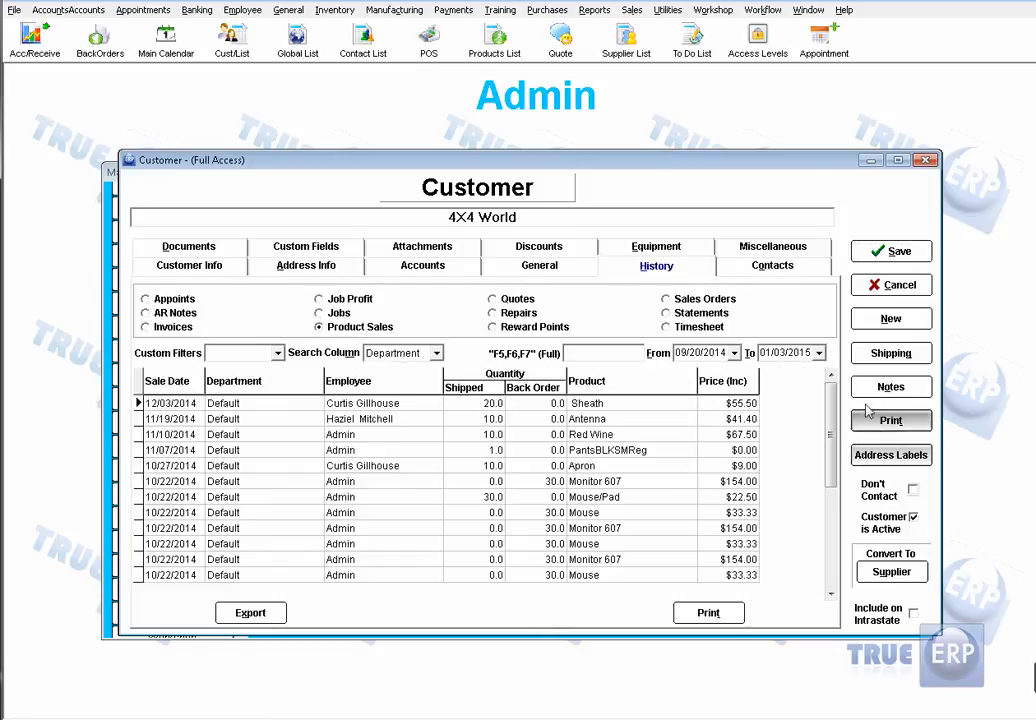
{"action": "left_click", "coordinate": [734, 352]}
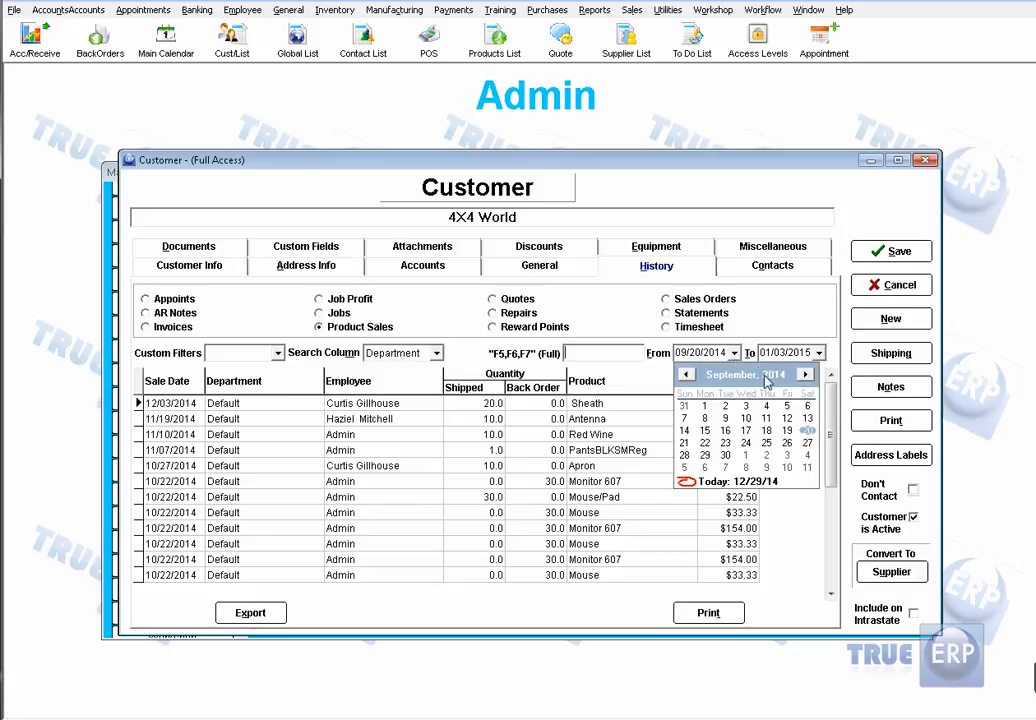
{"action": "left_click", "coordinate": [767, 381]}
{"action": "left_click", "coordinate": [808, 430]}
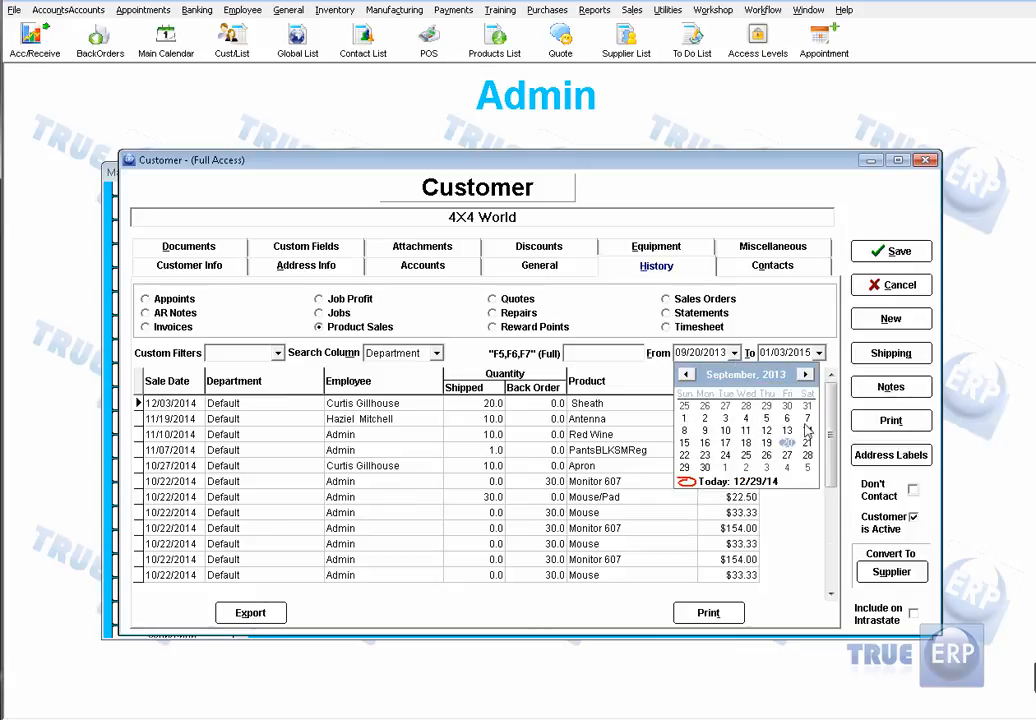
{"action": "left_click", "coordinate": [787, 418]}
Review the customer's history of quotes, sales orders and statements
{"action": "left_click", "coordinate": [505, 299]}
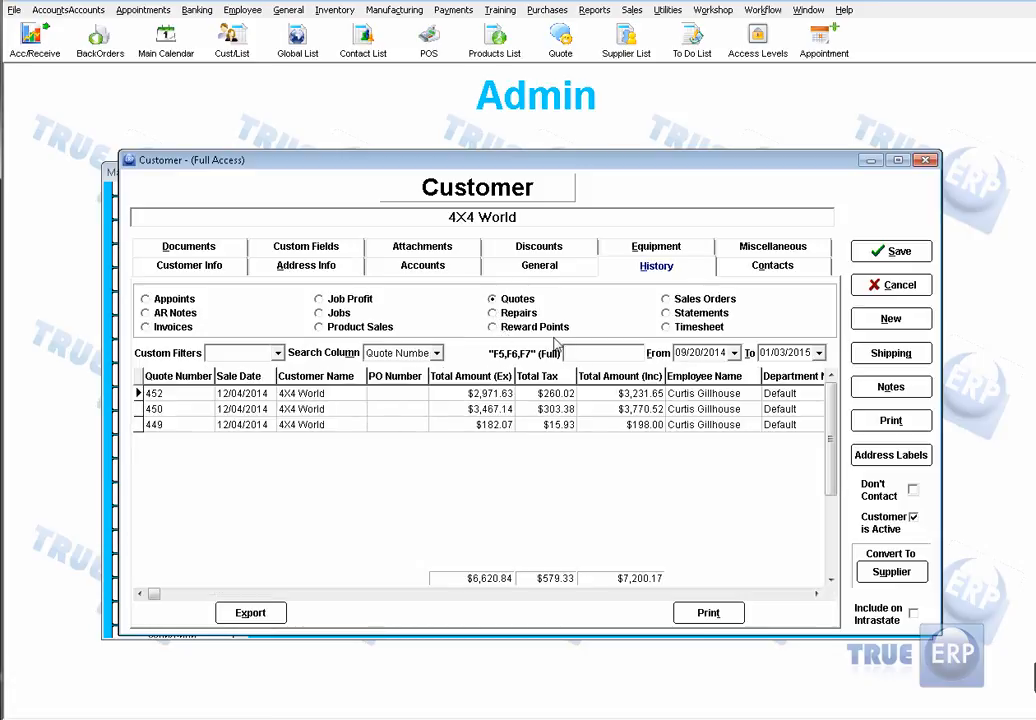
{"action": "left_click", "coordinate": [666, 299]}
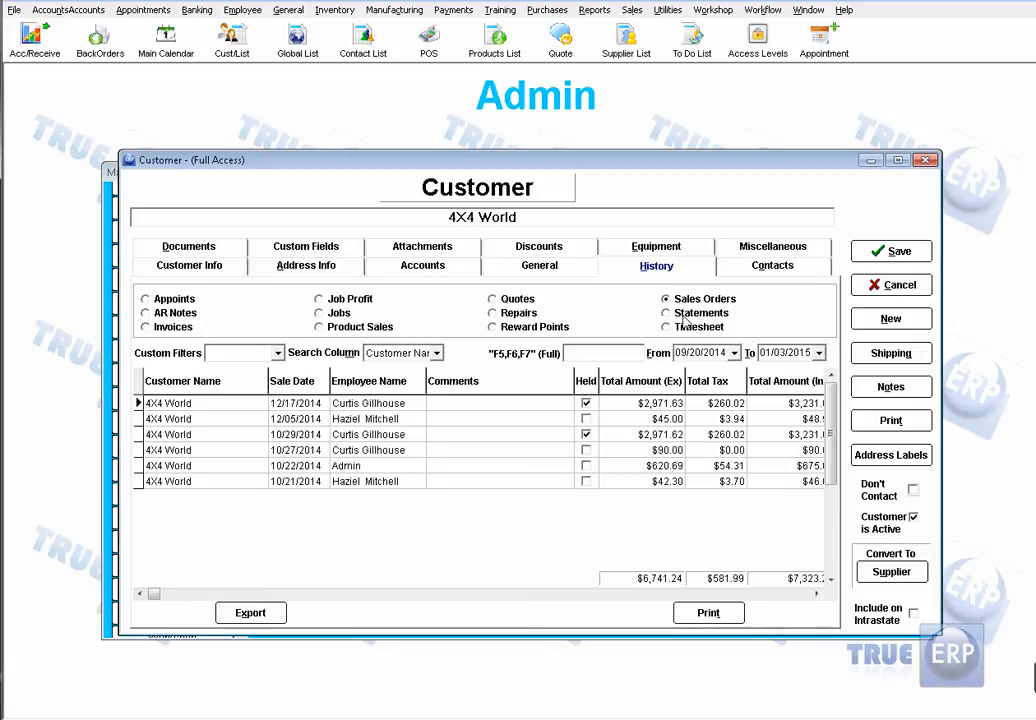
{"action": "left_click", "coordinate": [668, 314]}
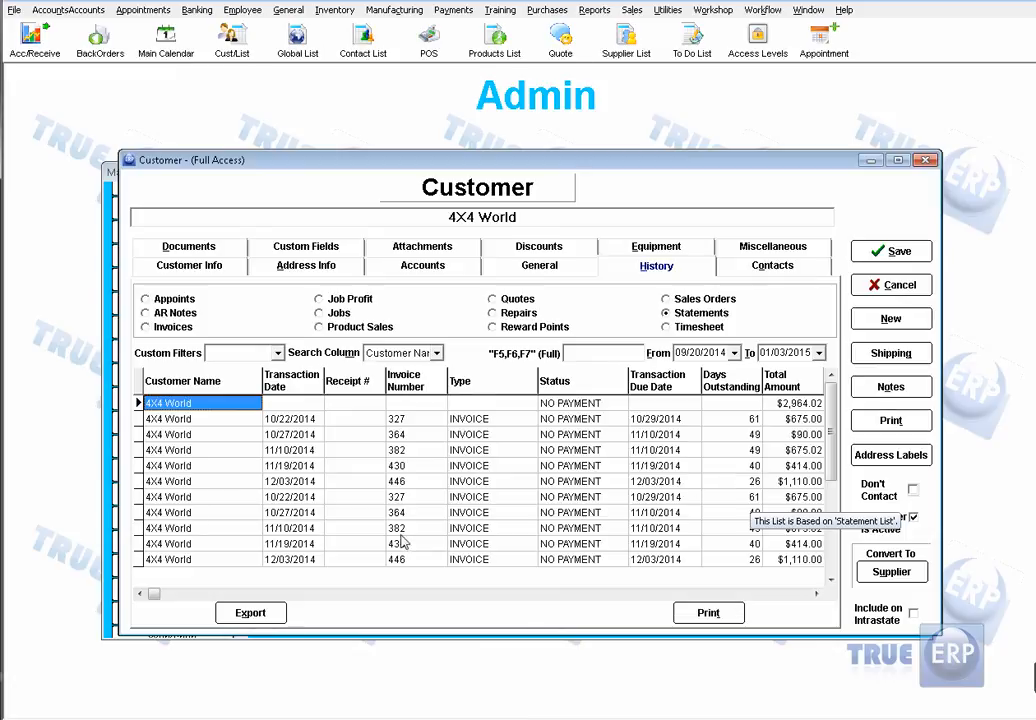
{"action": "left_click", "coordinate": [268, 615]}
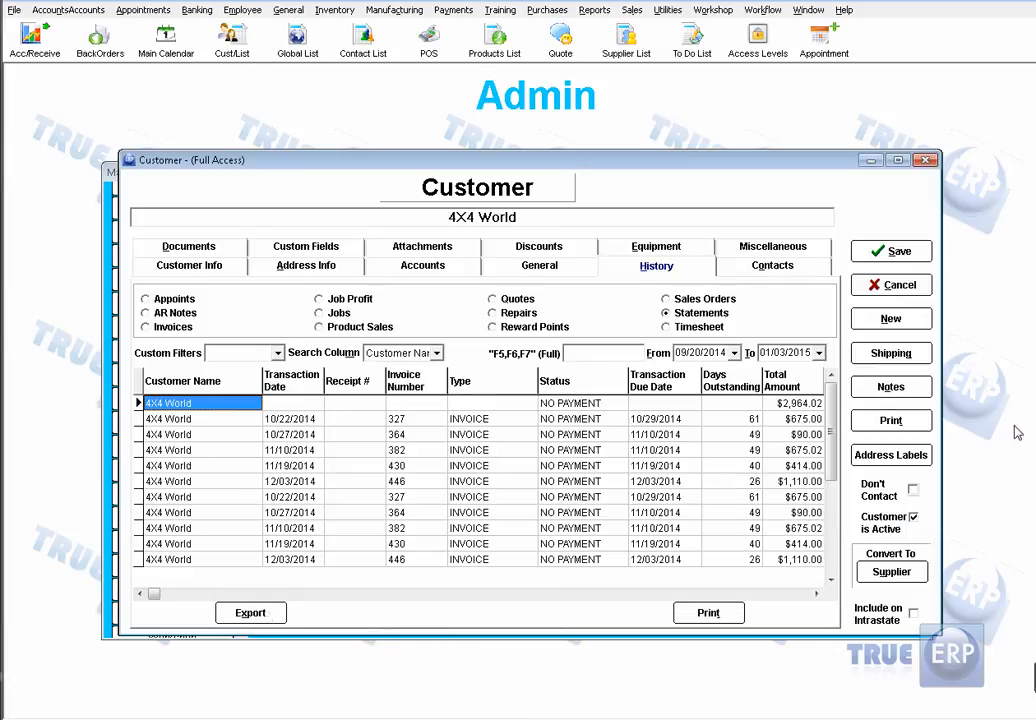
Review the customer's Contacts, Equipment, Discounts, Attachments and Documents, then close the record without keeping changes and close the customer list
{"action": "left_click", "coordinate": [800, 270]}
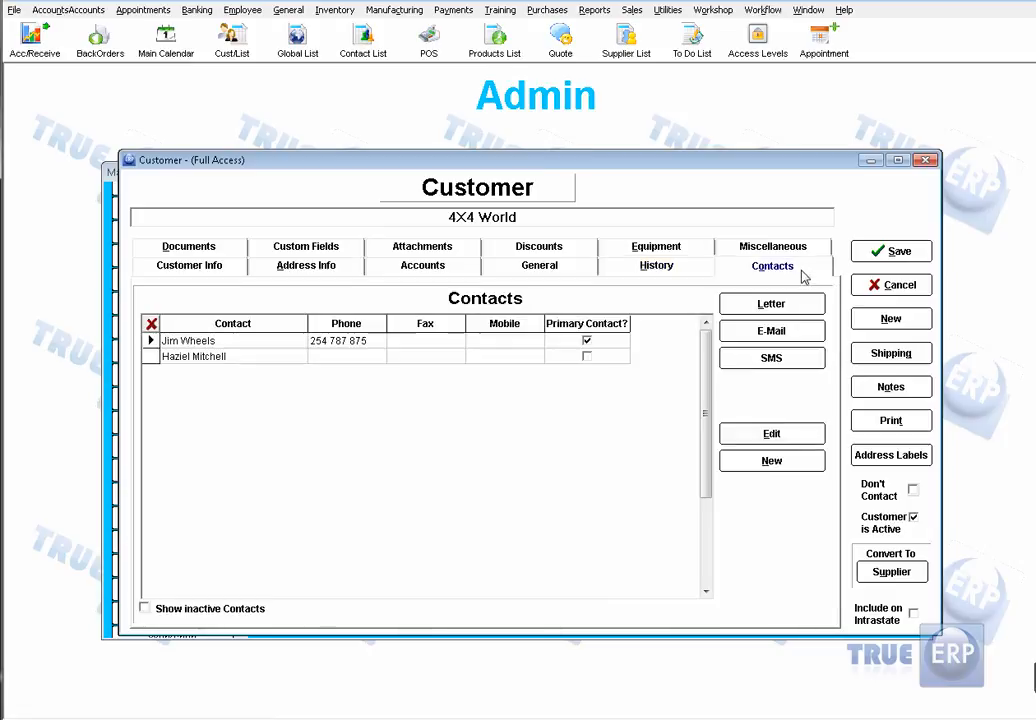
{"action": "left_click", "coordinate": [697, 252]}
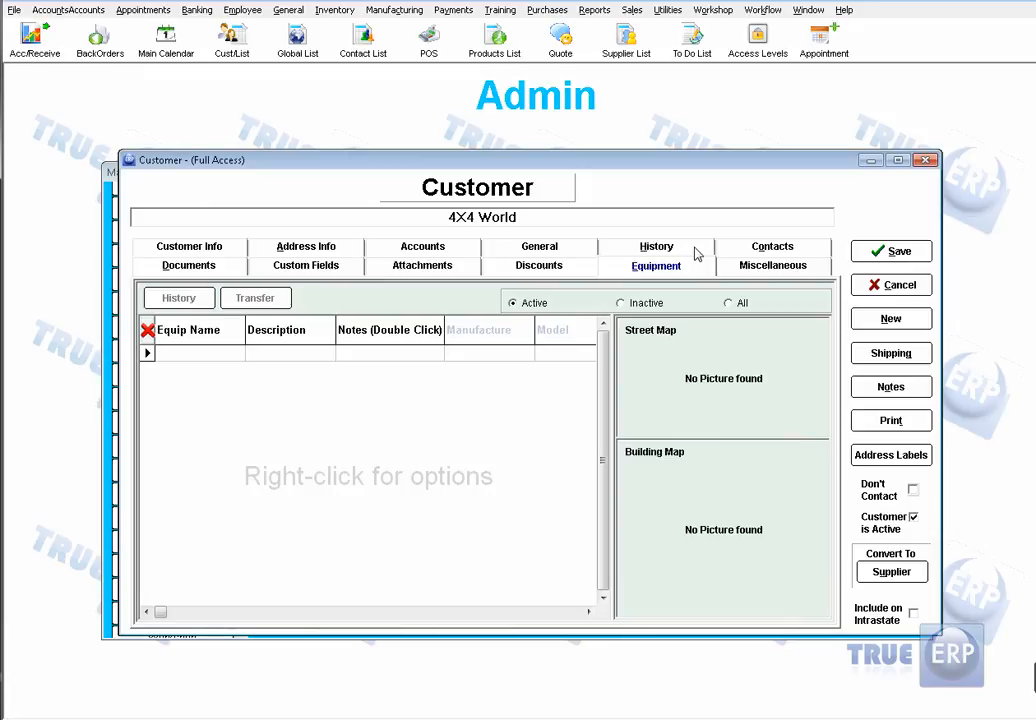
{"action": "left_click", "coordinate": [522, 266]}
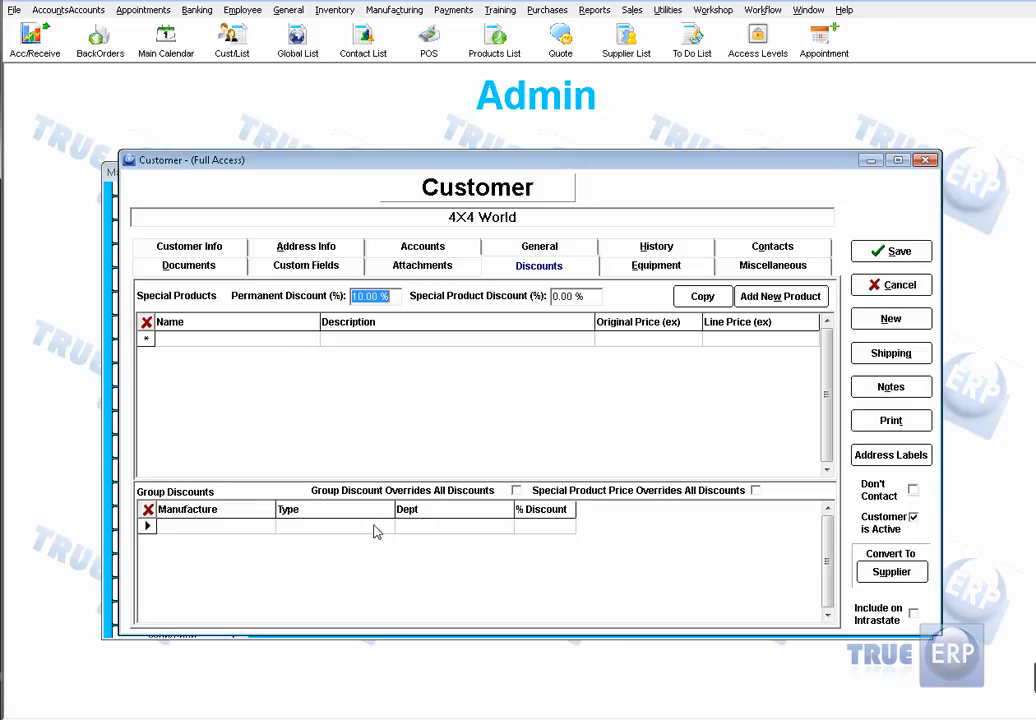
{"action": "left_click", "coordinate": [440, 270]}
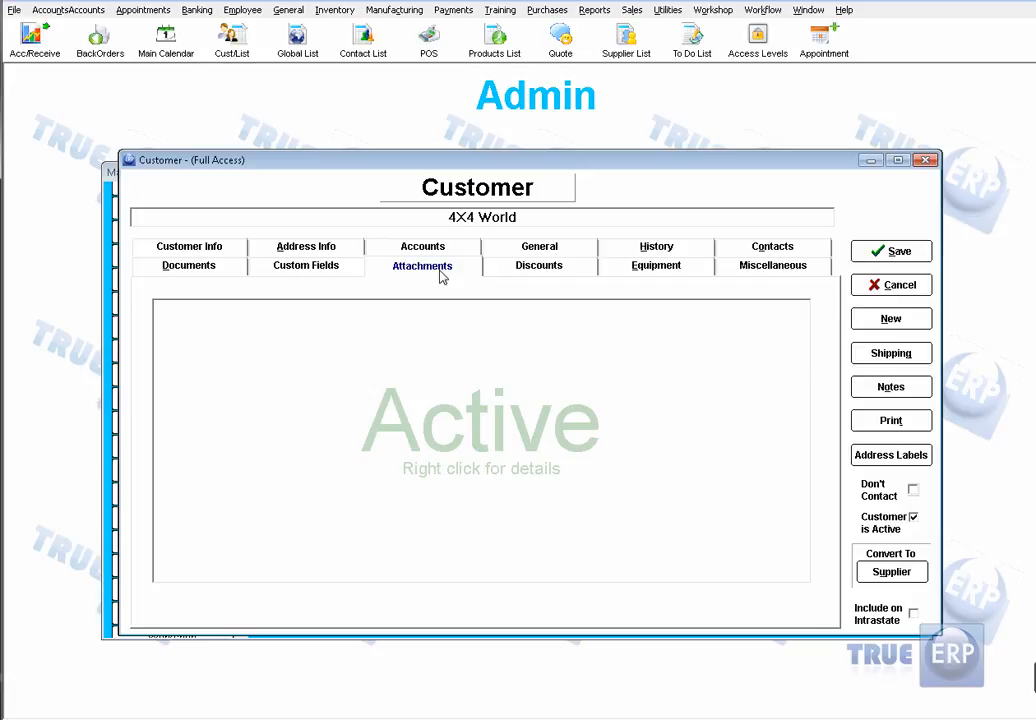
{"action": "left_click", "coordinate": [201, 272]}
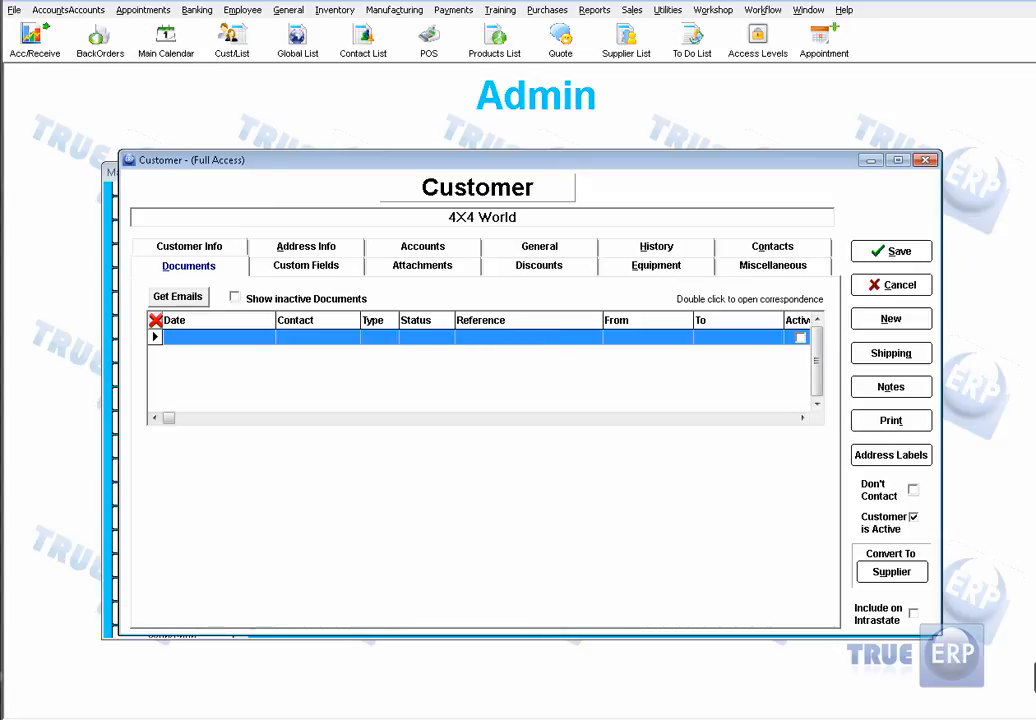
{"action": "left_click", "coordinate": [891, 285]}
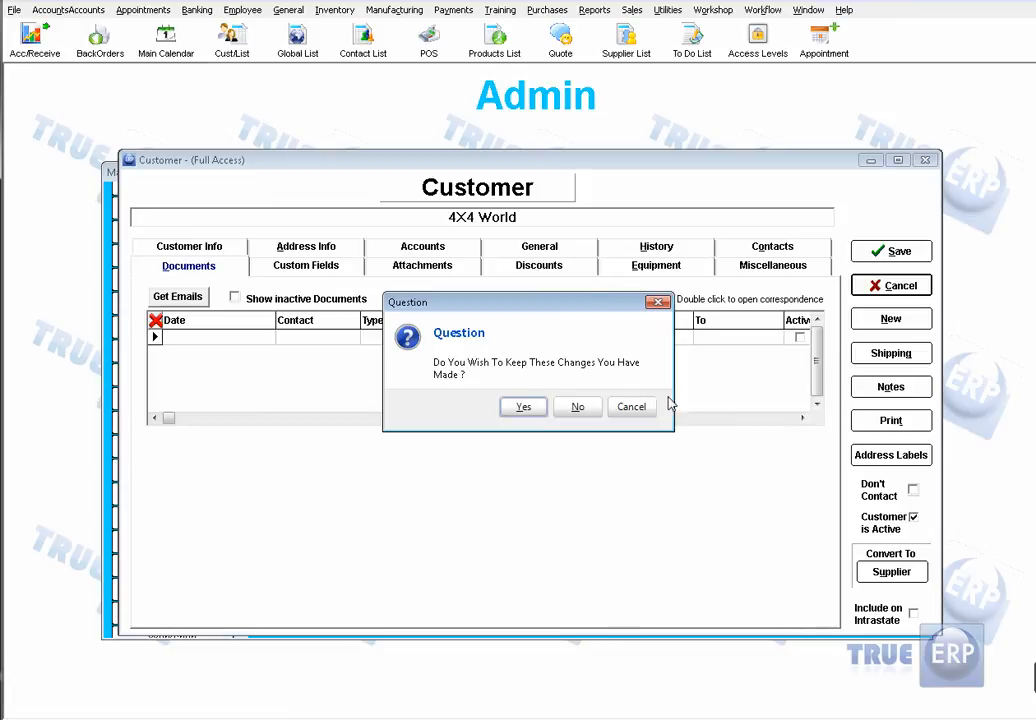
{"action": "left_click", "coordinate": [577, 406]}
{"action": "left_click", "coordinate": [812, 606]}
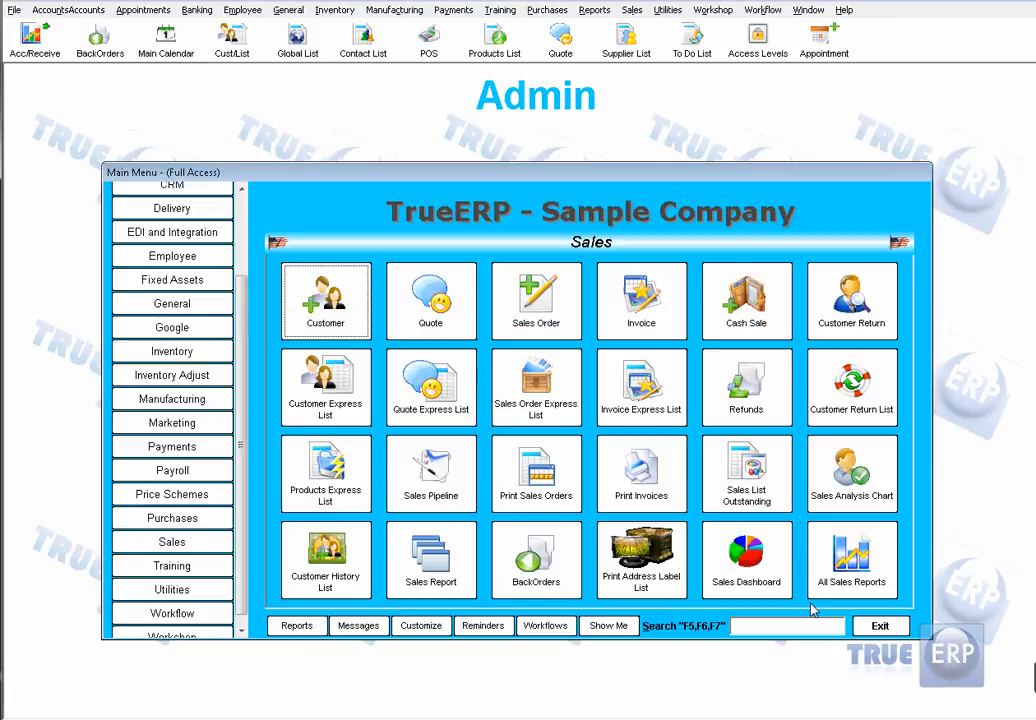
Look through the functions offered in the Training, Workflow and Workshop modules of the main menu
{"action": "left_click", "coordinate": [192, 566]}
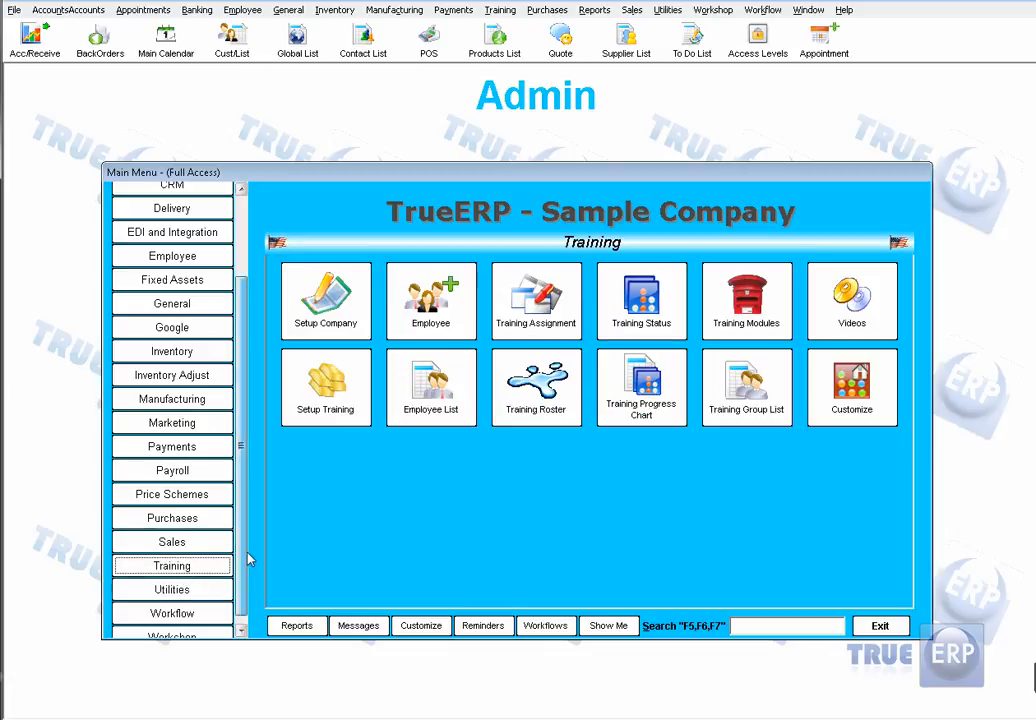
{"action": "scroll", "coordinate": [268, 590], "scroll_direction": "down", "scroll_amount": 1}
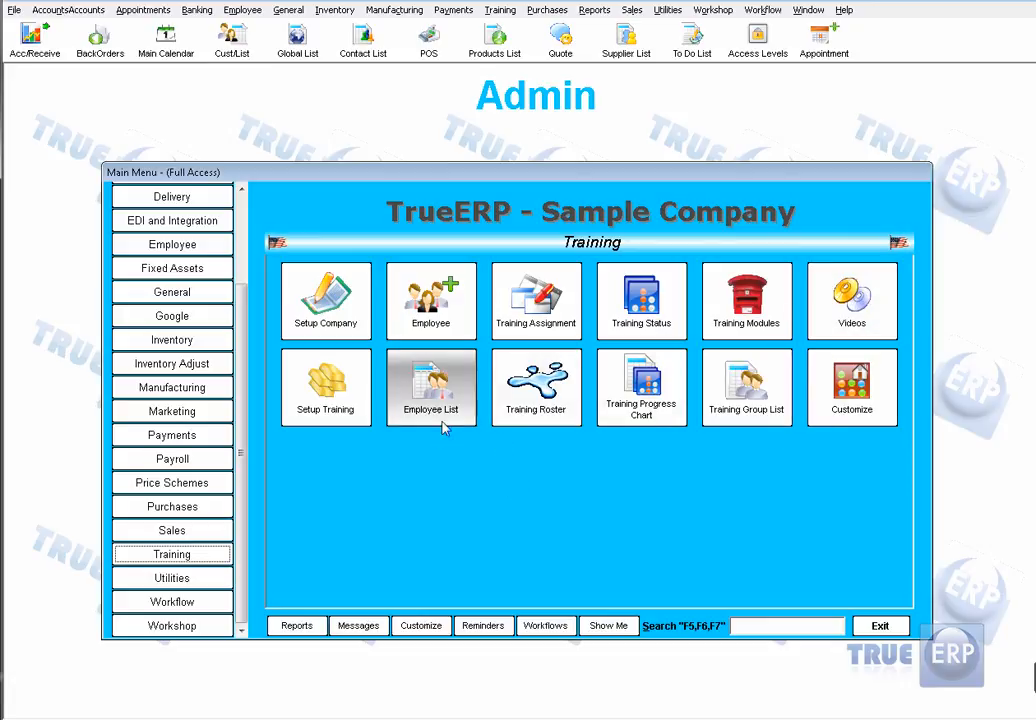
{"action": "left_click", "coordinate": [172, 602]}
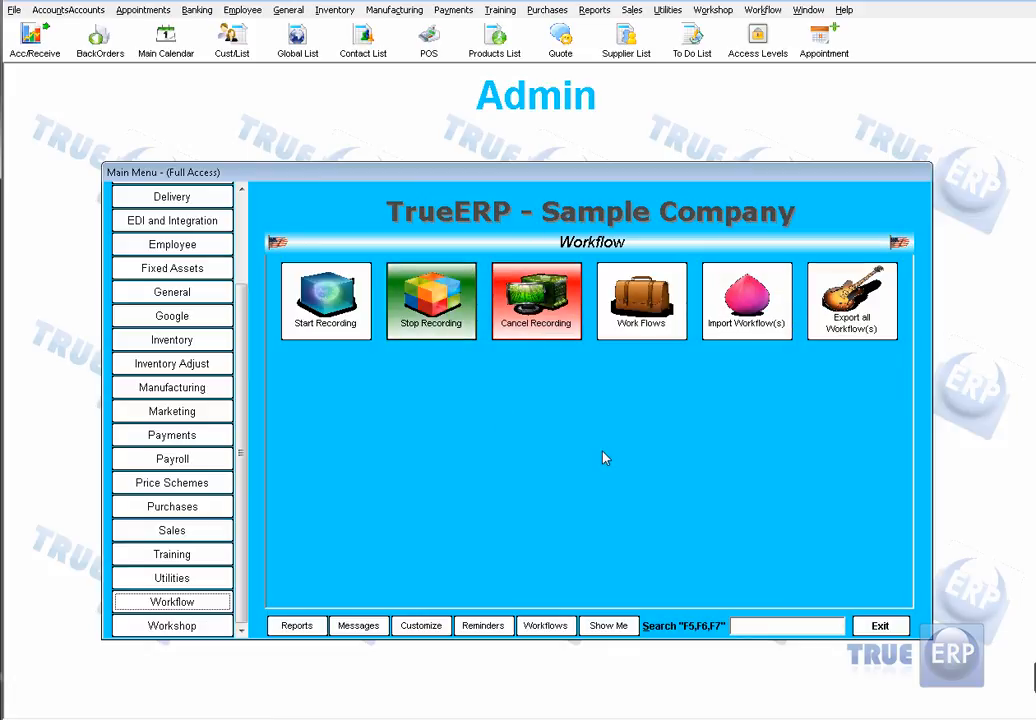
{"action": "left_click", "coordinate": [224, 630]}
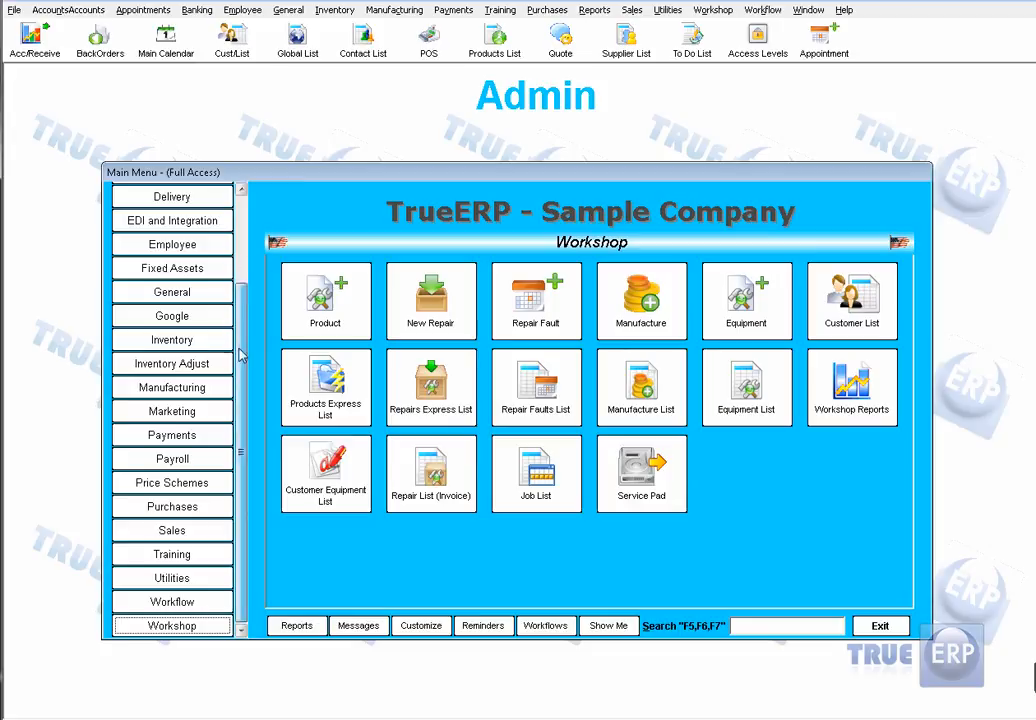
{"action": "scroll", "coordinate": [247, 213], "scroll_direction": "up", "scroll_amount": 2}
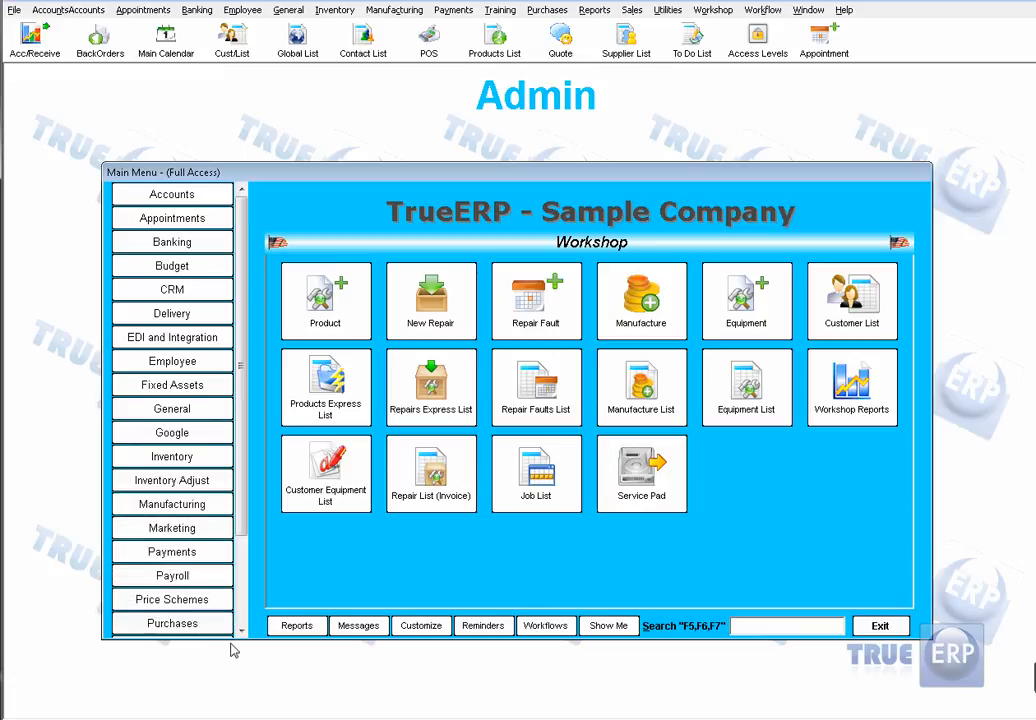
Open the main menu customization and delete all of its existing pages, confirming the deletions
{"action": "left_click", "coordinate": [416, 627]}
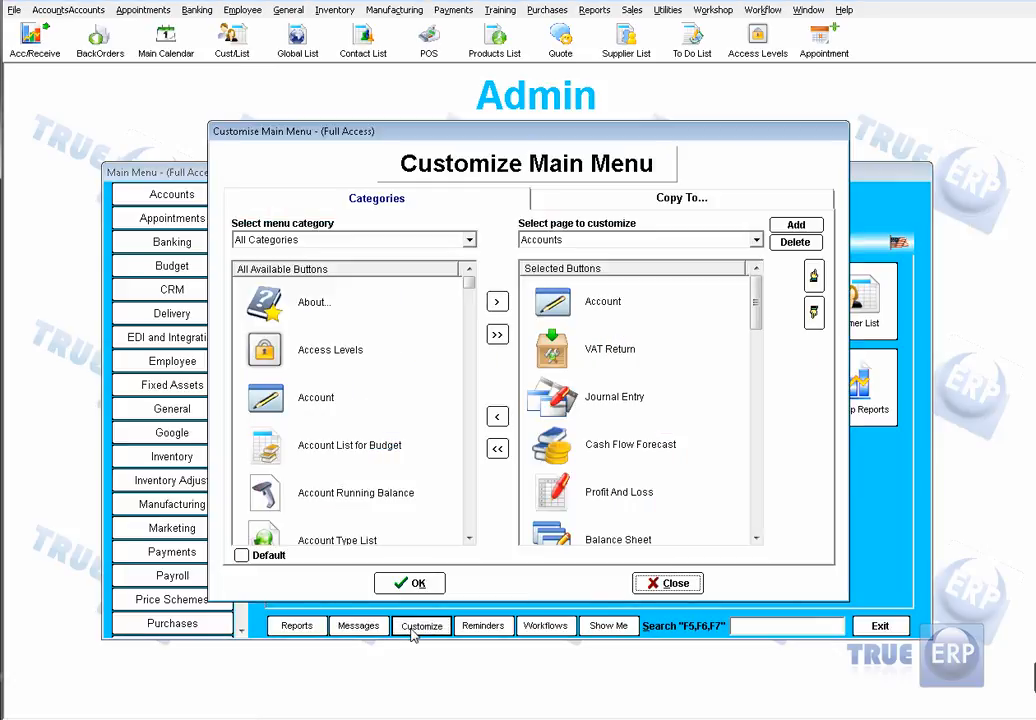
{"action": "left_click", "coordinate": [788, 247]}
{"action": "key", "text": "Return"}
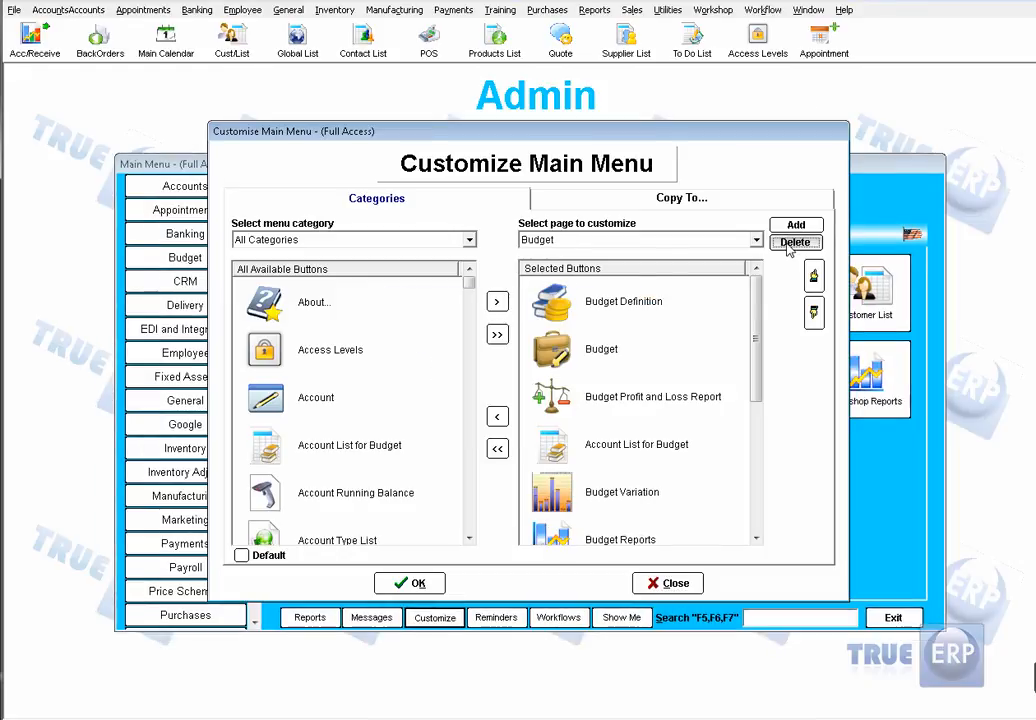
{"action": "left_click", "coordinate": [788, 247]}
{"action": "key", "text": "Return"}
{"action": "left_click", "coordinate": [788, 247]}
{"action": "key", "text": "Return"}
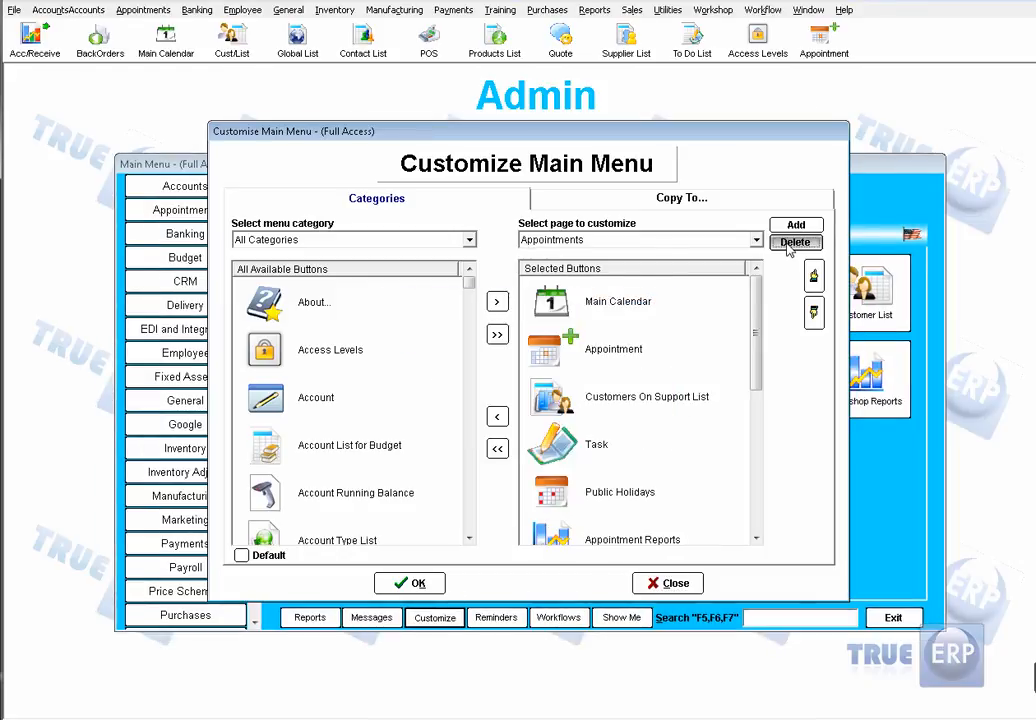
{"action": "left_click", "coordinate": [788, 247]}
{"action": "key", "text": "Return"}
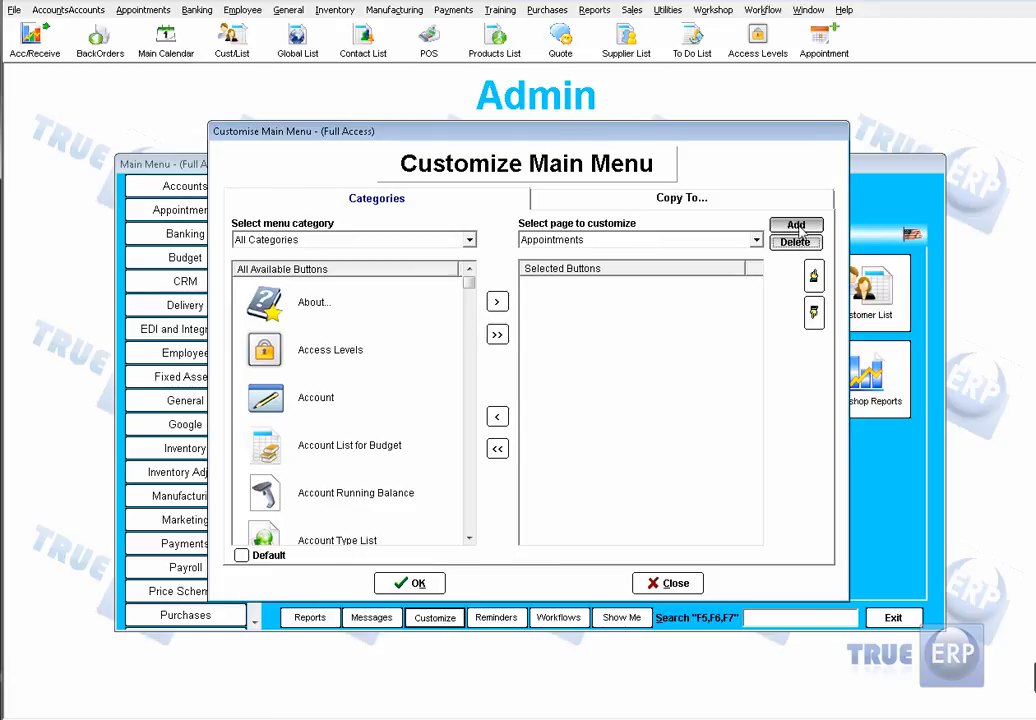
Add a main menu page named Sales, put the Access Levels button on it, and apply the customization
{"action": "left_click", "coordinate": [796, 225]}
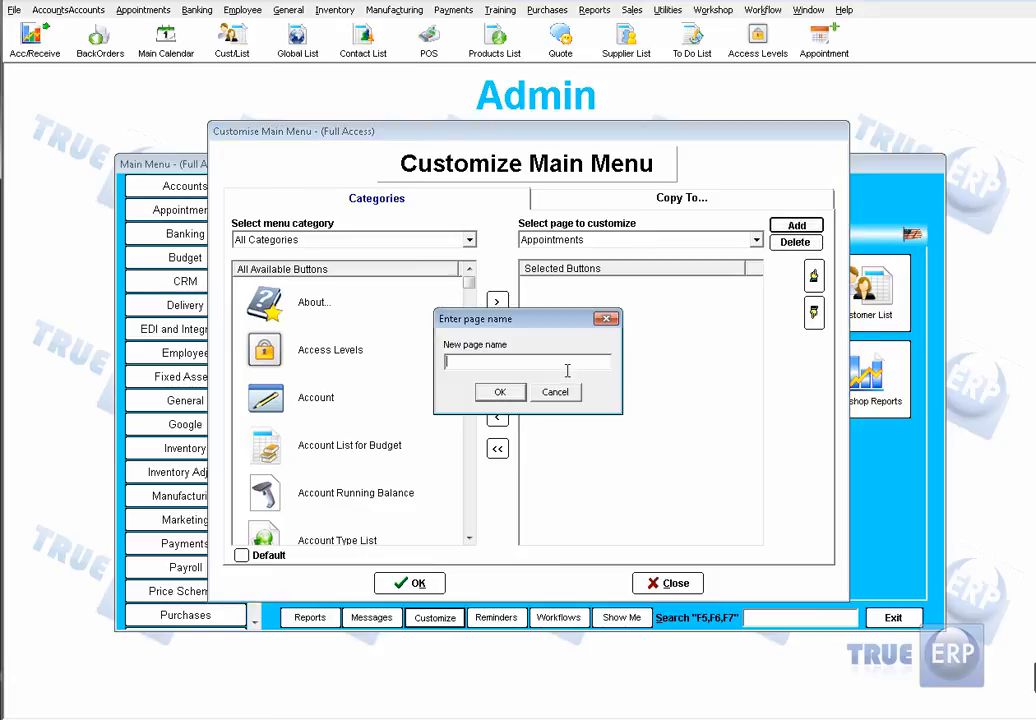
{"action": "type", "text": "Sales"}
{"action": "left_click", "coordinate": [501, 392]}
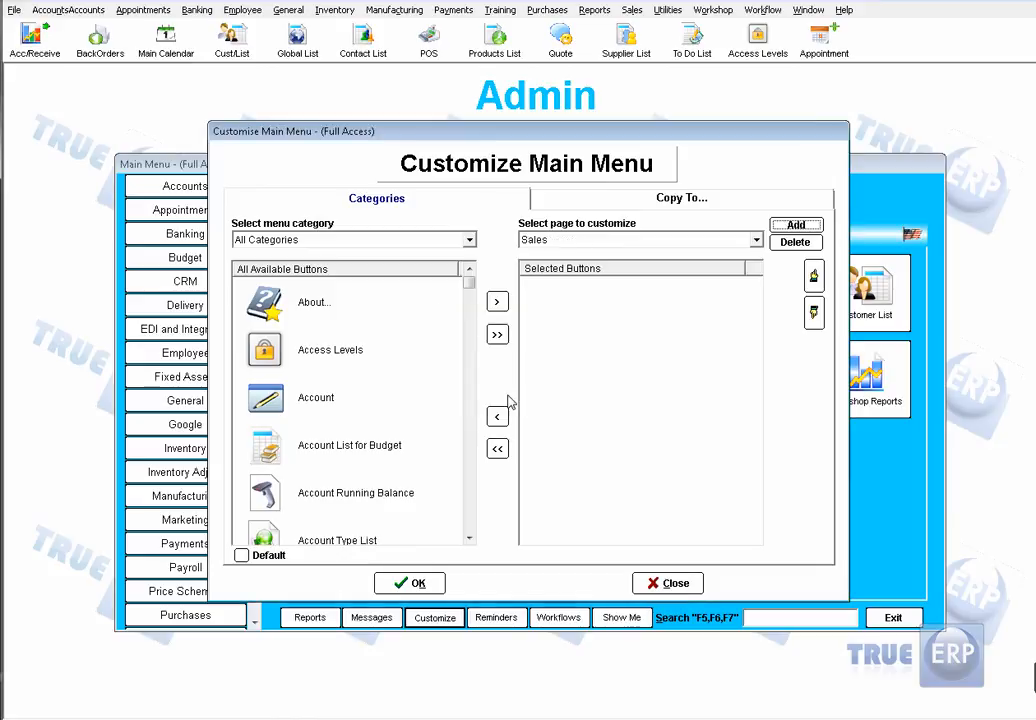
{"action": "left_click", "coordinate": [349, 363]}
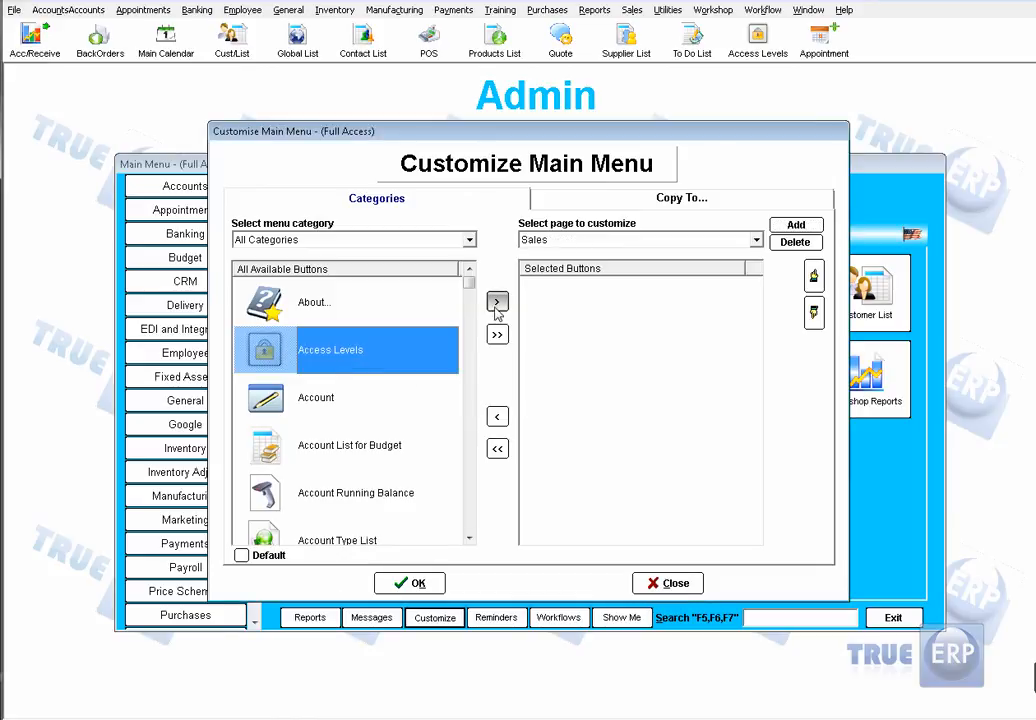
{"action": "left_click", "coordinate": [497, 302]}
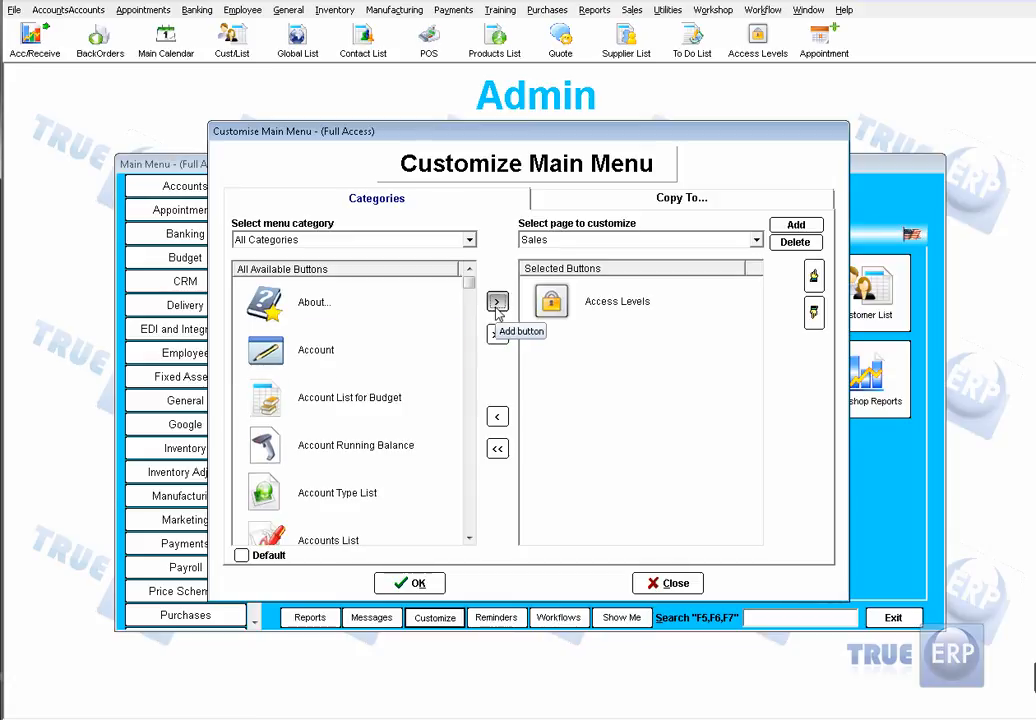
{"action": "left_click", "coordinate": [416, 583]}
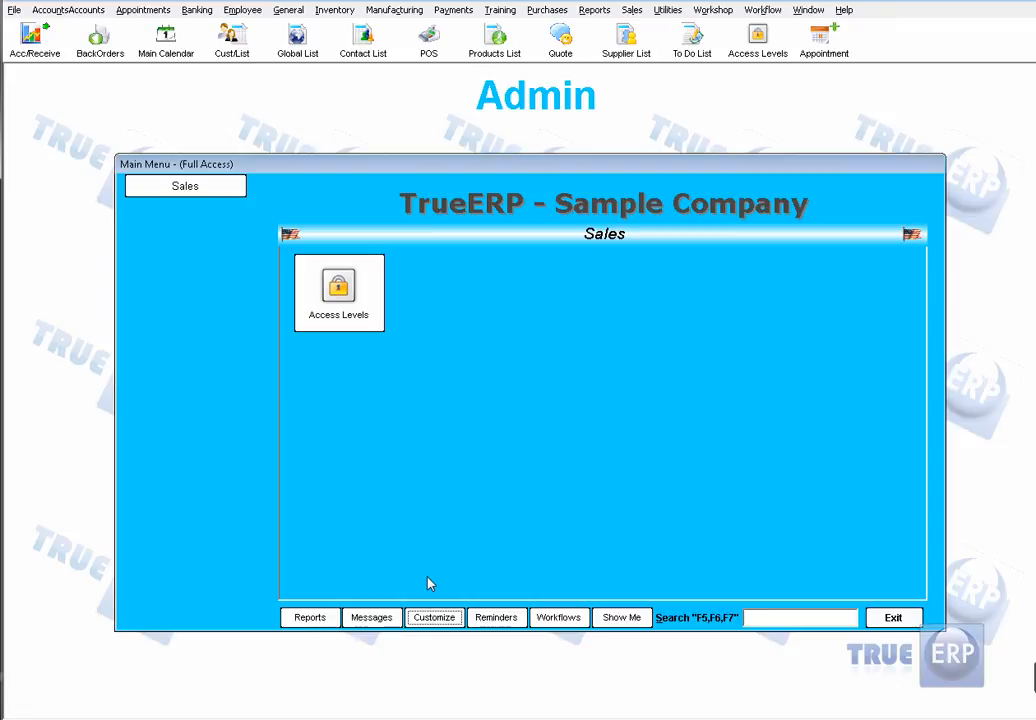
Review the Admin employee's POS permissions in Access Levels and close them without saving
{"action": "left_click", "coordinate": [361, 323]}
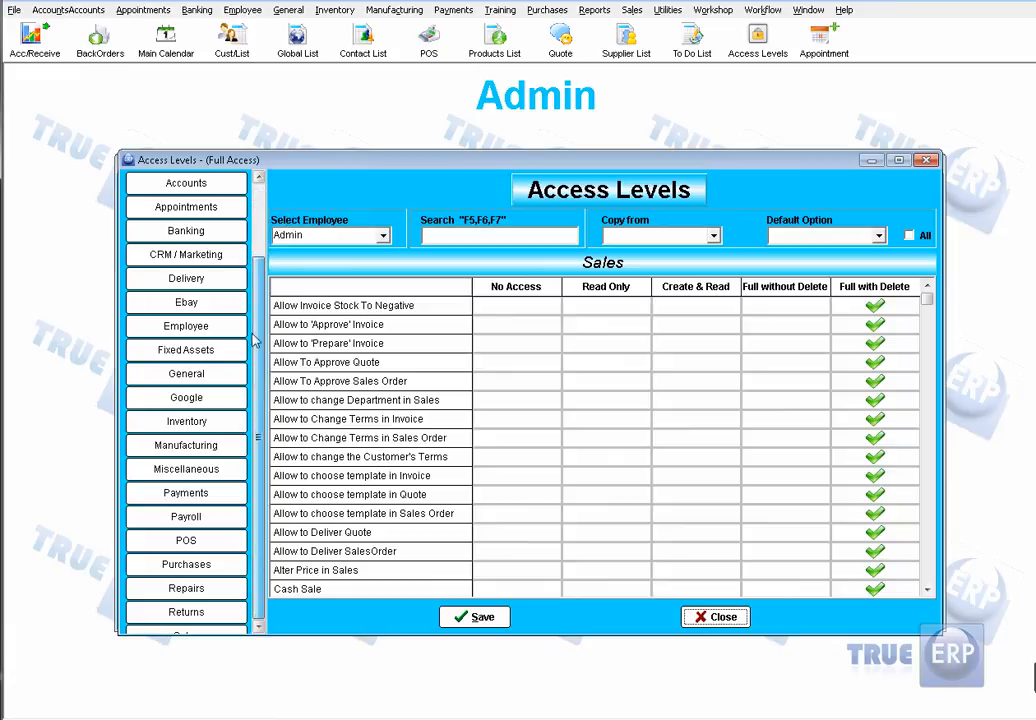
{"action": "scroll", "coordinate": [237, 601], "scroll_direction": "down", "scroll_amount": 2}
{"action": "left_click", "coordinate": [216, 459]}
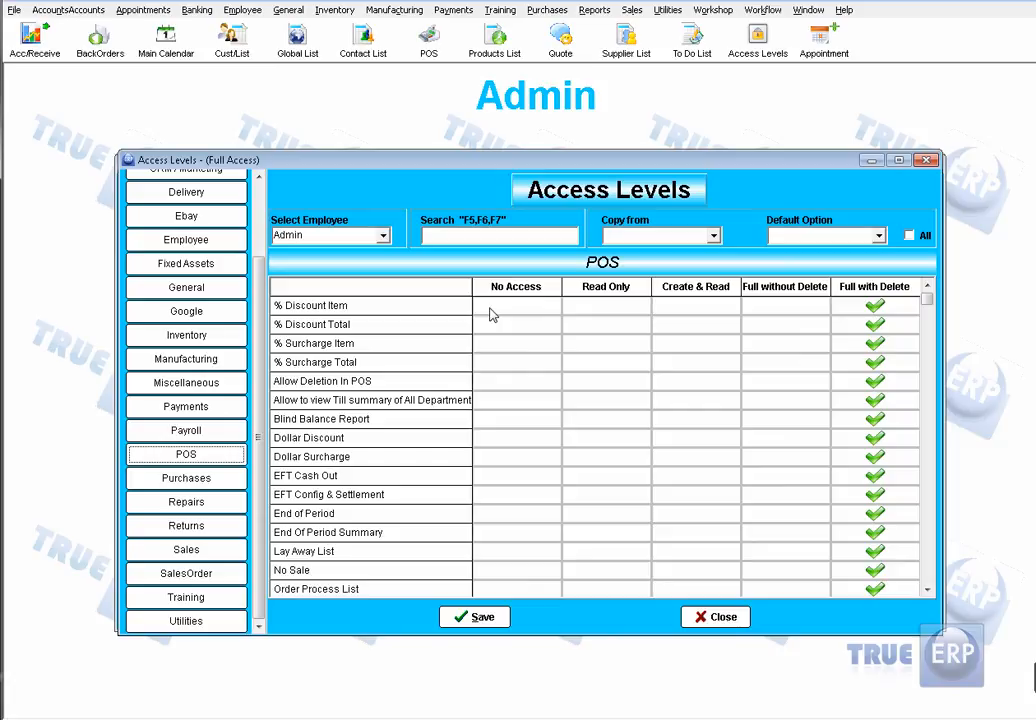
{"action": "left_click", "coordinate": [716, 616]}
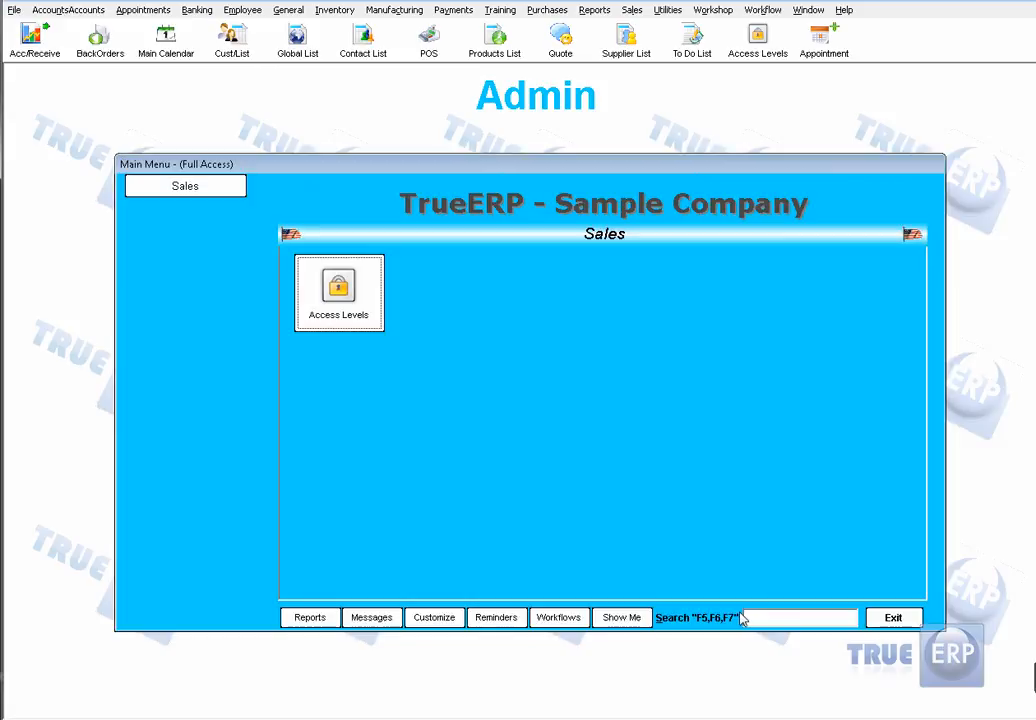
Restore the default layout of the main menu through its customization
{"action": "left_click", "coordinate": [448, 619]}
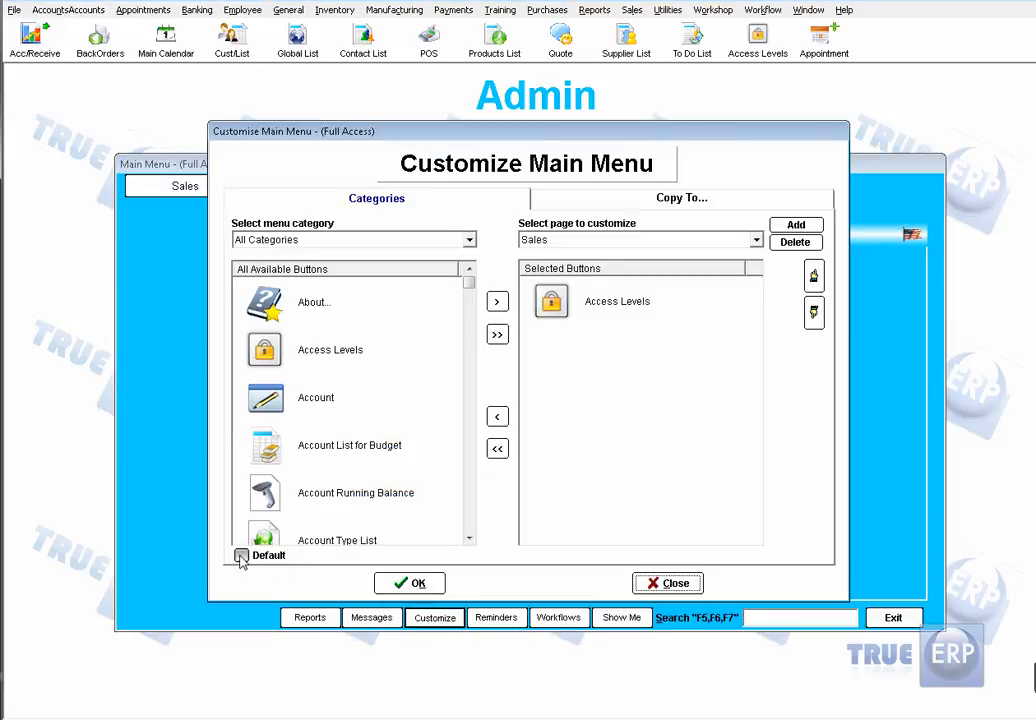
{"action": "left_click", "coordinate": [241, 557]}
{"action": "left_click", "coordinate": [412, 583]}
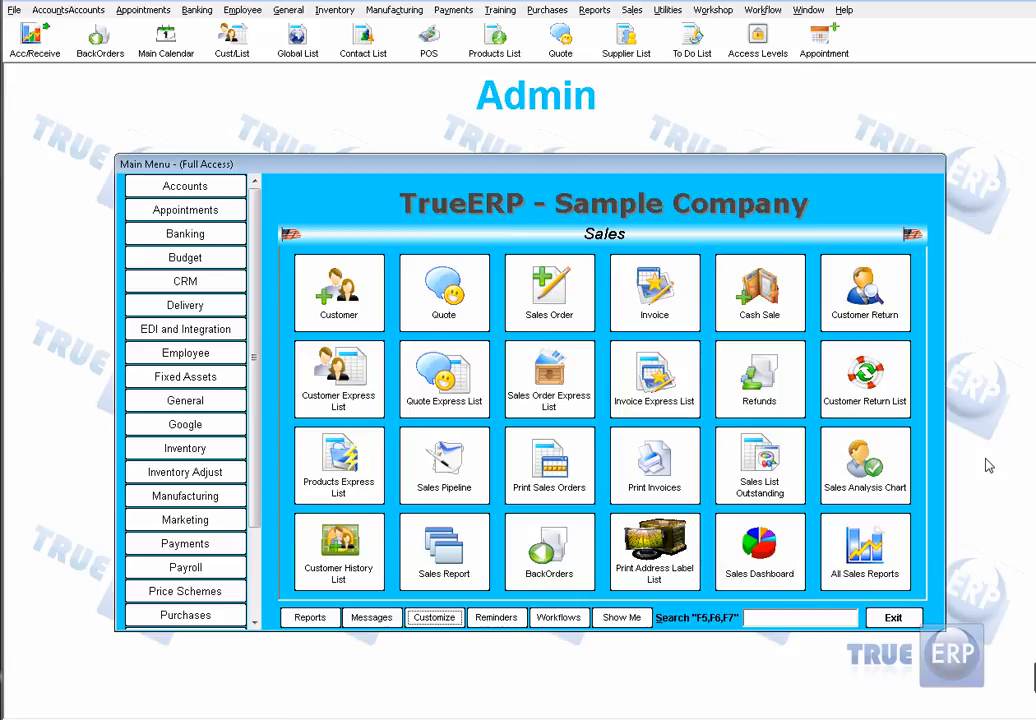
In the Customer Express List, move the Credit Limit column directly after Name and sort the list by it
{"action": "left_click", "coordinate": [337, 372]}
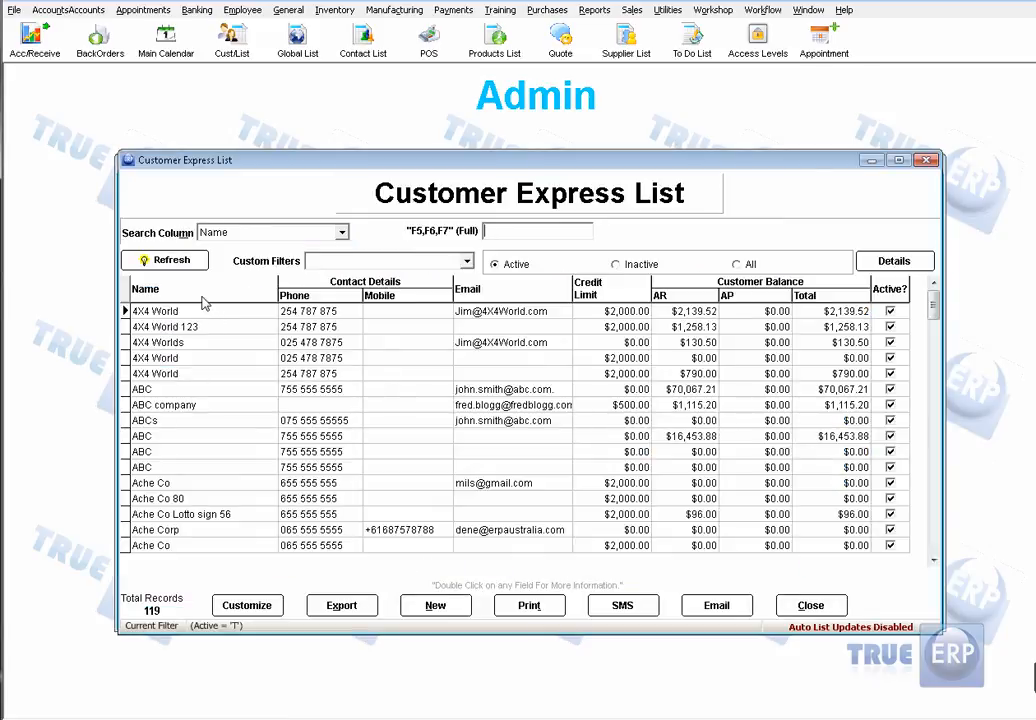
{"action": "left_click_drag", "start_coordinate": [588, 288], "coordinate": [310, 295]}
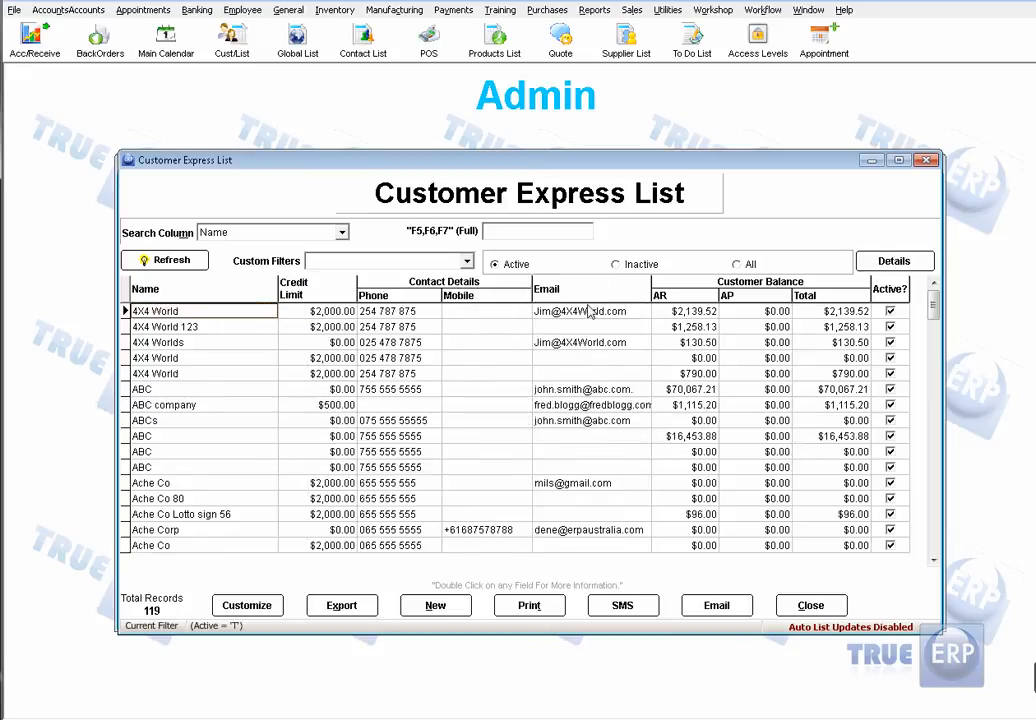
{"action": "left_click", "coordinate": [315, 290]}
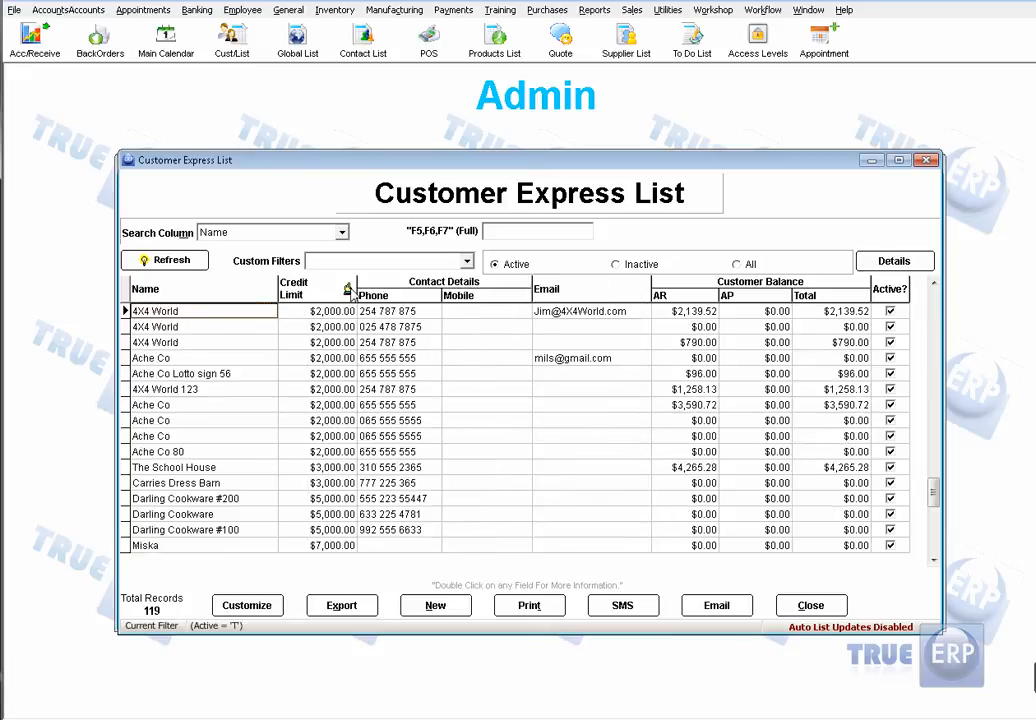
Filter the customer list by the company name 4X4 World and clear the filter again
{"action": "left_click", "coordinate": [213, 313]}
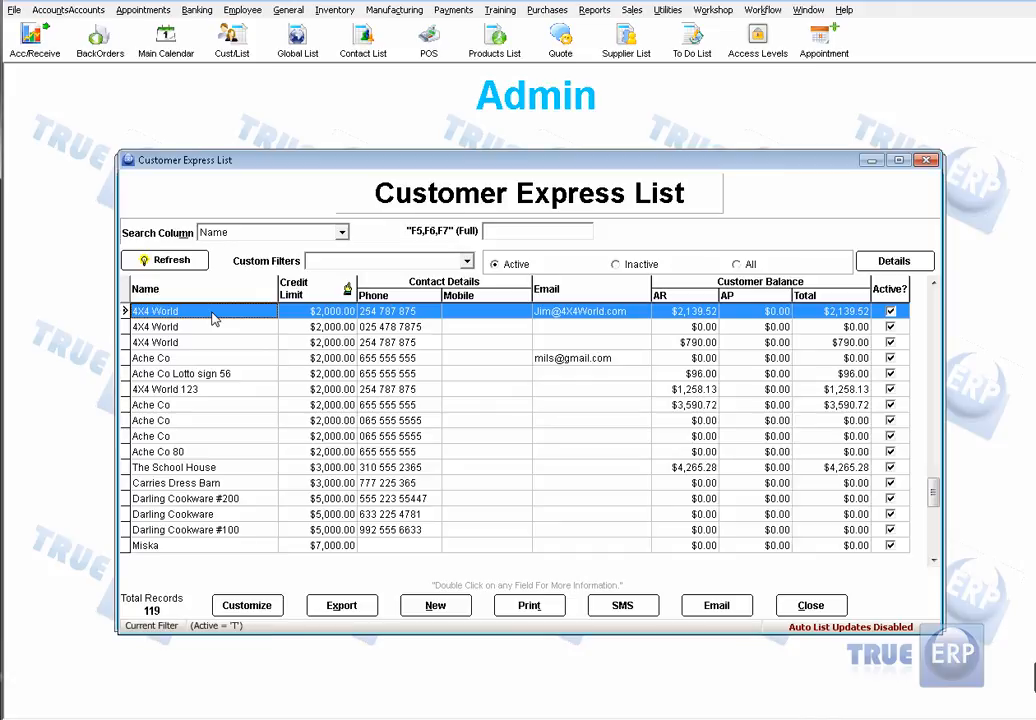
{"action": "double_click", "coordinate": [213, 318]}
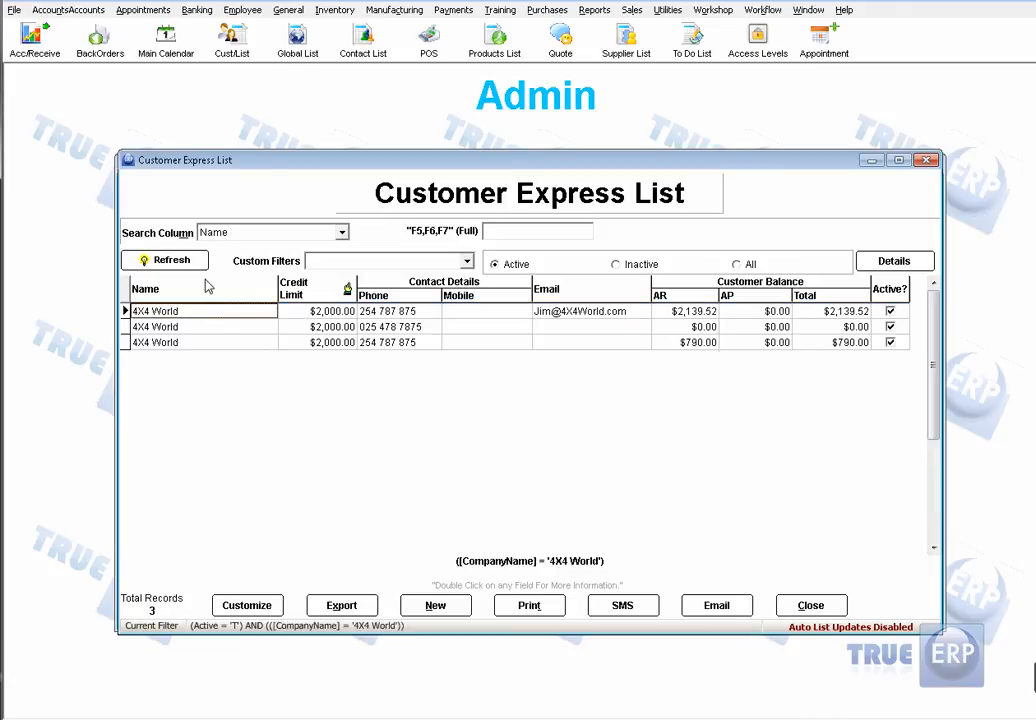
{"action": "right_click", "coordinate": [305, 342]}
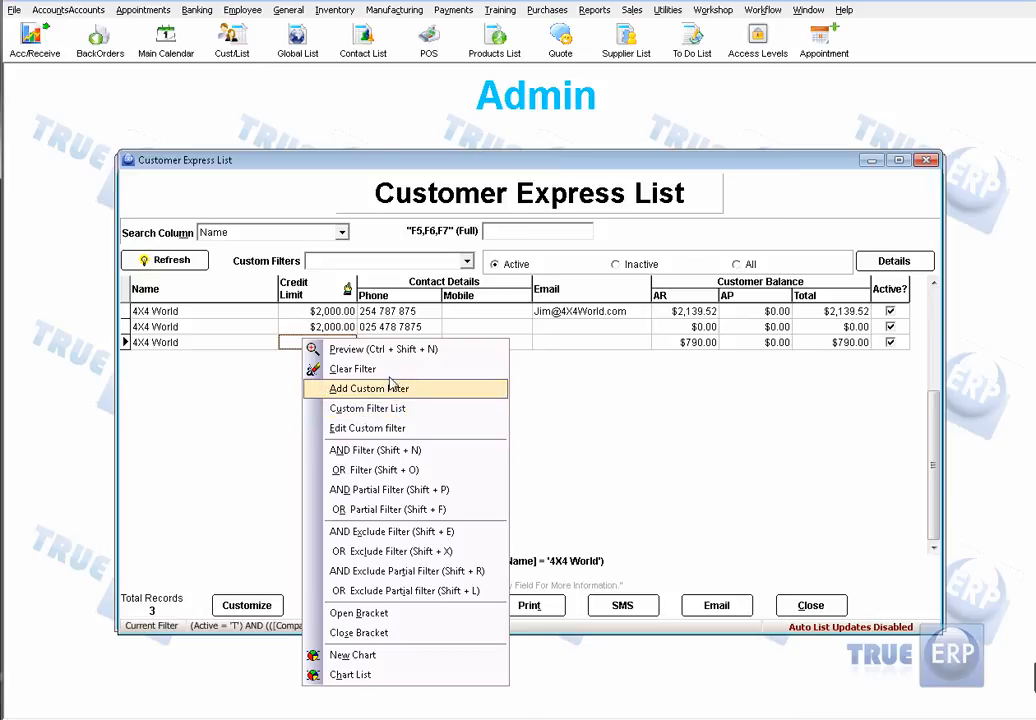
{"action": "left_click", "coordinate": [330, 368]}
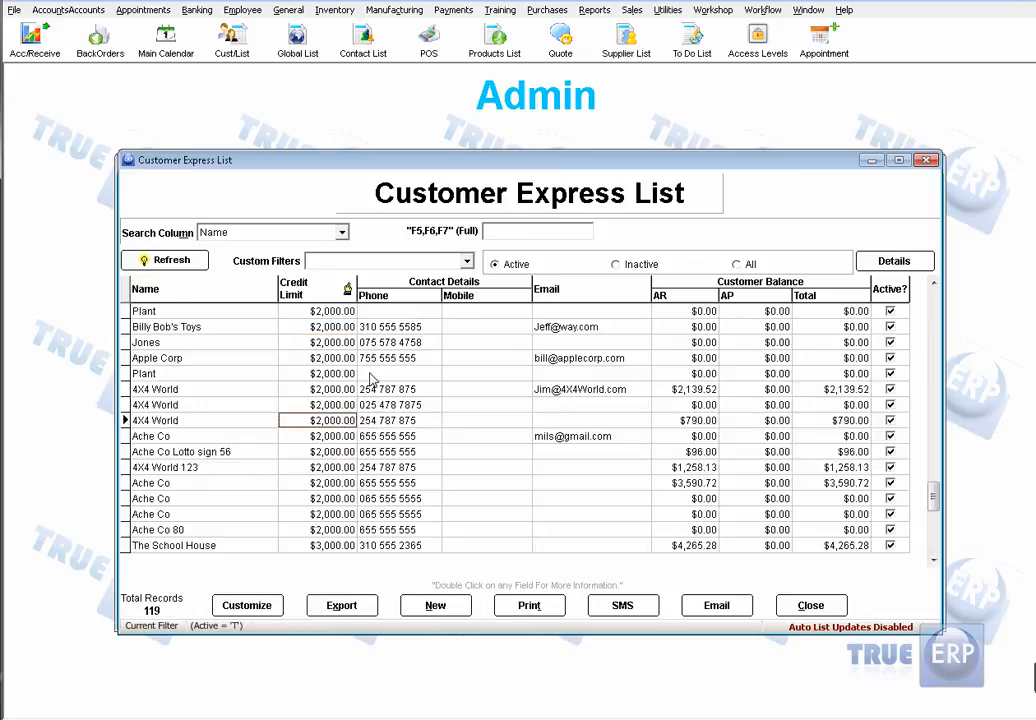
In the customer list's customization, deselect the Job Name, AR Balance and Balance columns
{"action": "left_click", "coordinate": [250, 612]}
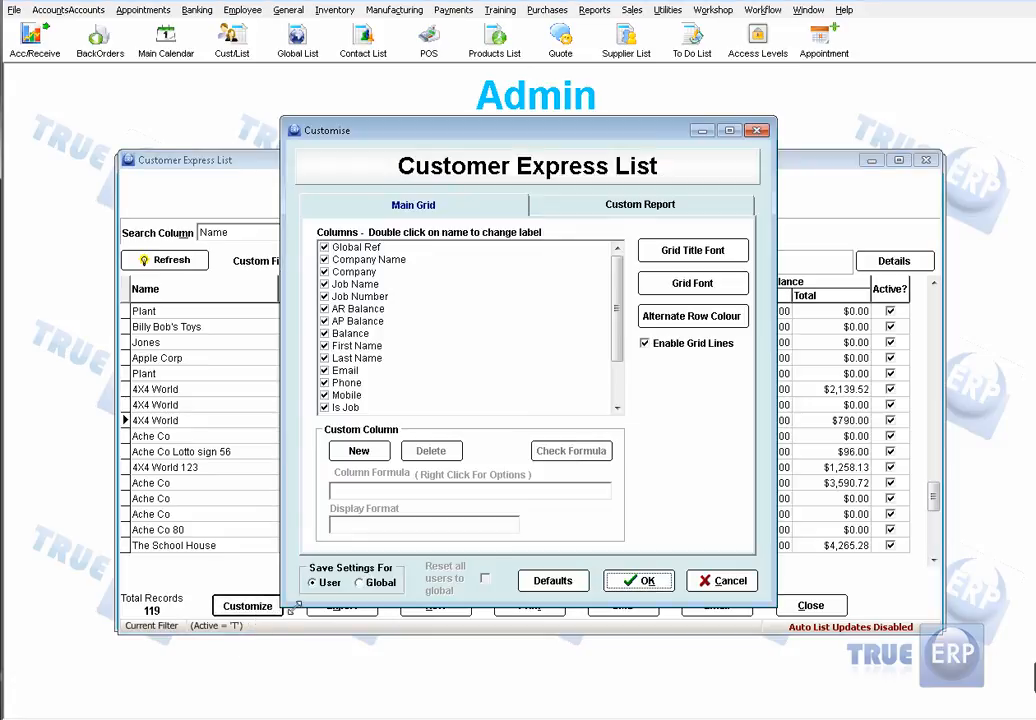
{"action": "left_click", "coordinate": [324, 285]}
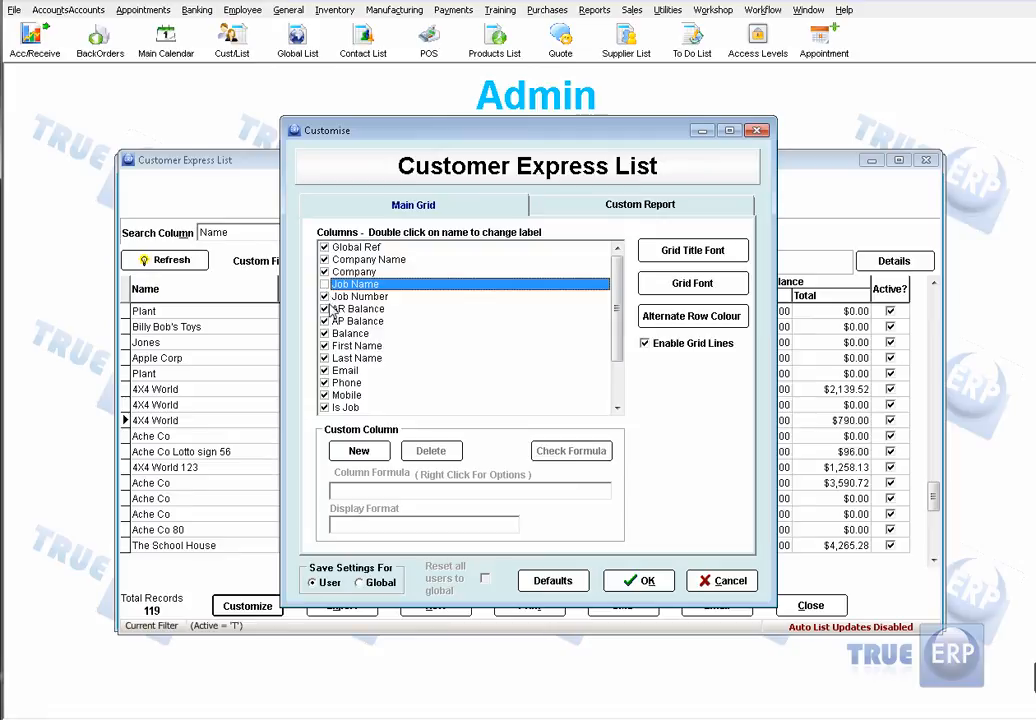
{"action": "left_click", "coordinate": [324, 309]}
{"action": "left_click", "coordinate": [324, 334]}
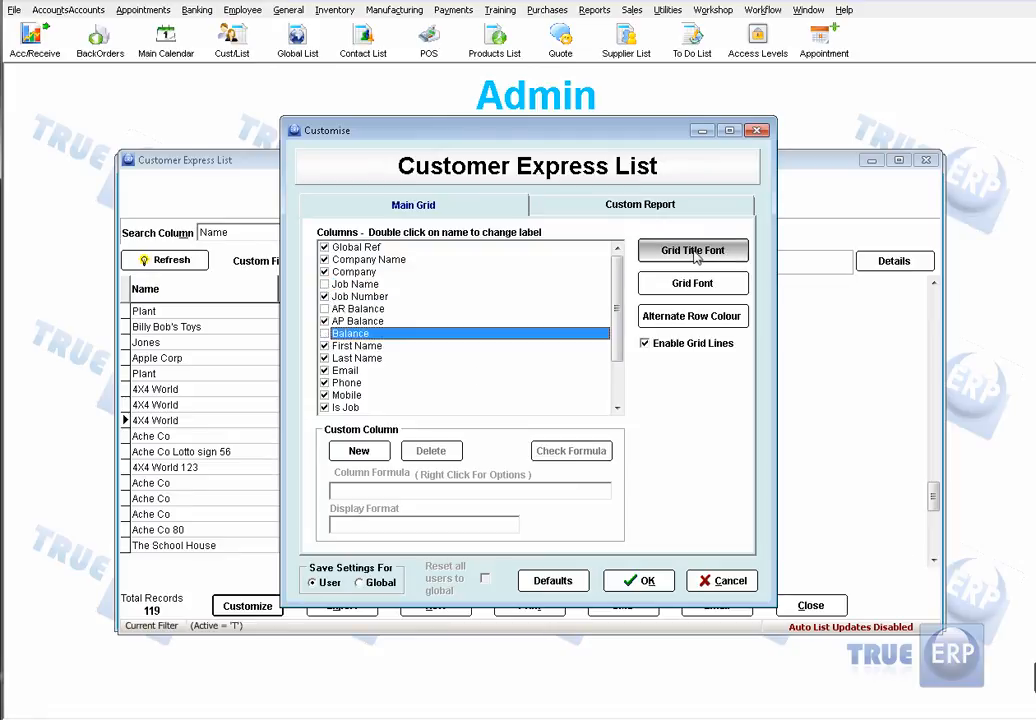
Set the grid font size to 14 and the alternate row colour to light yellow, and apply the list customization
{"action": "left_click", "coordinate": [675, 285]}
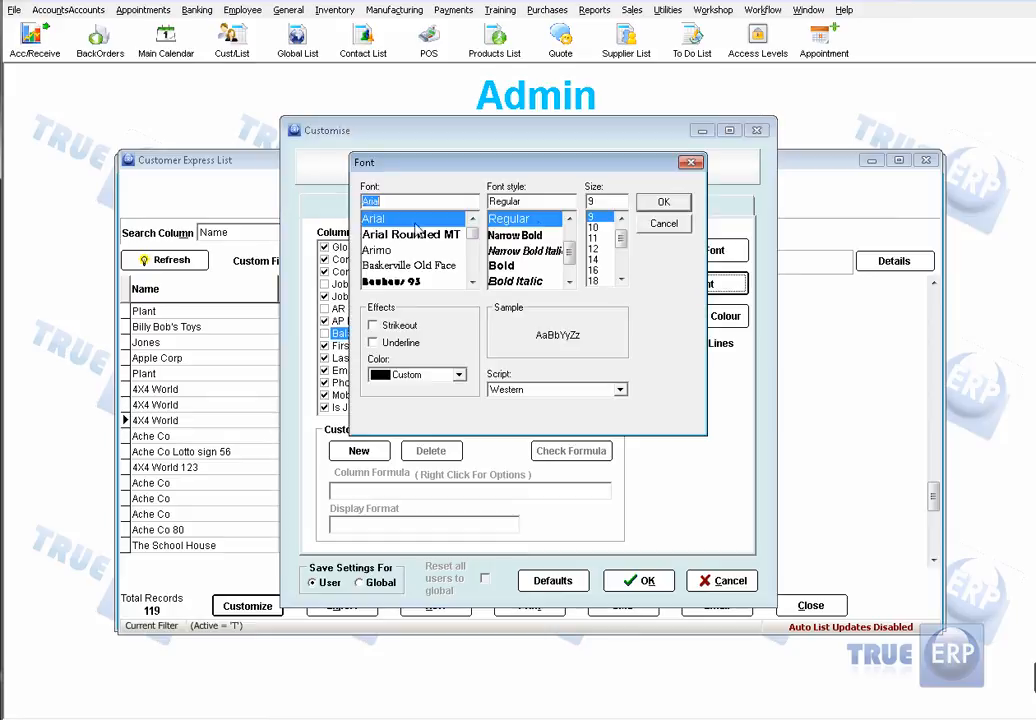
{"action": "left_click", "coordinate": [601, 250]}
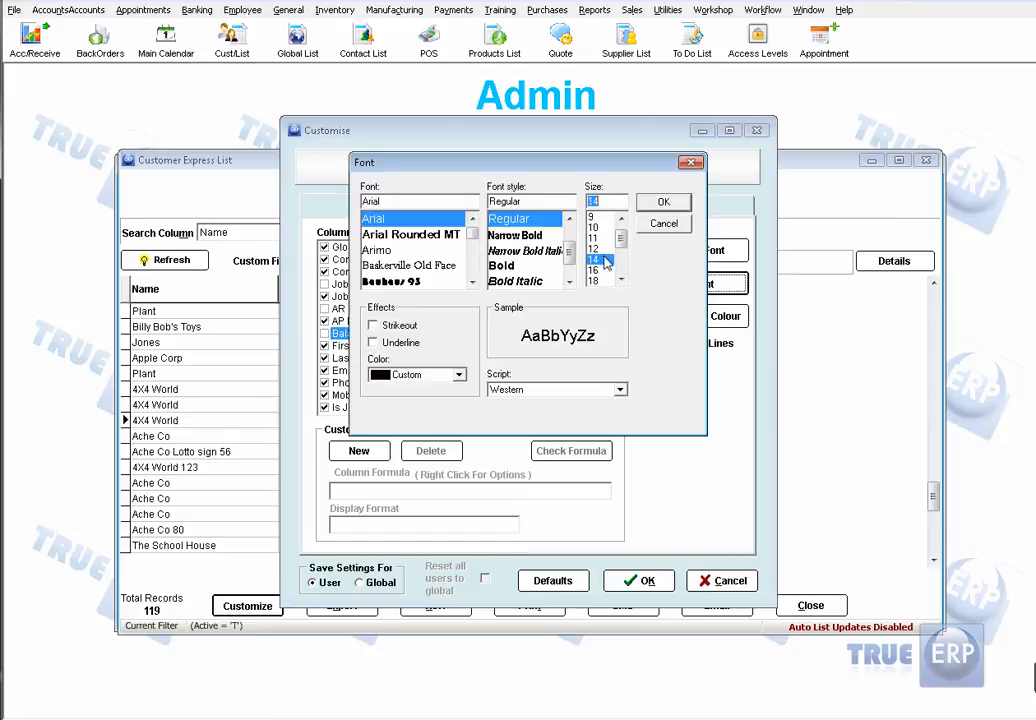
{"action": "left_click", "coordinate": [672, 205]}
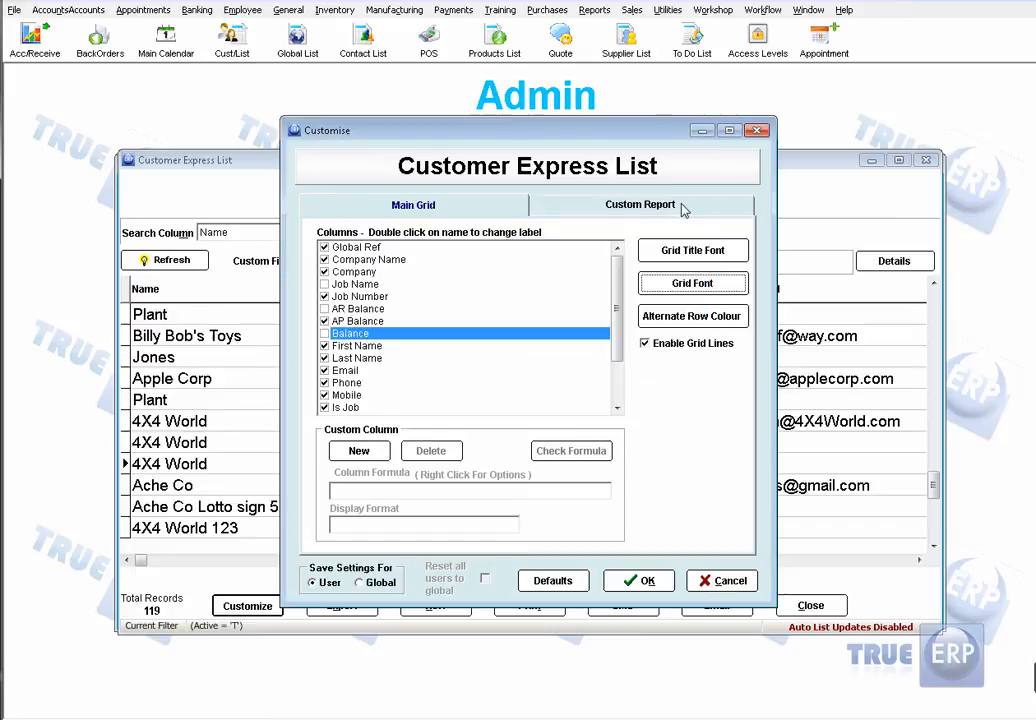
{"action": "left_click", "coordinate": [702, 317]}
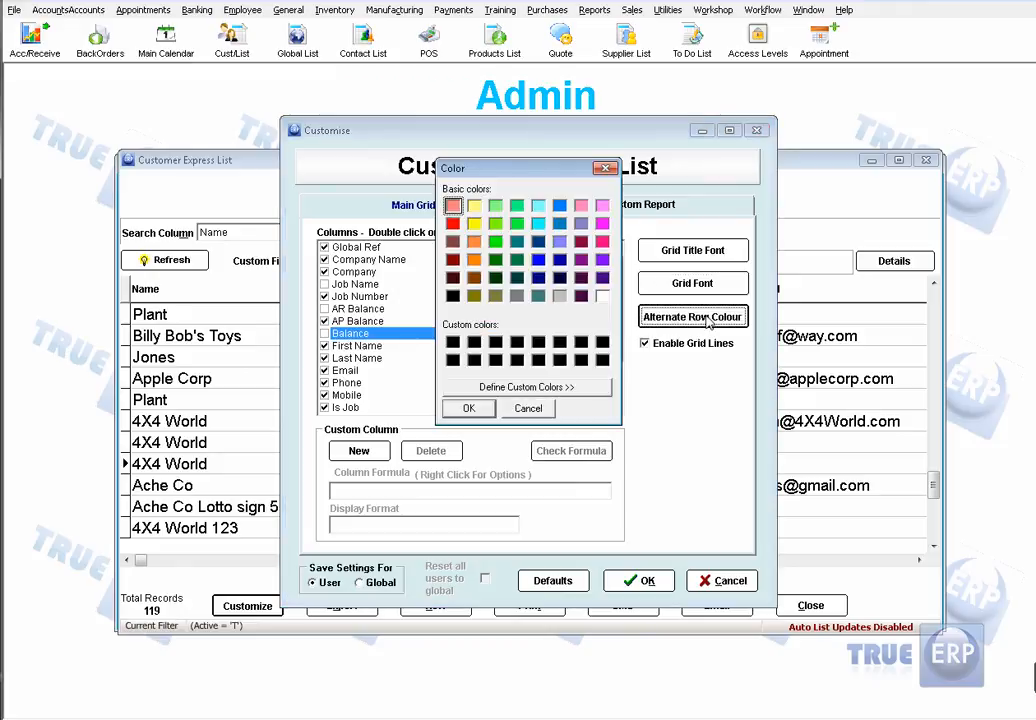
{"action": "left_click", "coordinate": [474, 205]}
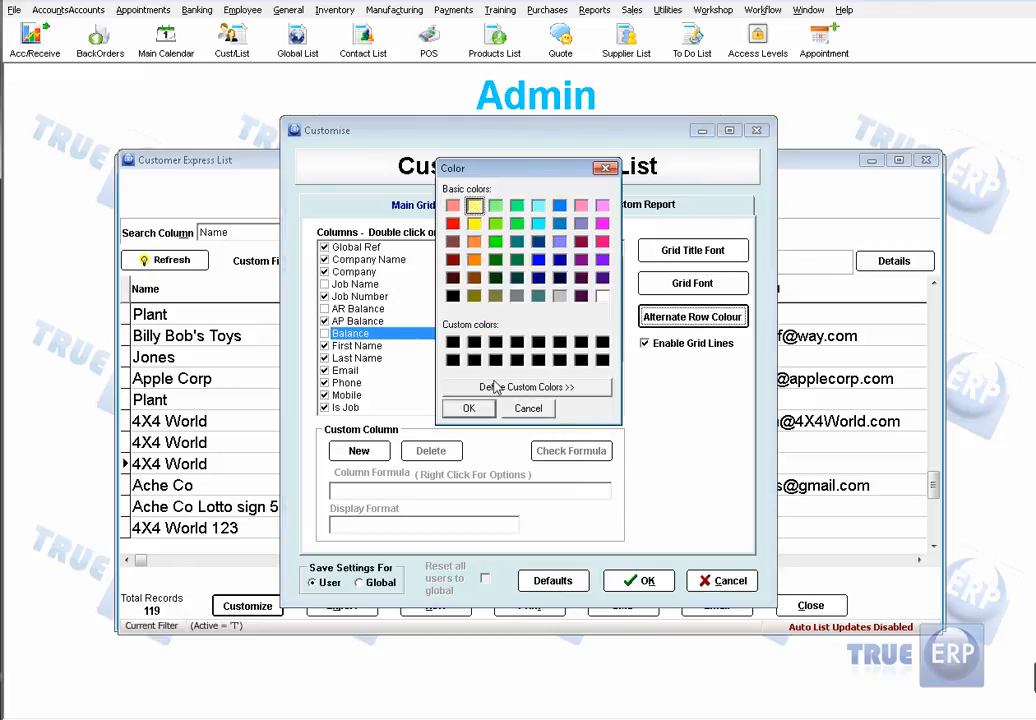
{"action": "left_click", "coordinate": [469, 408]}
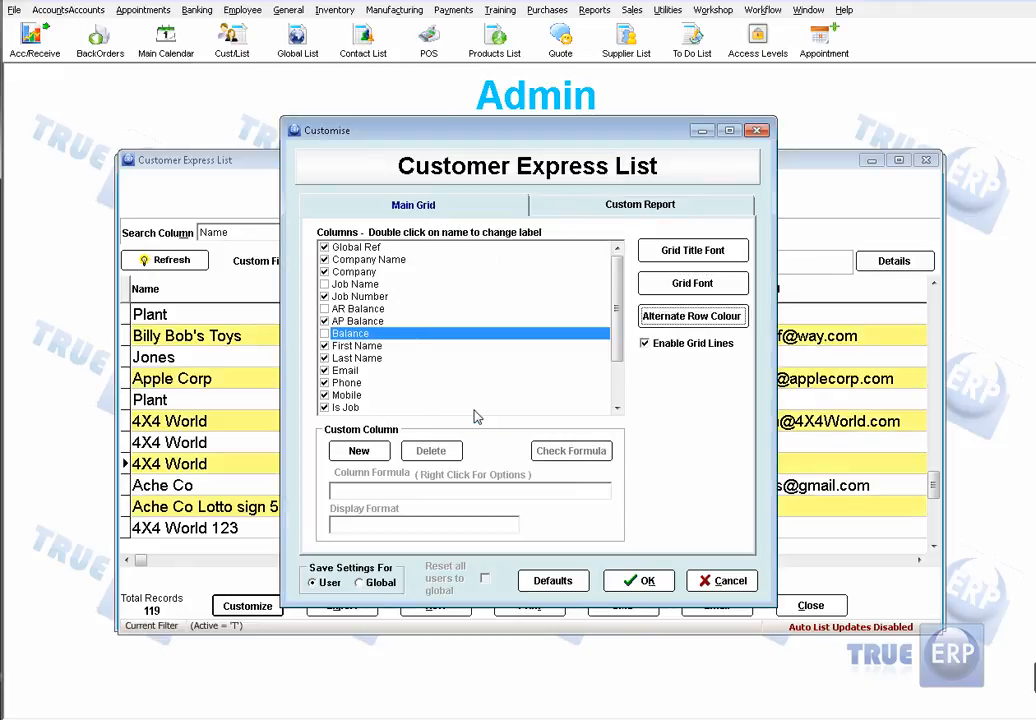
{"action": "left_click", "coordinate": [638, 580]}
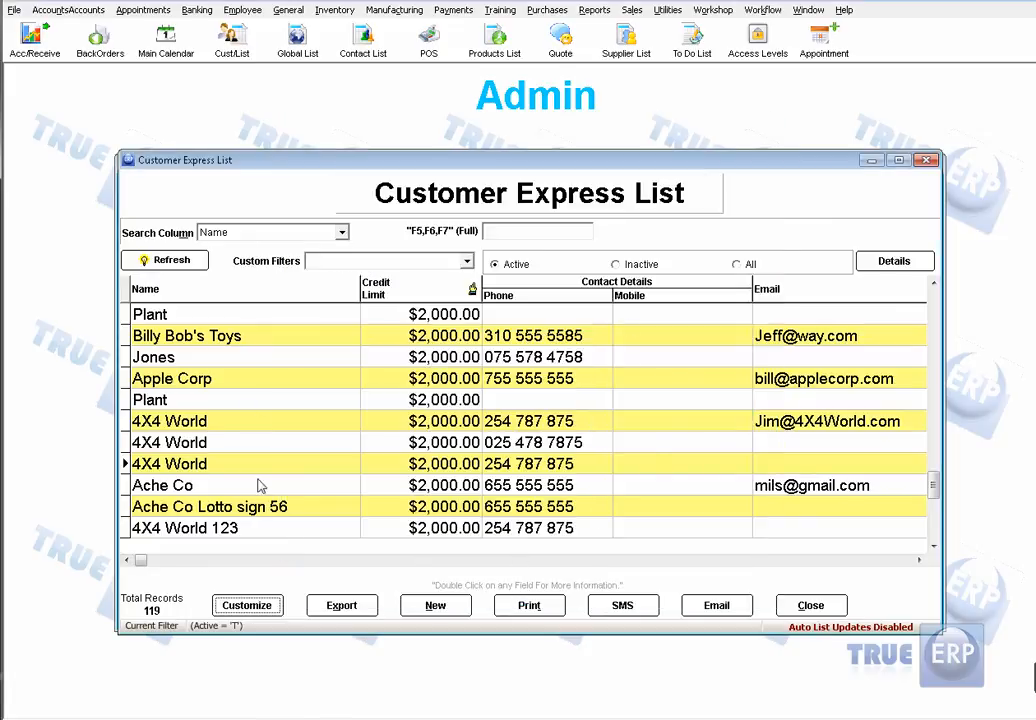
Reopen the Customer Express List, restore its default grid settings and close the list
{"action": "left_click", "coordinate": [831, 613]}
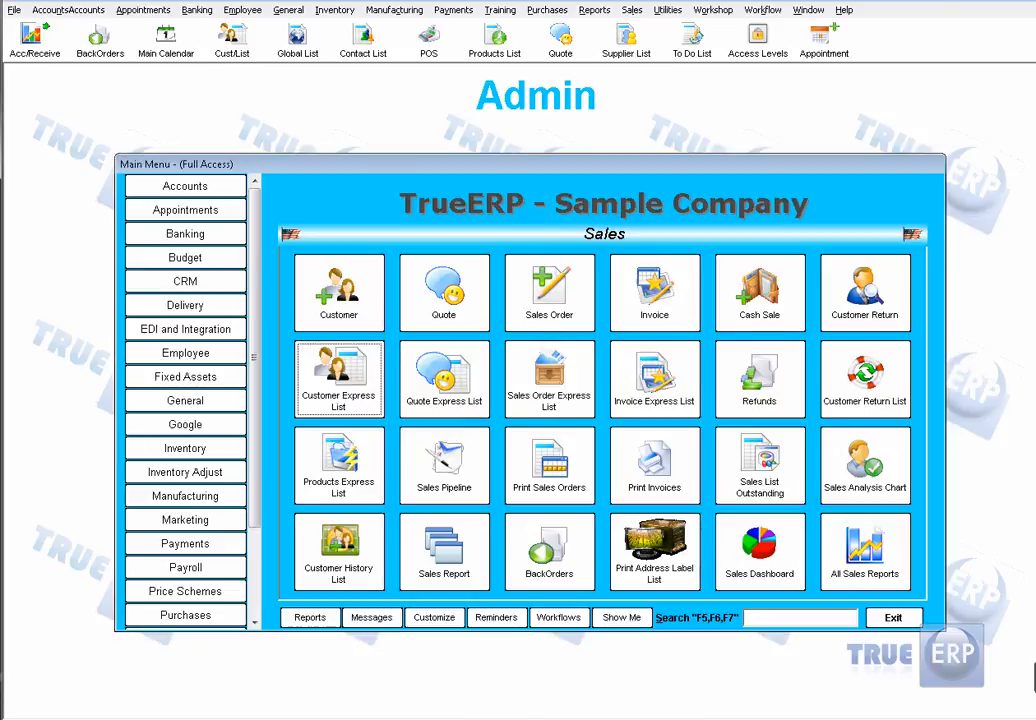
{"action": "left_click", "coordinate": [309, 388]}
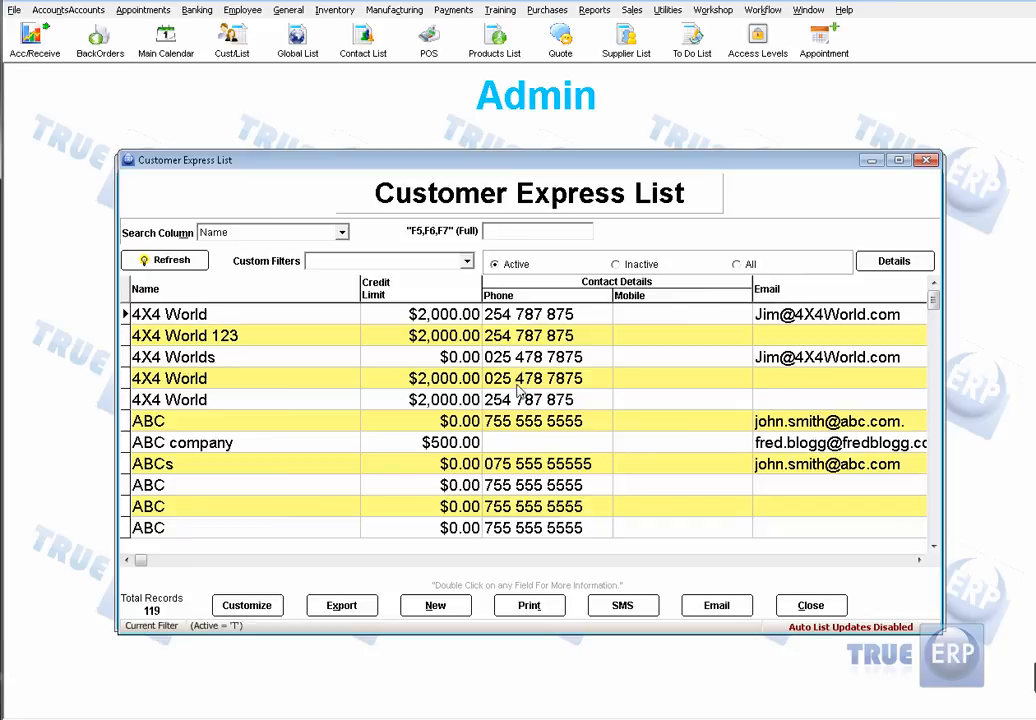
{"action": "left_click", "coordinate": [258, 606]}
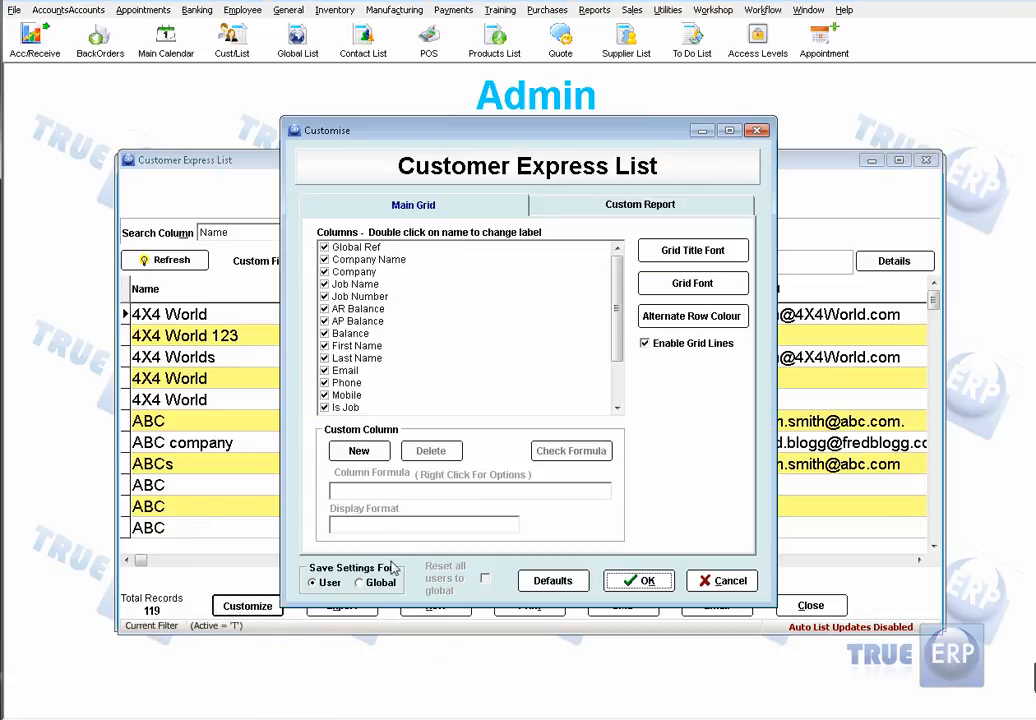
{"action": "key", "text": "Return"}
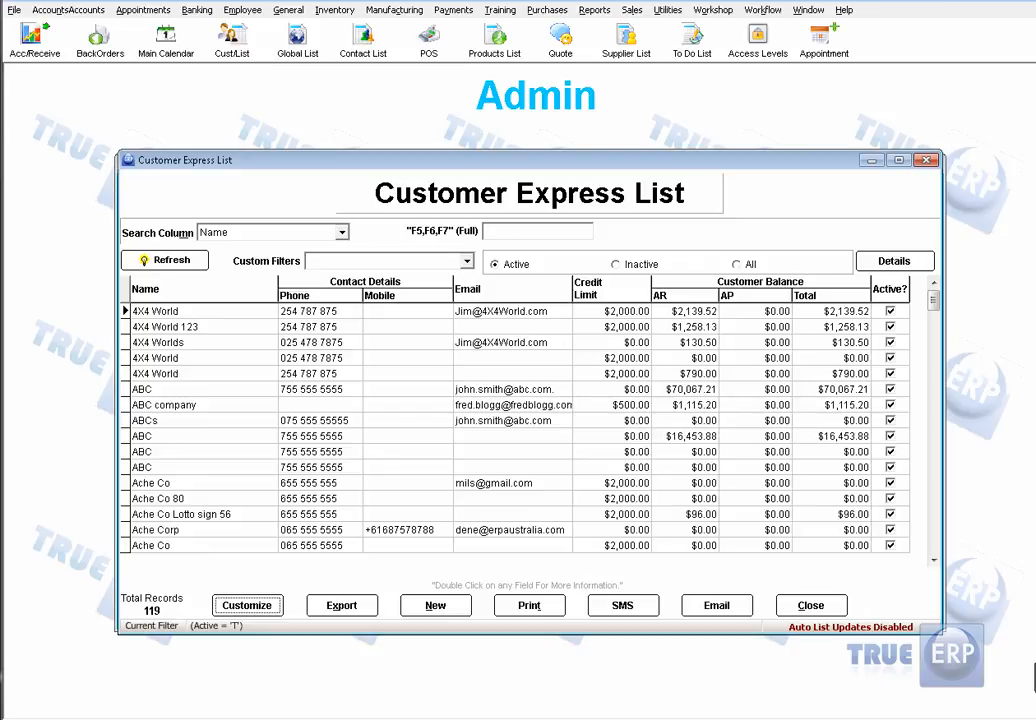
{"action": "left_click", "coordinate": [811, 605]}
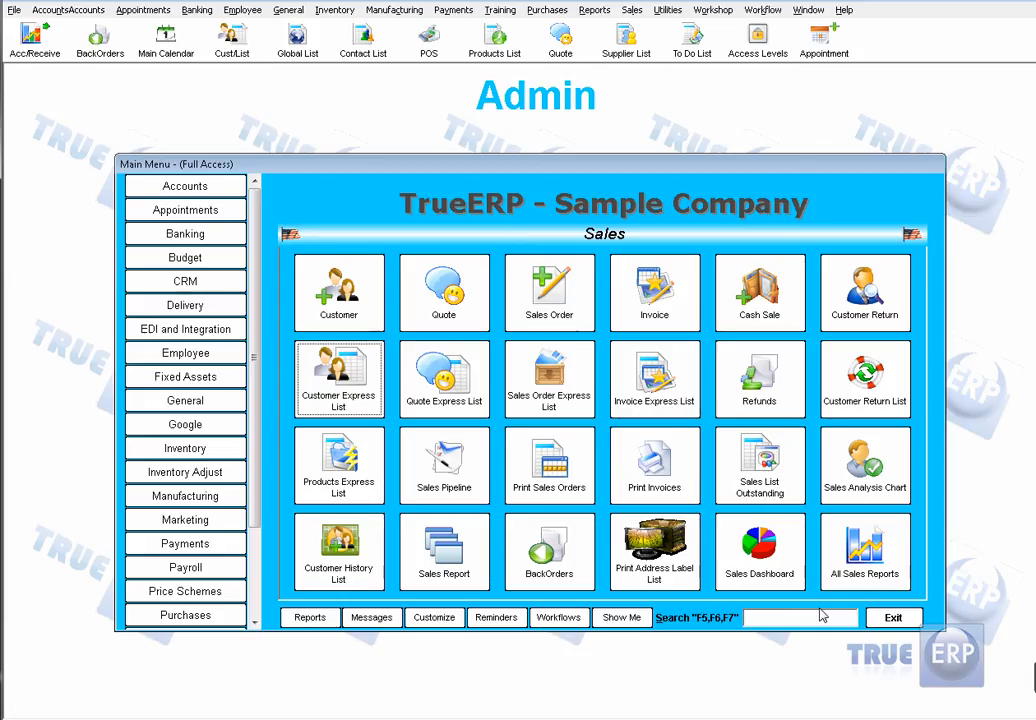
Look through the Sales, Payroll, Appointments and Inventory reports offered in the Report Selector
{"action": "left_click", "coordinate": [329, 619]}
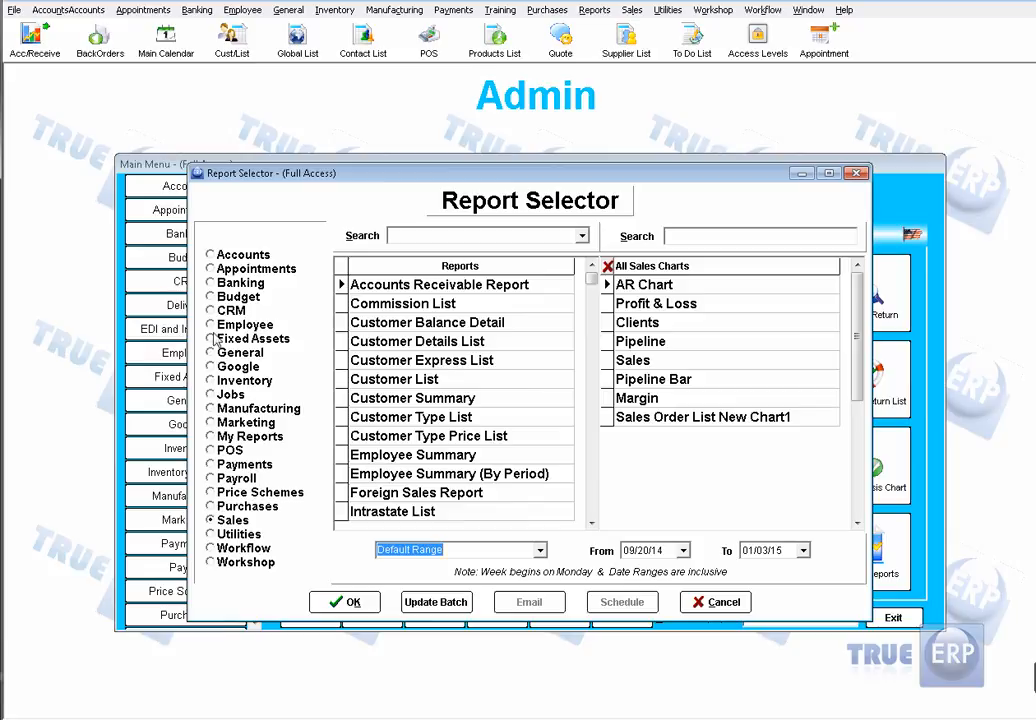
{"action": "left_click", "coordinate": [520, 367]}
{"action": "scroll", "coordinate": [493, 394], "scroll_direction": "down", "scroll_amount": 20}
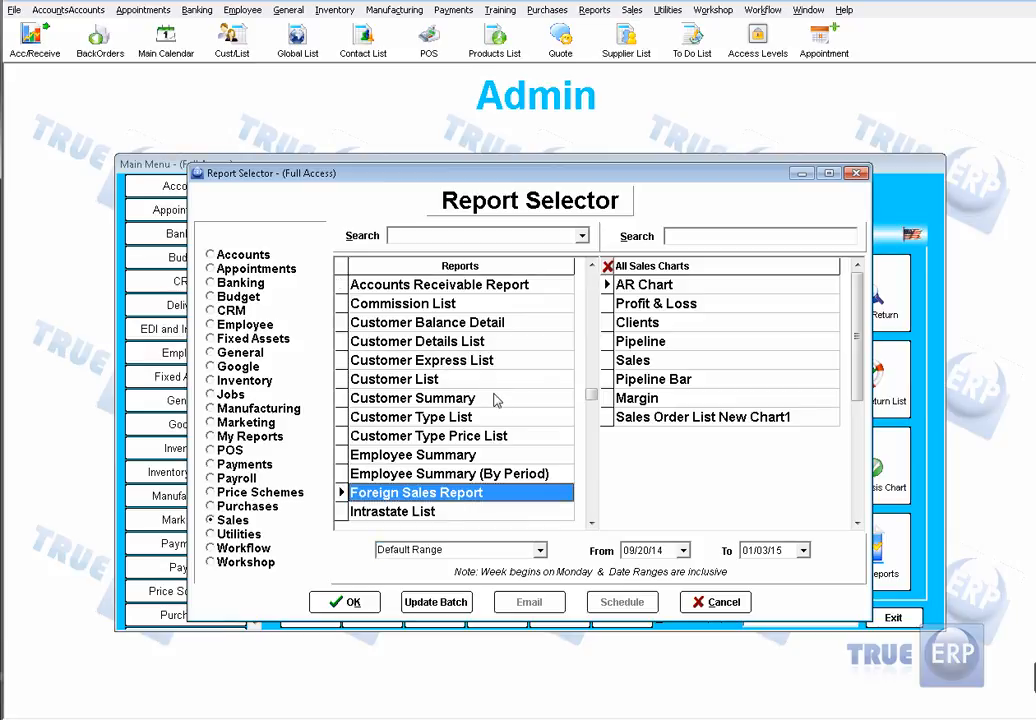
{"action": "scroll", "coordinate": [493, 407], "scroll_direction": "down", "scroll_amount": 7}
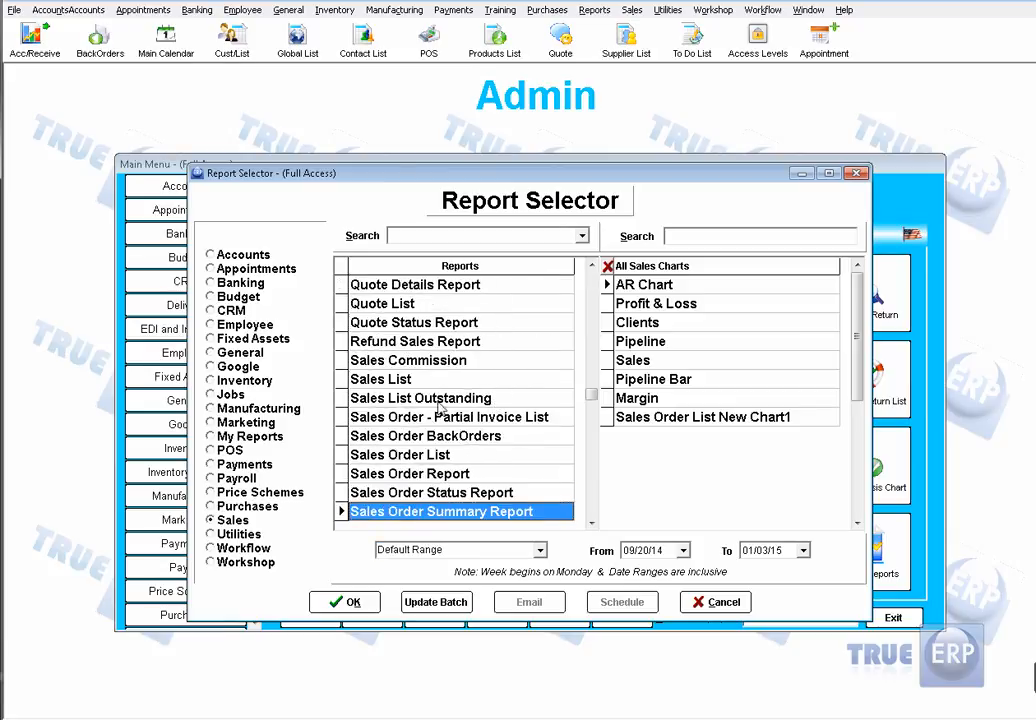
{"action": "left_click", "coordinate": [211, 479]}
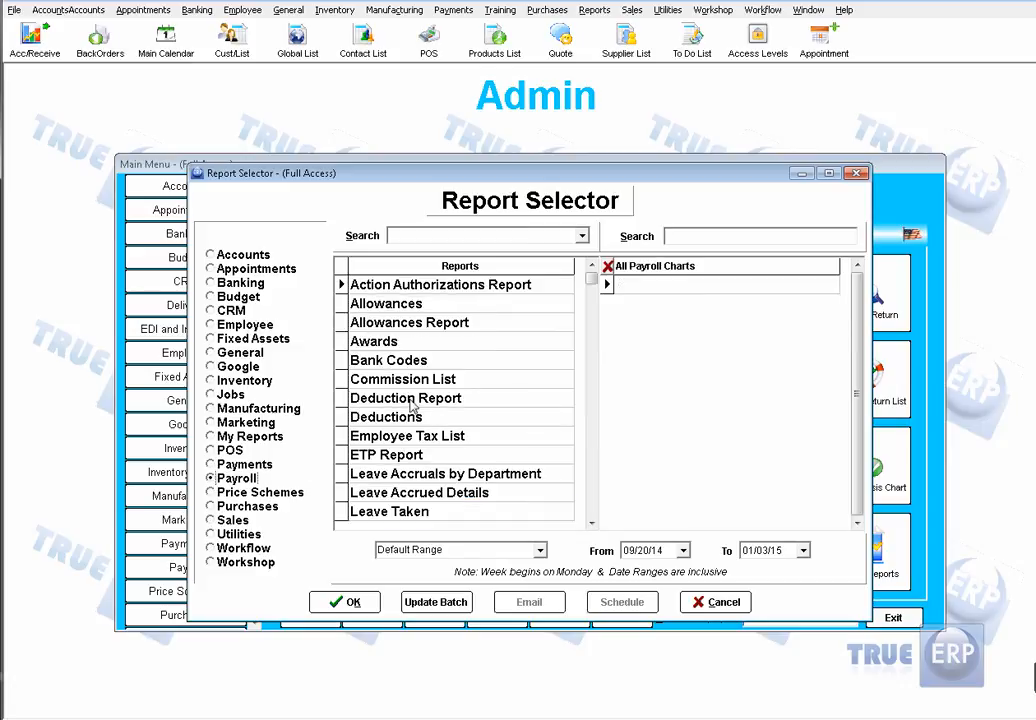
{"action": "scroll", "coordinate": [432, 402], "scroll_direction": "down", "scroll_amount": 20}
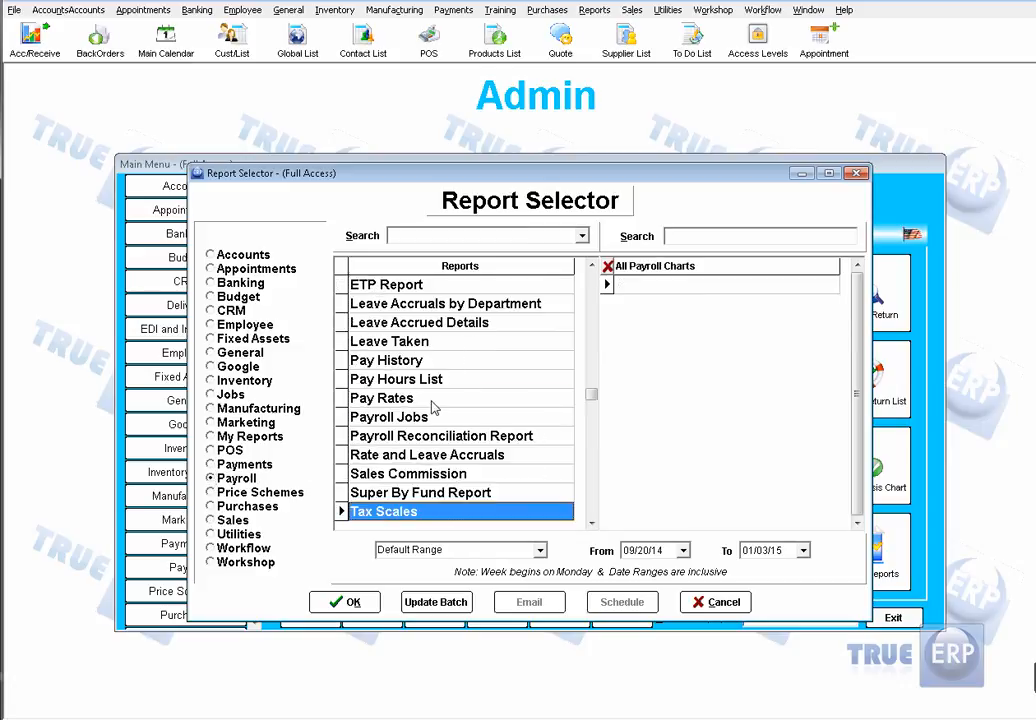
{"action": "left_click", "coordinate": [211, 271]}
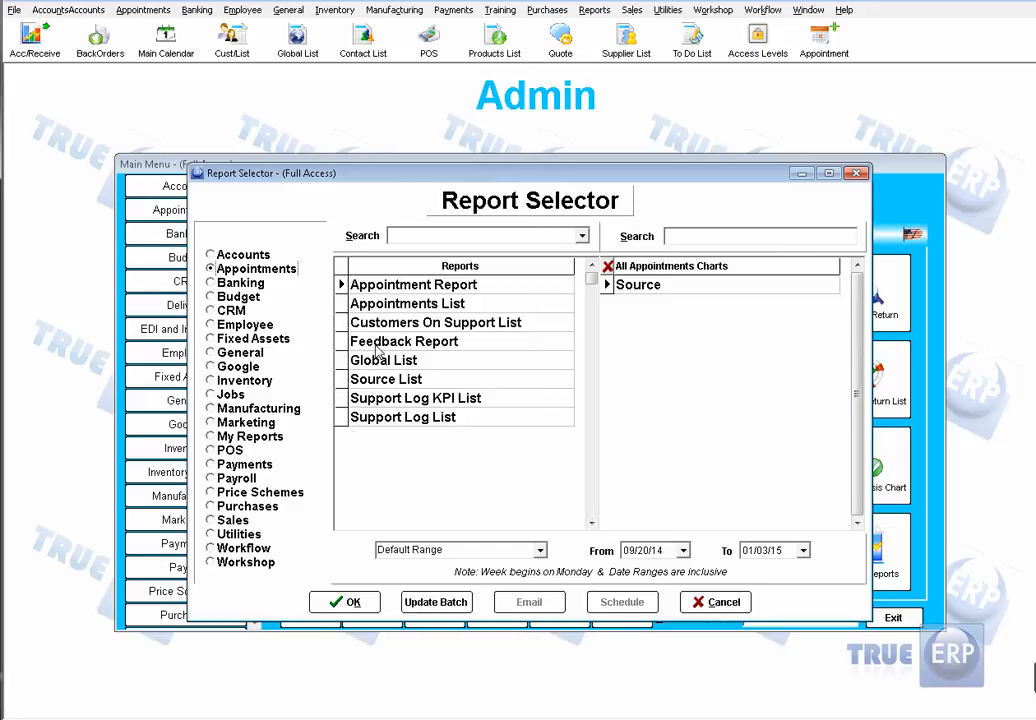
{"action": "left_click", "coordinate": [212, 381]}
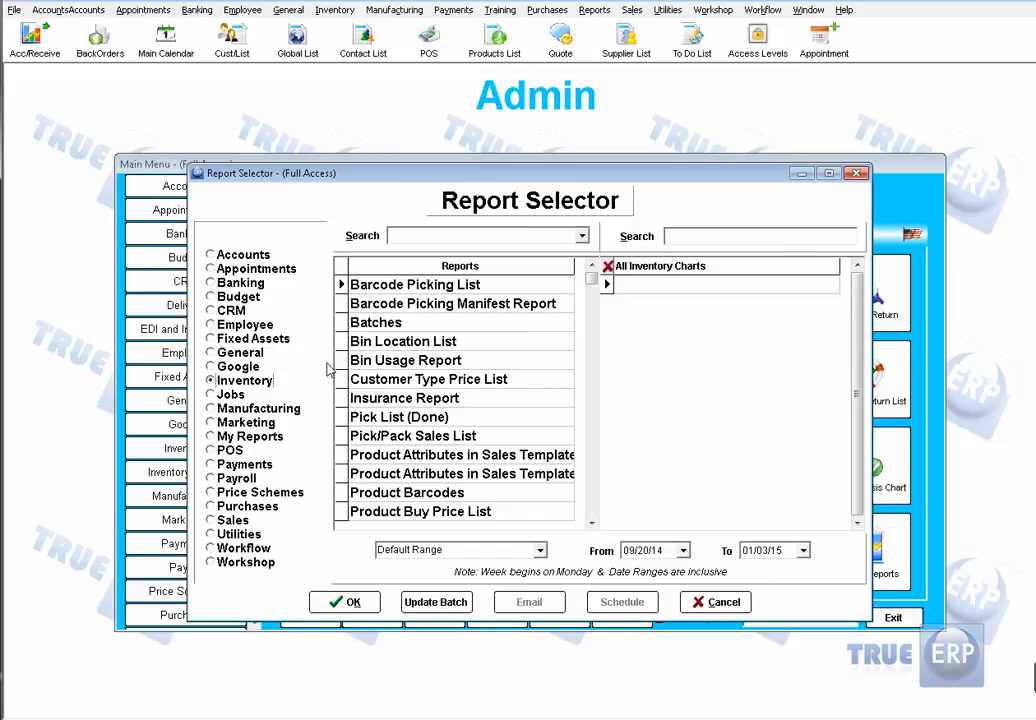
{"action": "left_click", "coordinate": [432, 455]}
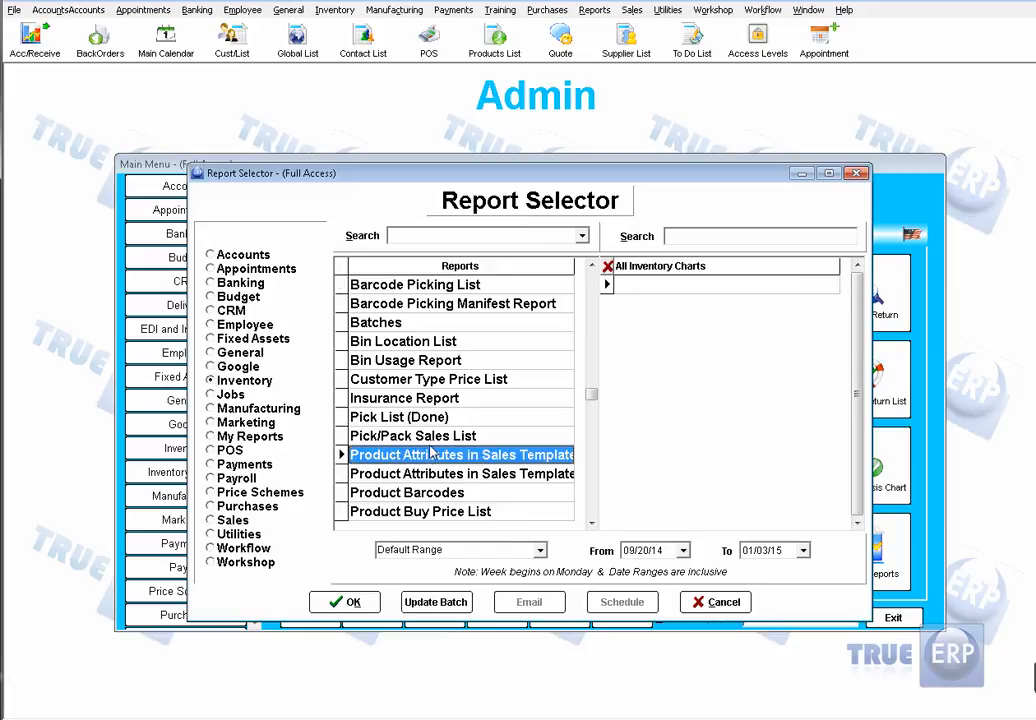
Look through the remaining Inventory reports, view the Accounts Receivable chart from the Sales reports, and dismiss the Report Selector
{"action": "scroll", "coordinate": [433, 450], "scroll_direction": "down", "scroll_amount": 15}
{"action": "scroll", "coordinate": [433, 450], "scroll_direction": "down", "scroll_amount": 8}
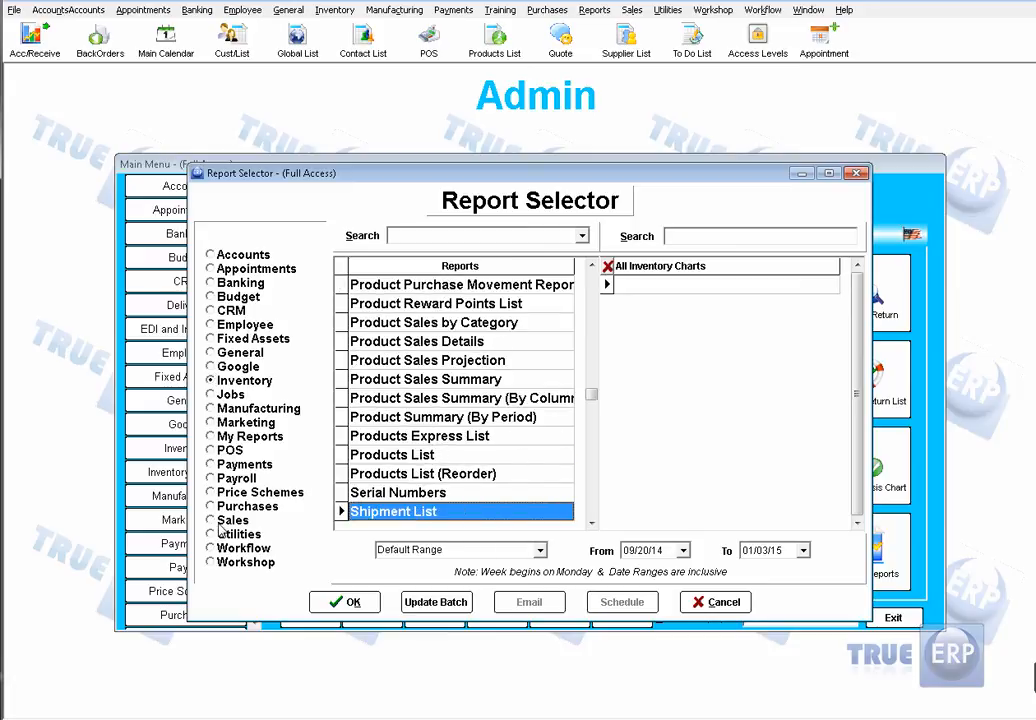
{"action": "left_click", "coordinate": [212, 521]}
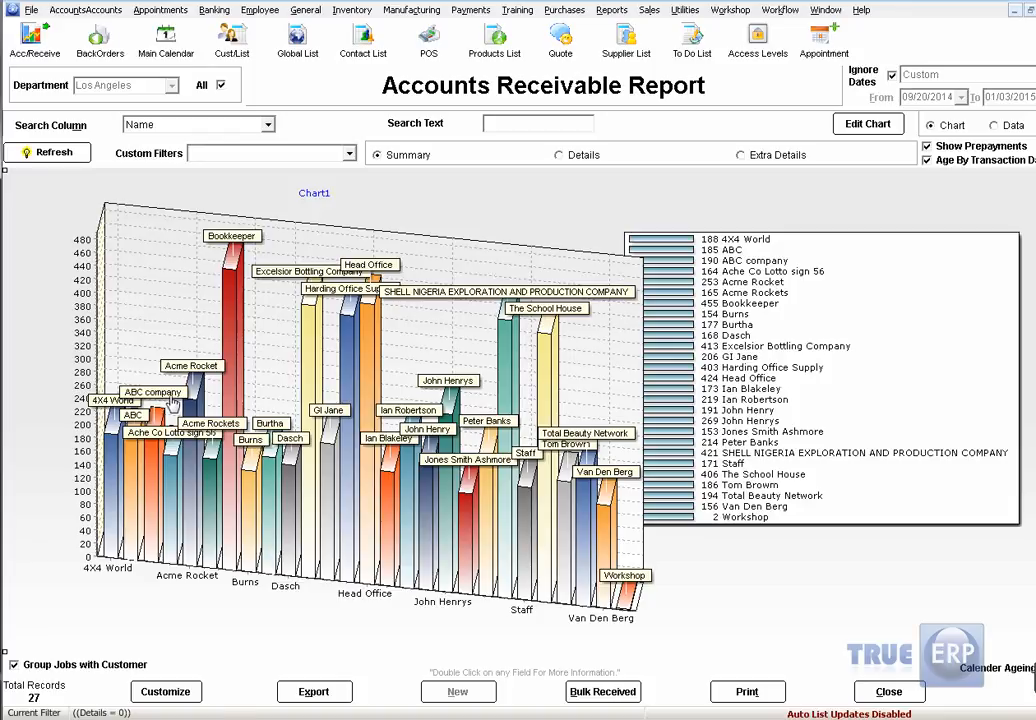
{"action": "left_click", "coordinate": [886, 690]}
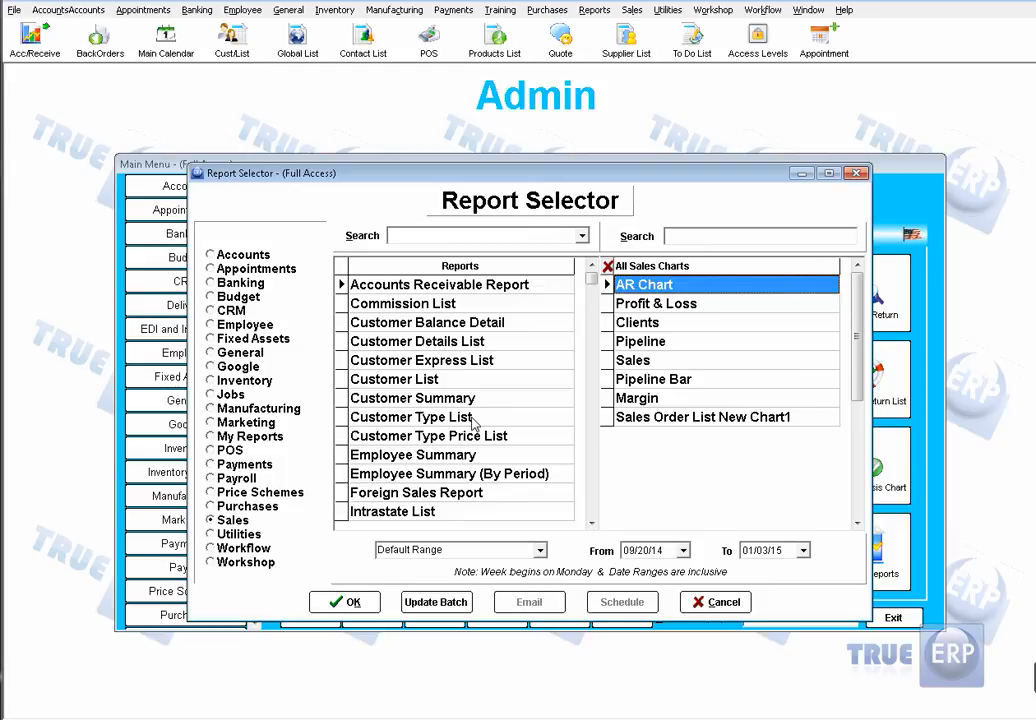
{"action": "left_click", "coordinate": [724, 602]}
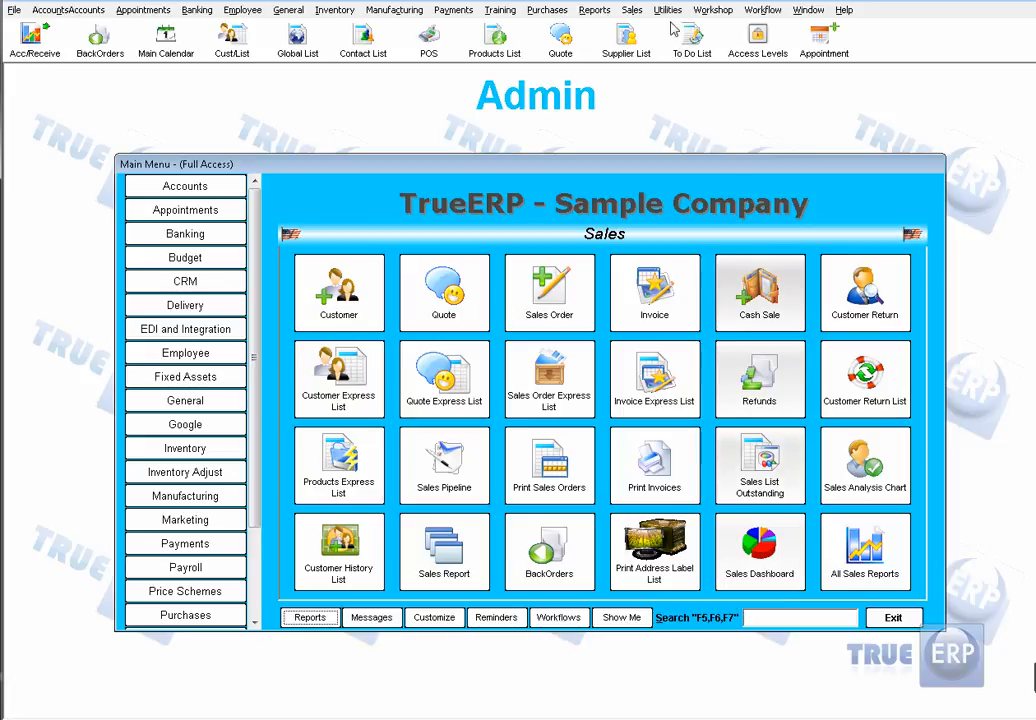
Search the report templates for "qu" and open the Quote template in the report designer
{"action": "left_click", "coordinate": [594, 10]}
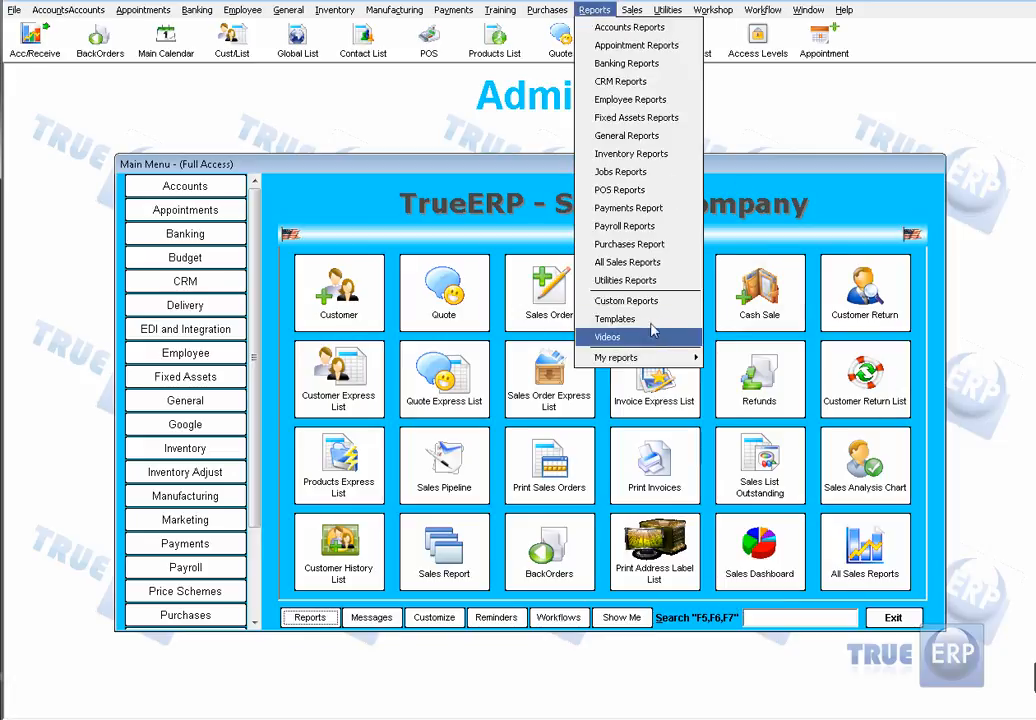
{"action": "left_click", "coordinate": [615, 318]}
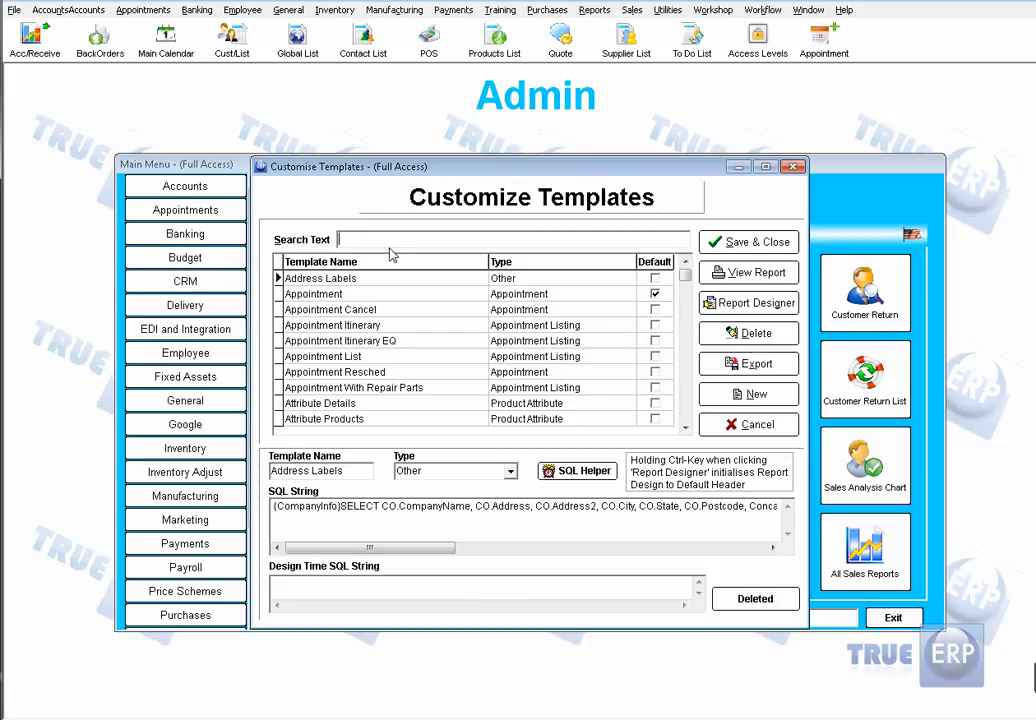
{"action": "type", "text": "qu"}
{"action": "left_click", "coordinate": [420, 343]}
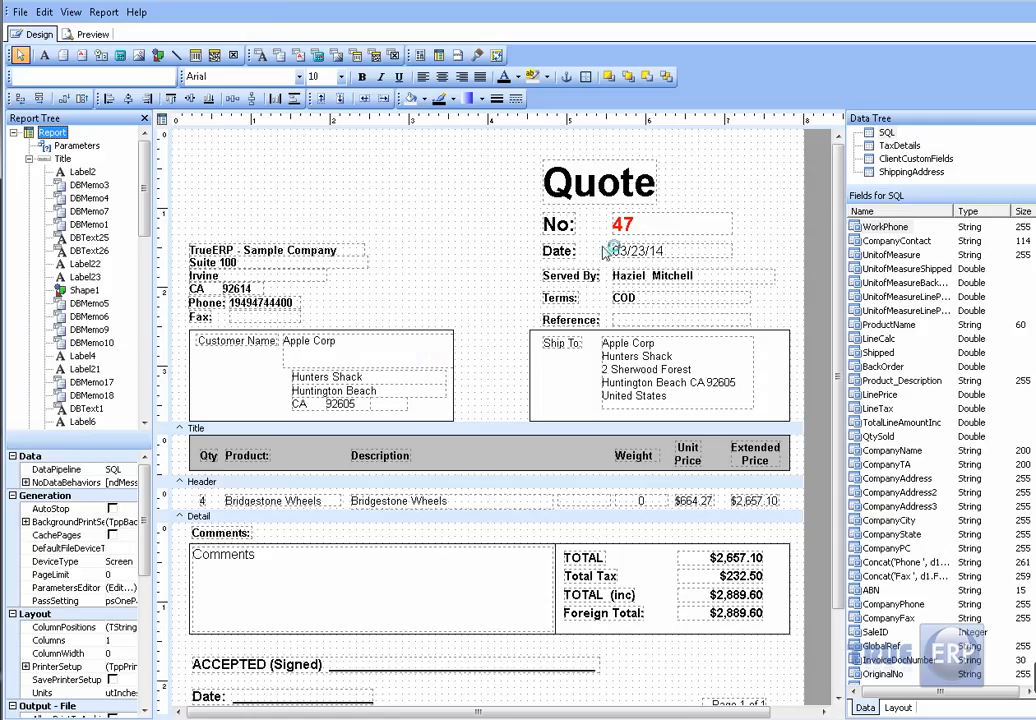
Move the Quote title to the top centre of the page and the company name field beside the Served By label
{"action": "left_click", "coordinate": [607, 190]}
{"action": "left_click_drag", "start_coordinate": [607, 190], "coordinate": [407, 186]}
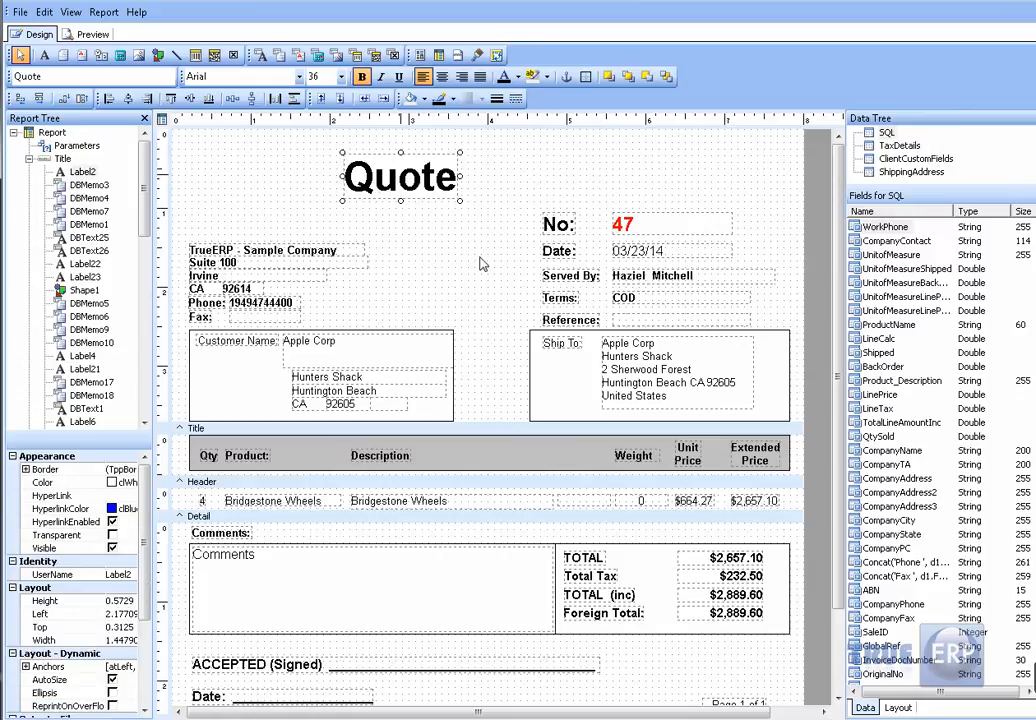
{"action": "left_click", "coordinate": [305, 251]}
{"action": "left_click_drag", "start_coordinate": [300, 251], "coordinate": [470, 276]}
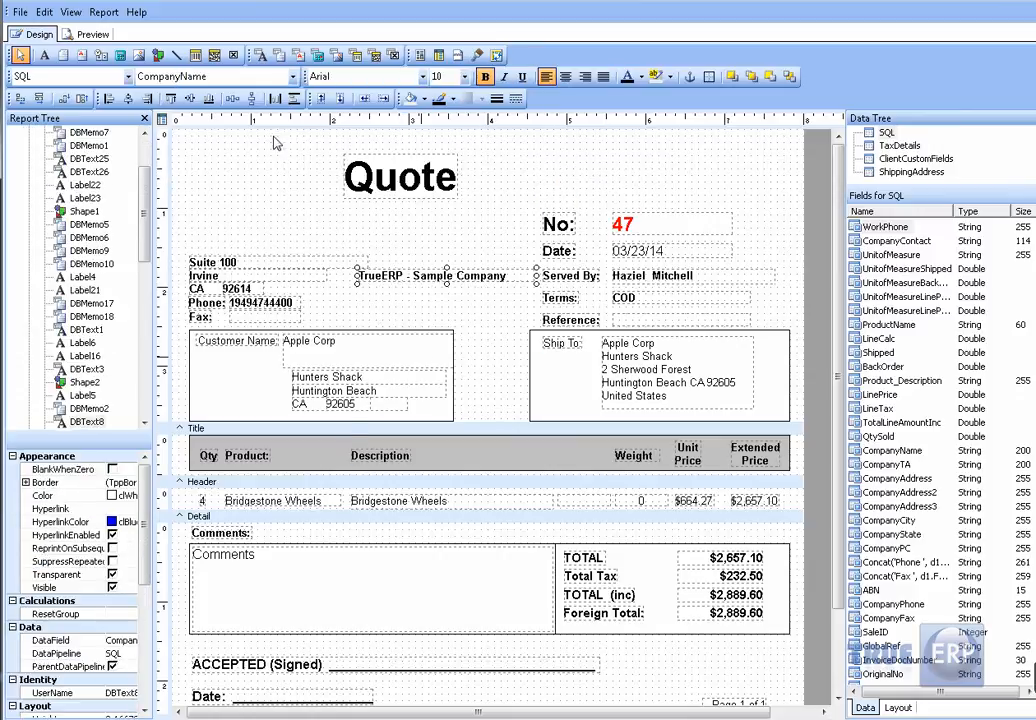
Add a barcode beside the Quote title and a 2D barcode between the customer and Ship To boxes
{"action": "left_click", "coordinate": [196, 55]}
{"action": "left_click", "coordinate": [229, 187]}
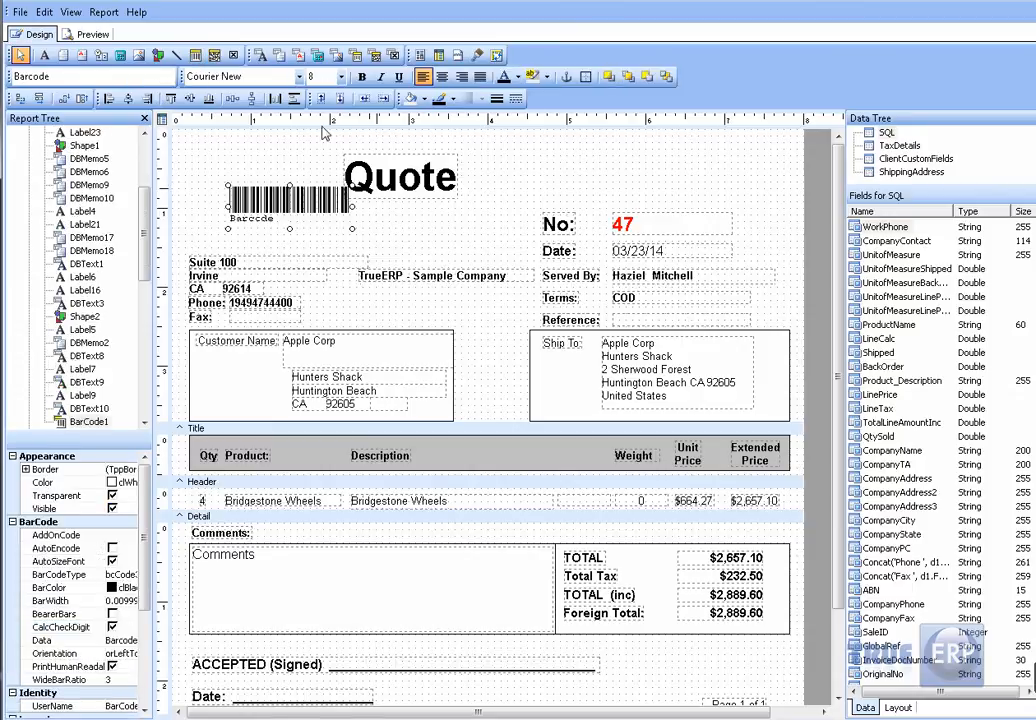
{"action": "left_click", "coordinate": [214, 55]}
{"action": "left_click", "coordinate": [420, 222]}
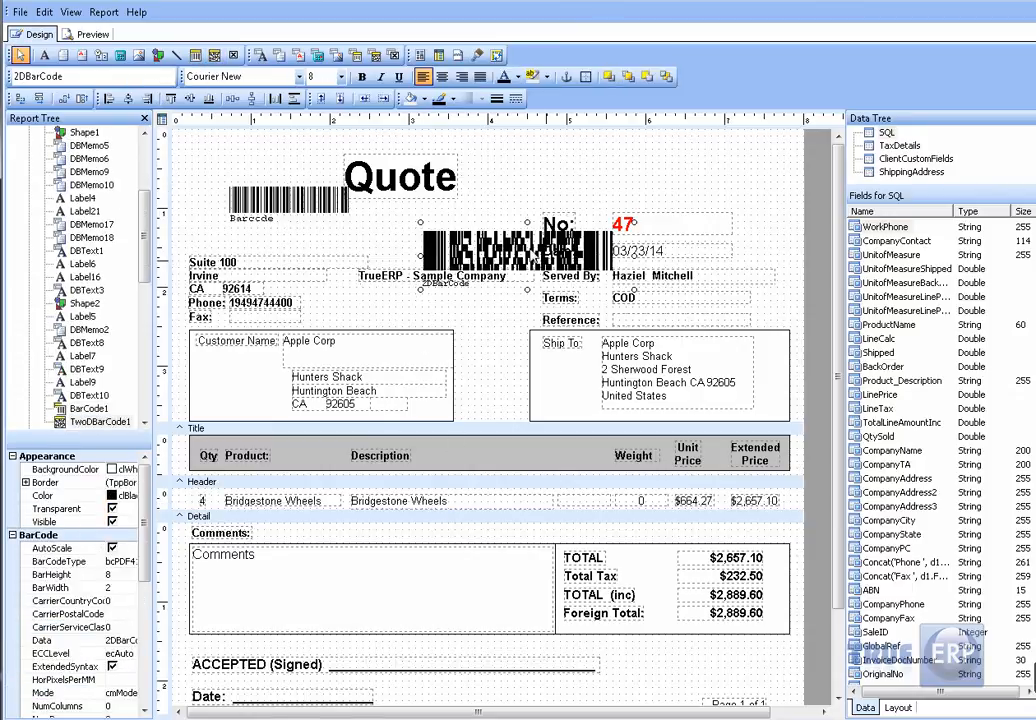
{"action": "left_click_drag", "start_coordinate": [440, 250], "coordinate": [431, 394]}
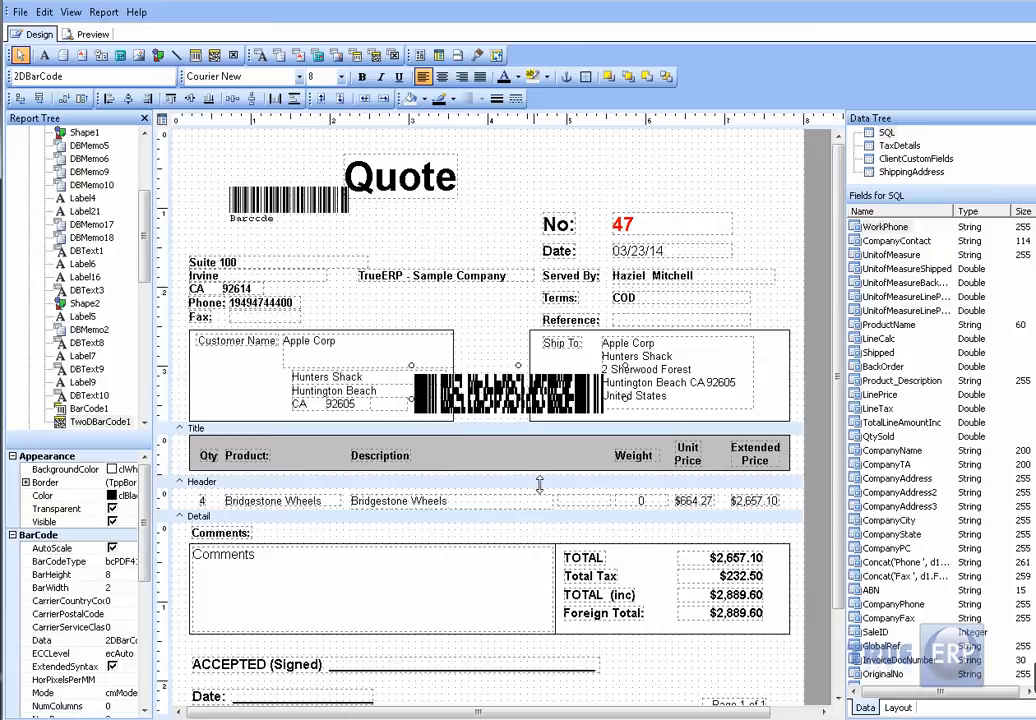
Start a new blank report layout with header, detail and footer bands, and leave the report designer
{"action": "left_click", "coordinate": [19, 12]}
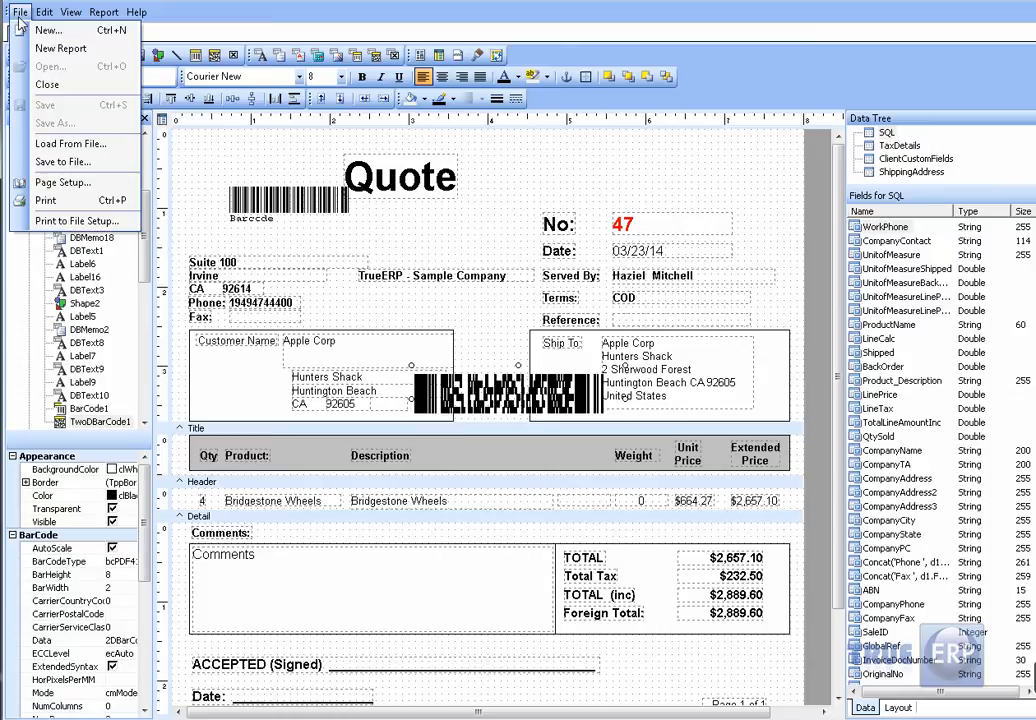
{"action": "left_click", "coordinate": [78, 48]}
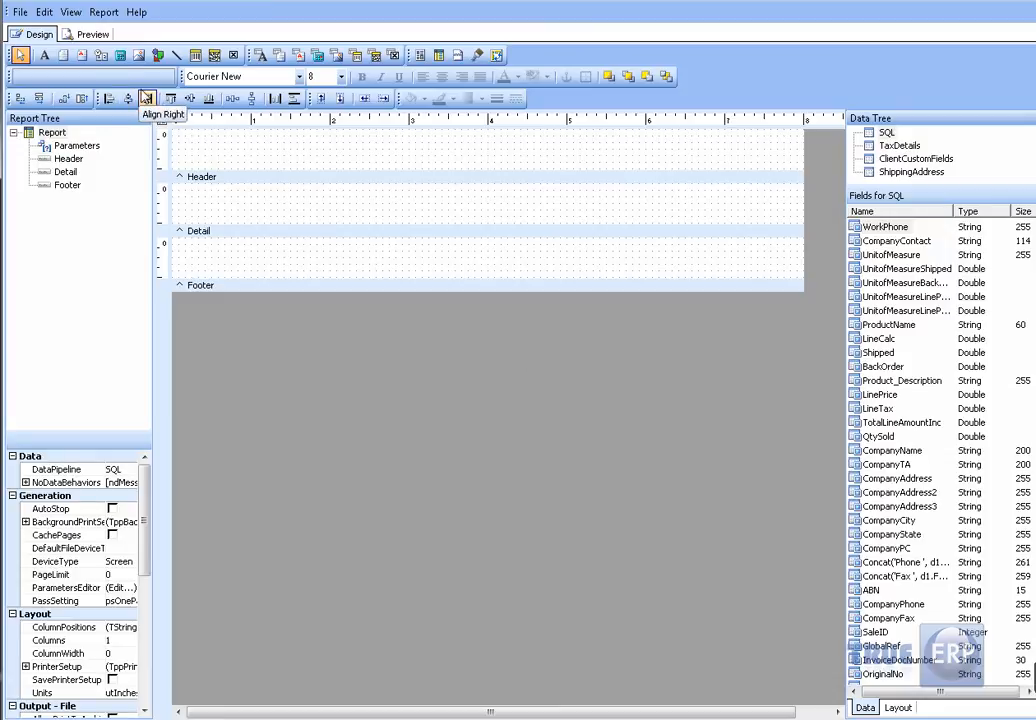
{"action": "left_click", "coordinate": [20, 12]}
{"action": "left_click", "coordinate": [35, 28]}
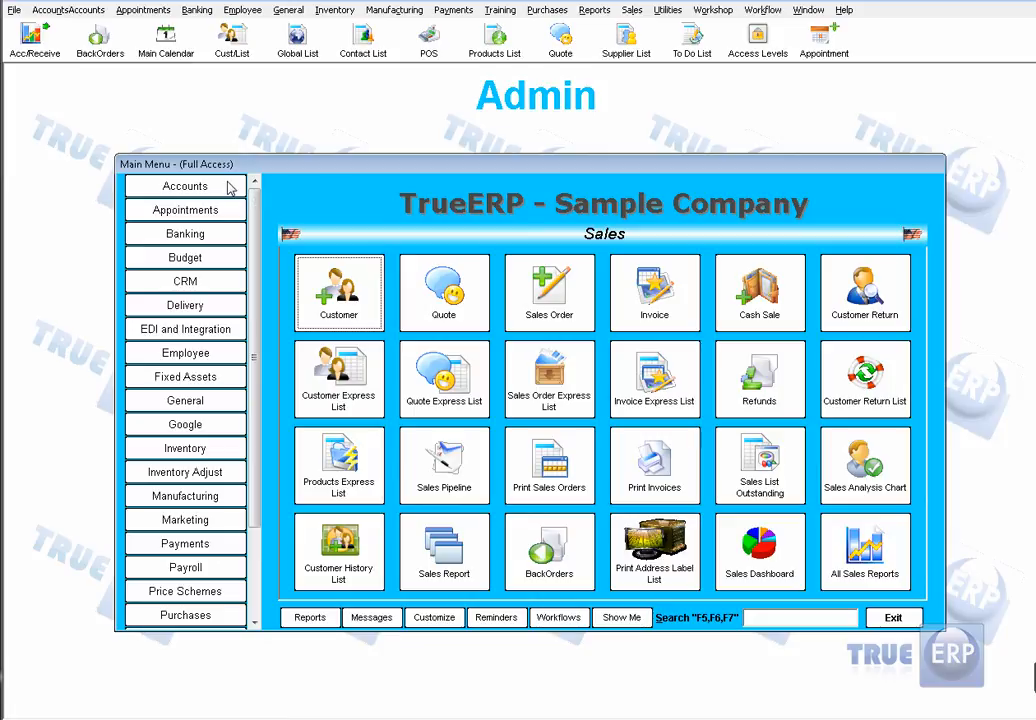
{"action": "left_click_drag", "start_coordinate": [256, 200], "coordinate": [260, 420]}
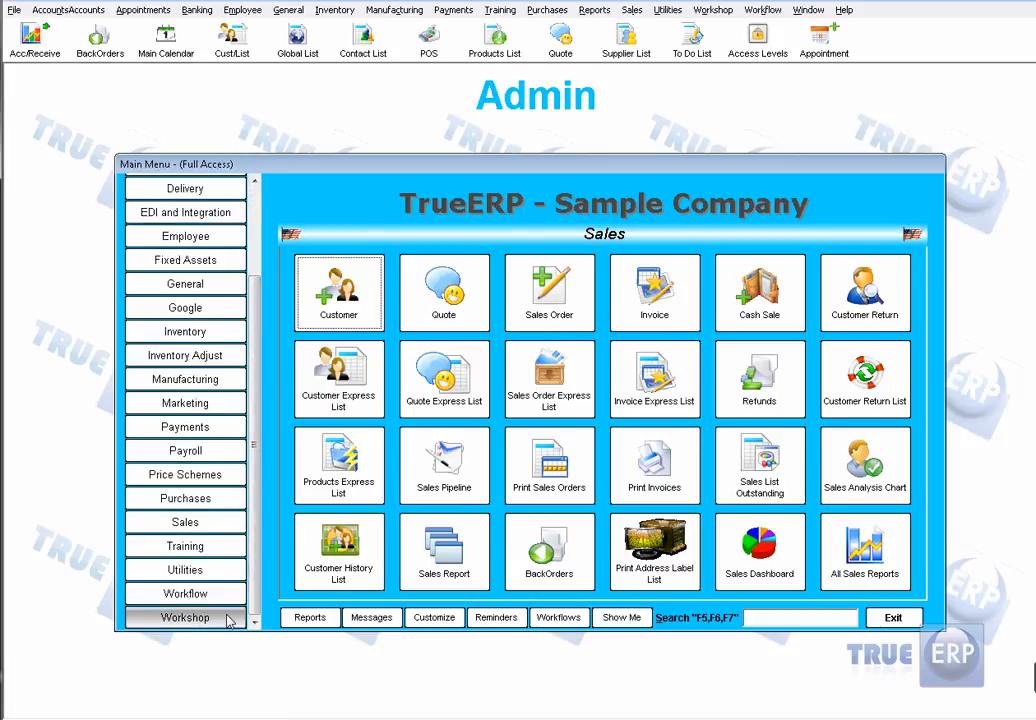
{"action": "scroll", "coordinate": [268, 519], "scroll_direction": "up", "scroll_amount": 2}
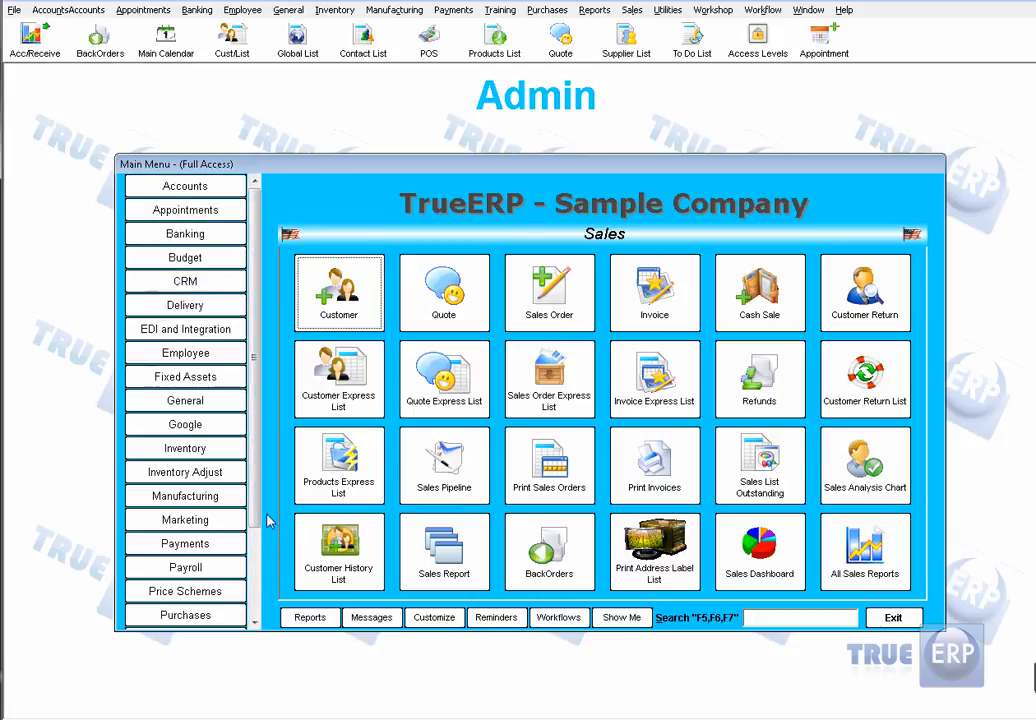